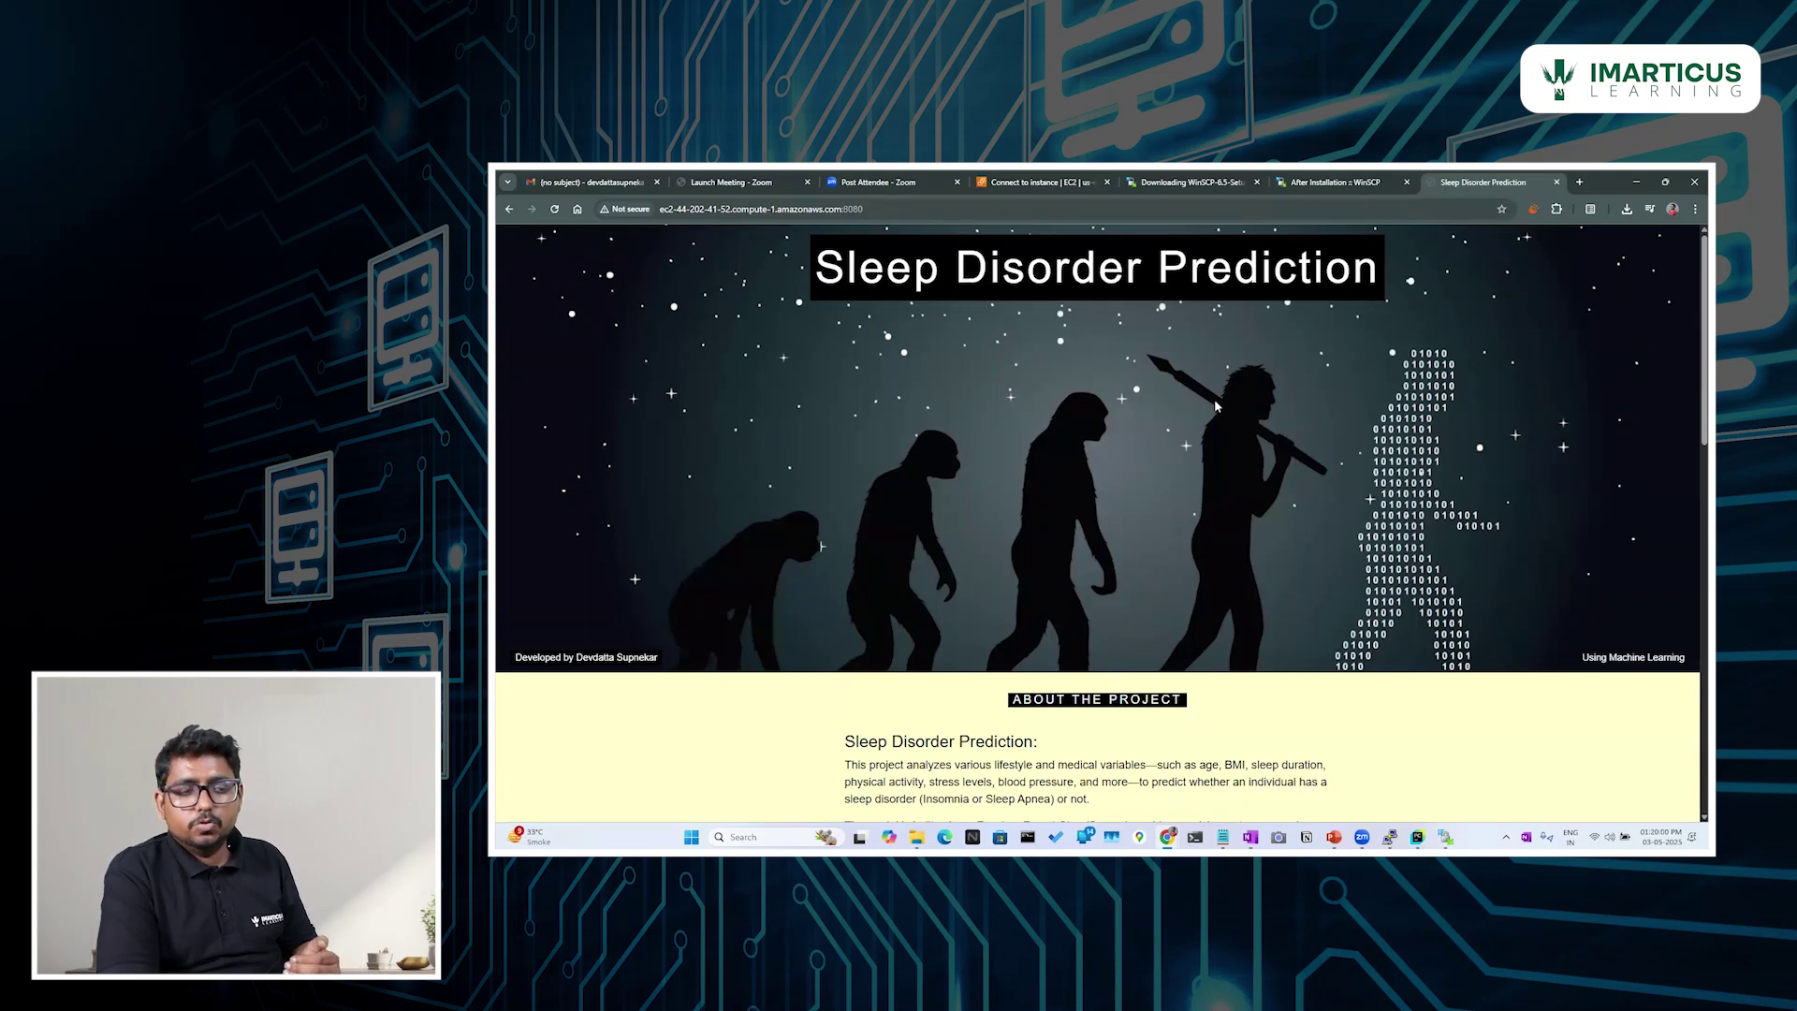
Step: Stop the running Flask app.py server in the PuTTY session and return to the browser
{"action": "scroll", "coordinate": [1198, 468], "scroll_direction": "down", "scroll_amount": 3}
{"action": "scroll", "coordinate": [1177, 533], "scroll_direction": "up", "scroll_amount": 3}
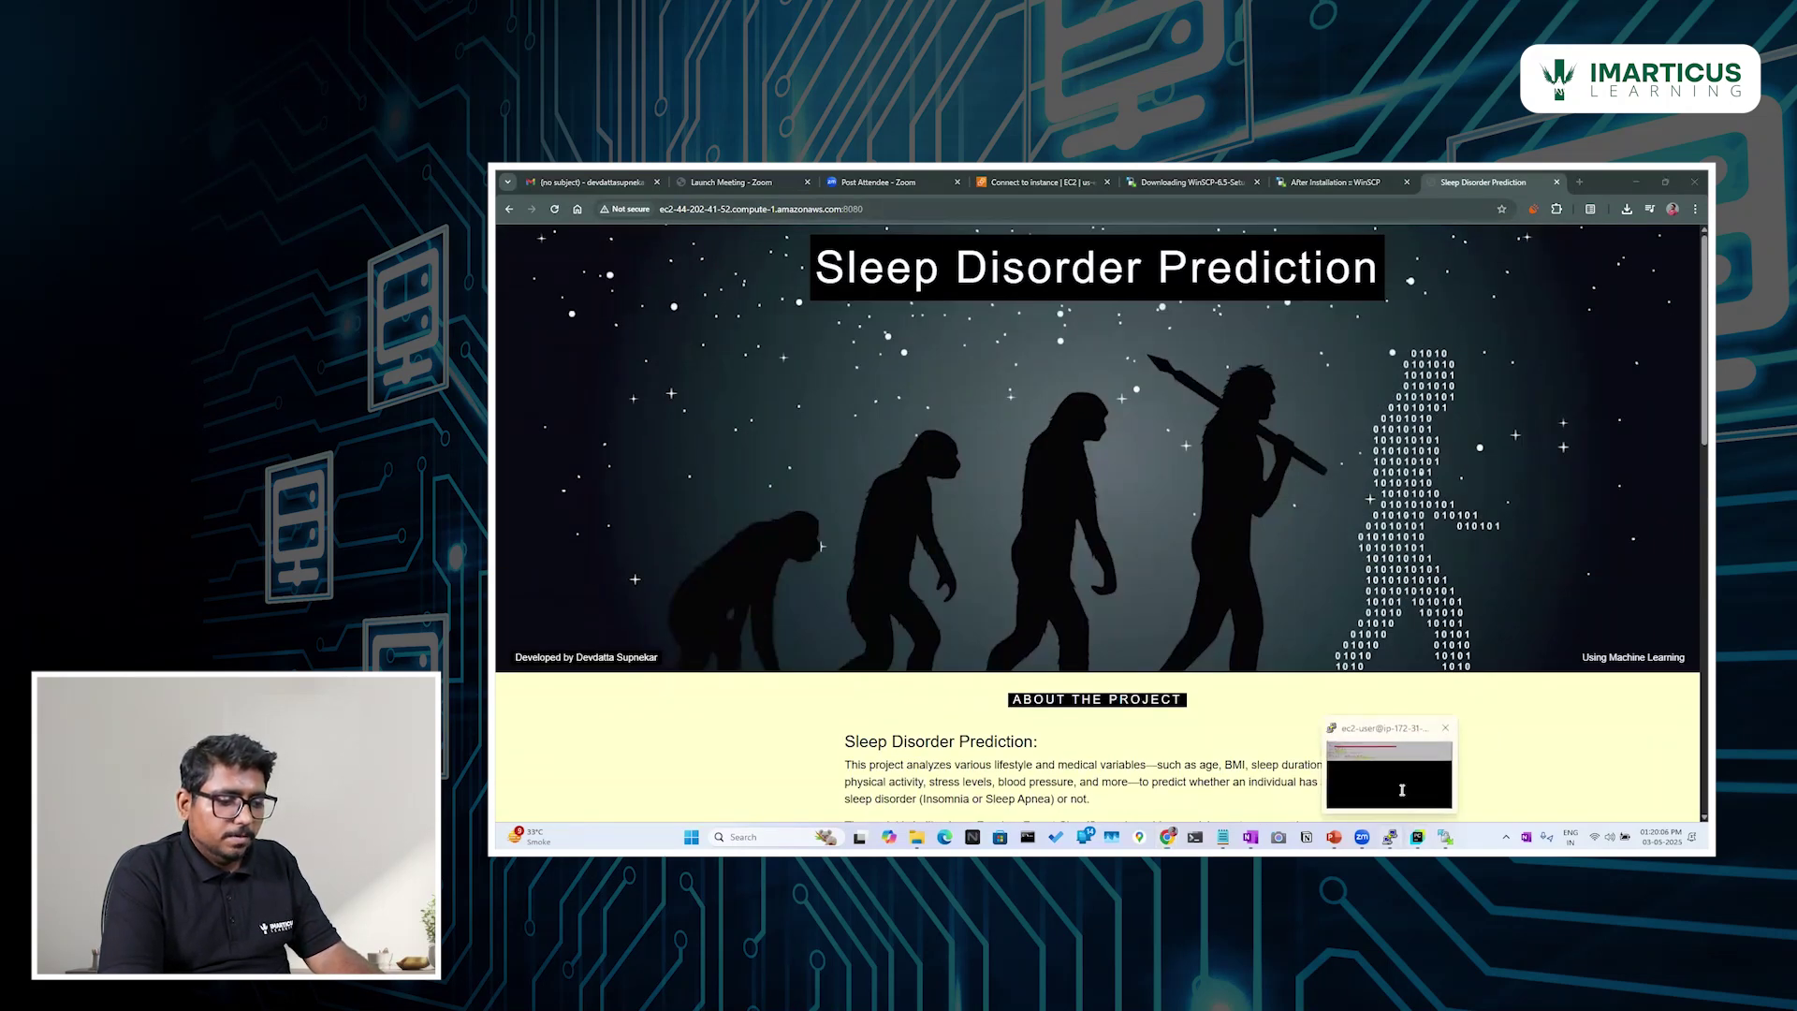
{"action": "left_click", "coordinate": [1390, 836]}
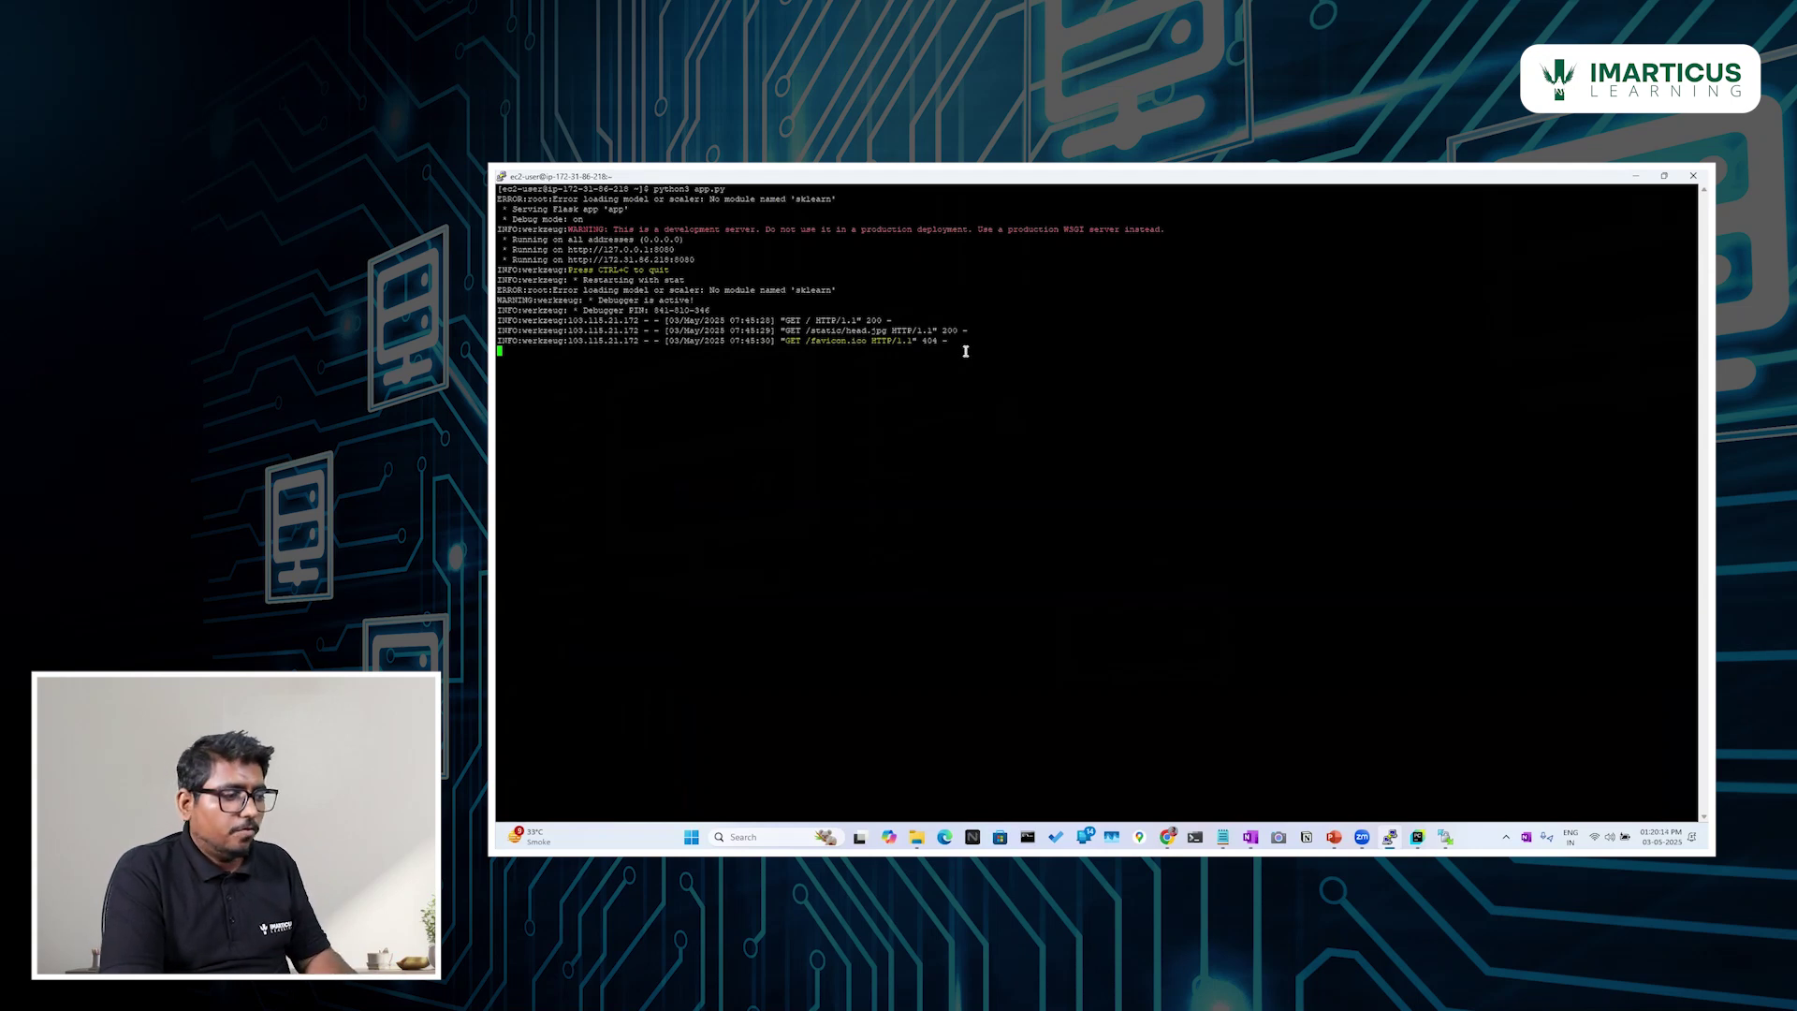
{"action": "key", "text": "ctrl+c"}
{"action": "key", "text": "ctrl+c"}
{"action": "key", "text": "ctrl+c"}
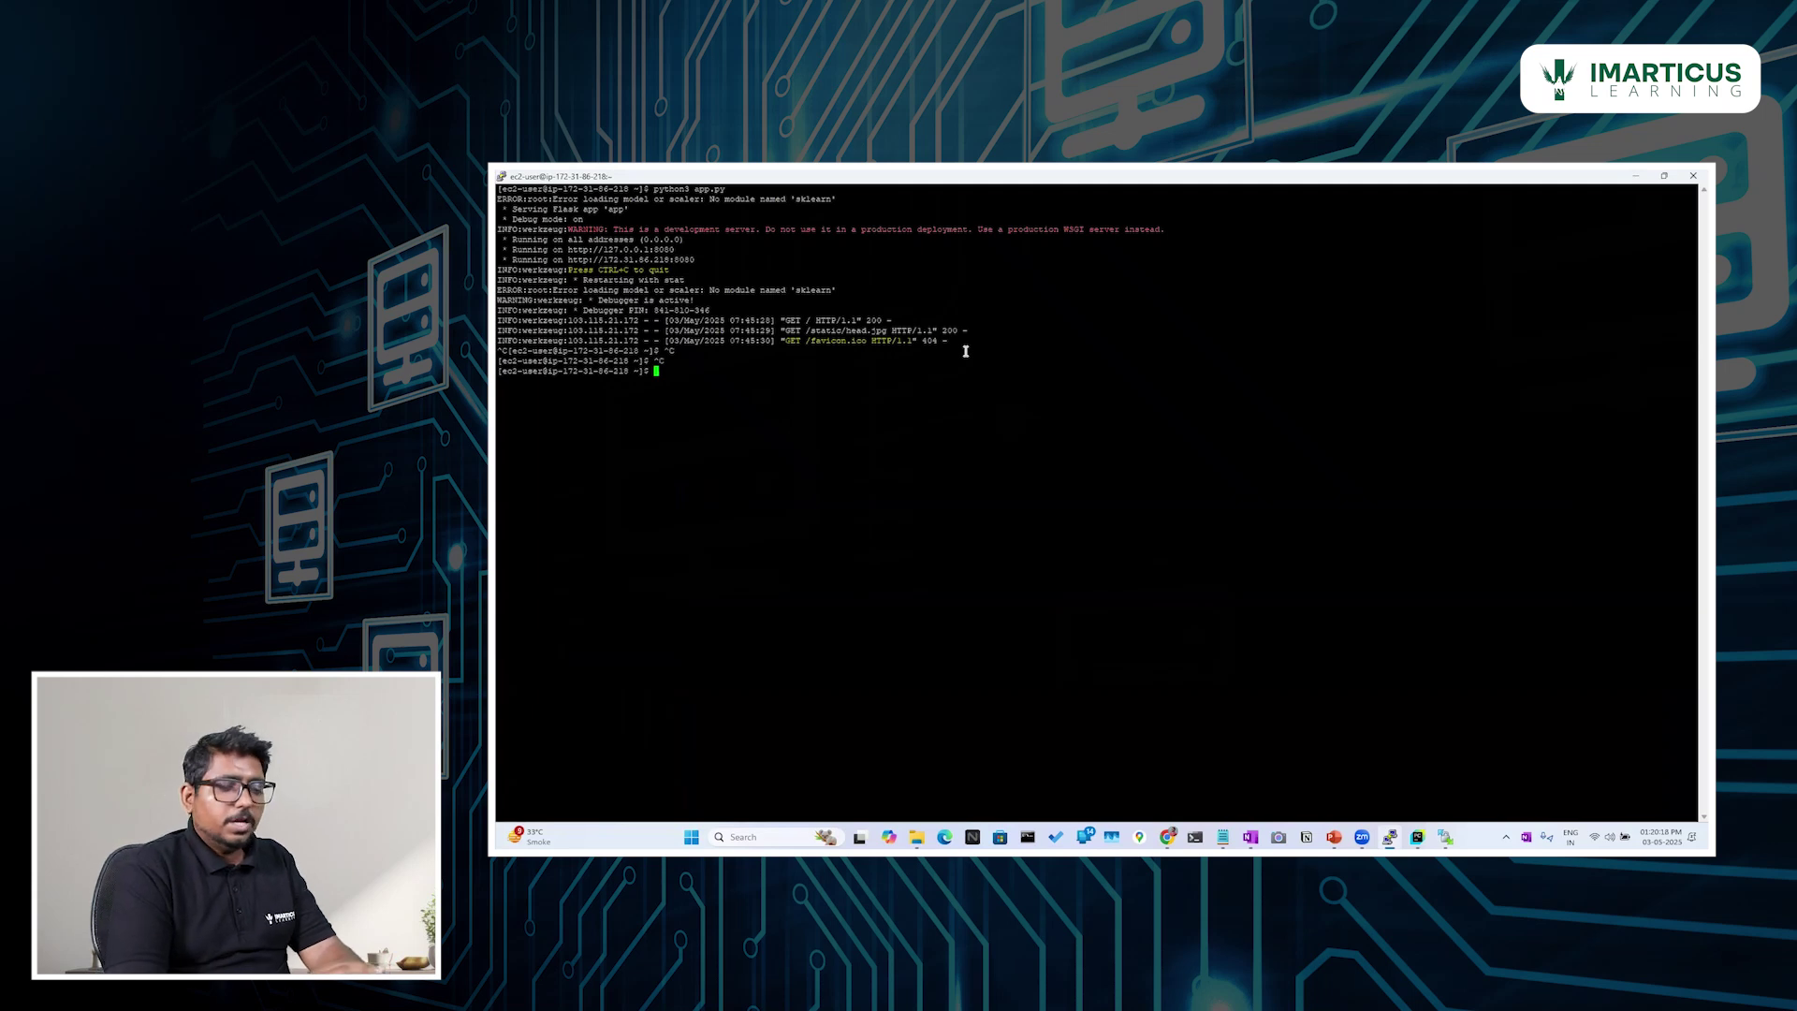
{"action": "left_click", "coordinate": [1638, 177]}
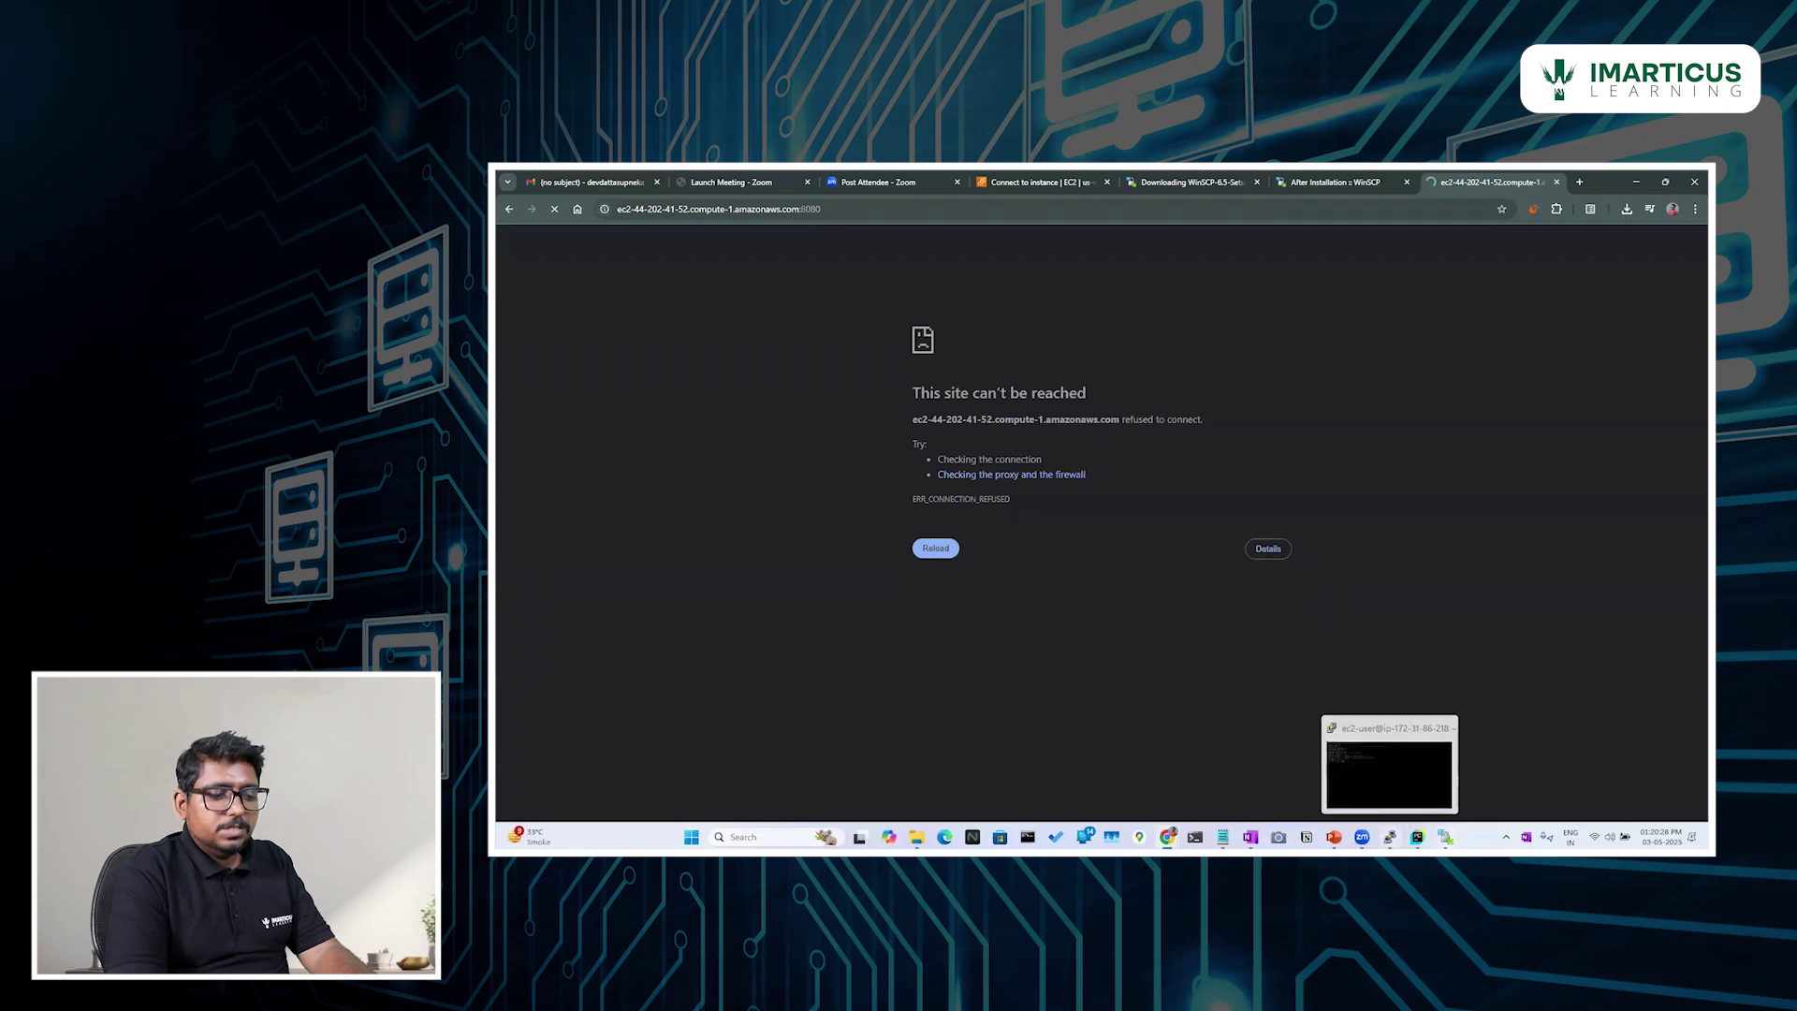
Step: List the EC2 home directory's contents in PuTTY with ls -l and examine the deployed project files
{"action": "left_click", "coordinate": [1390, 836]}
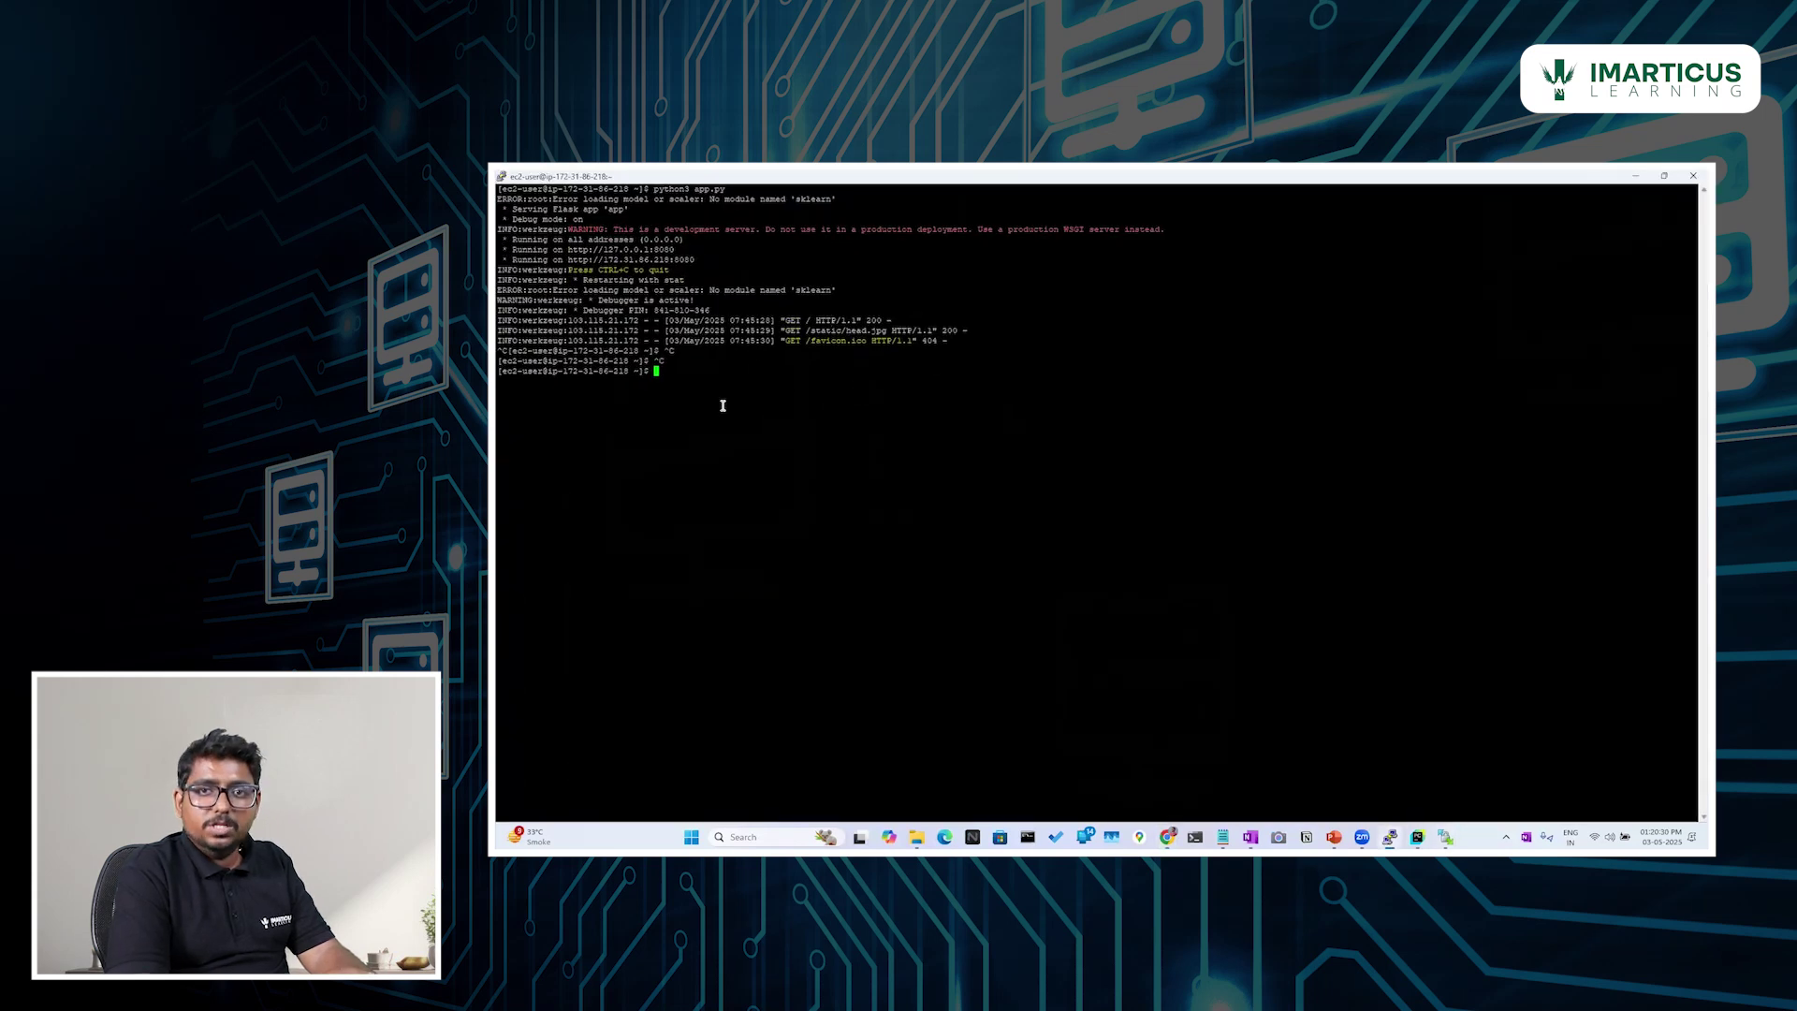
{"action": "type", "text": "ls -l"}
{"action": "key", "text": "Return"}
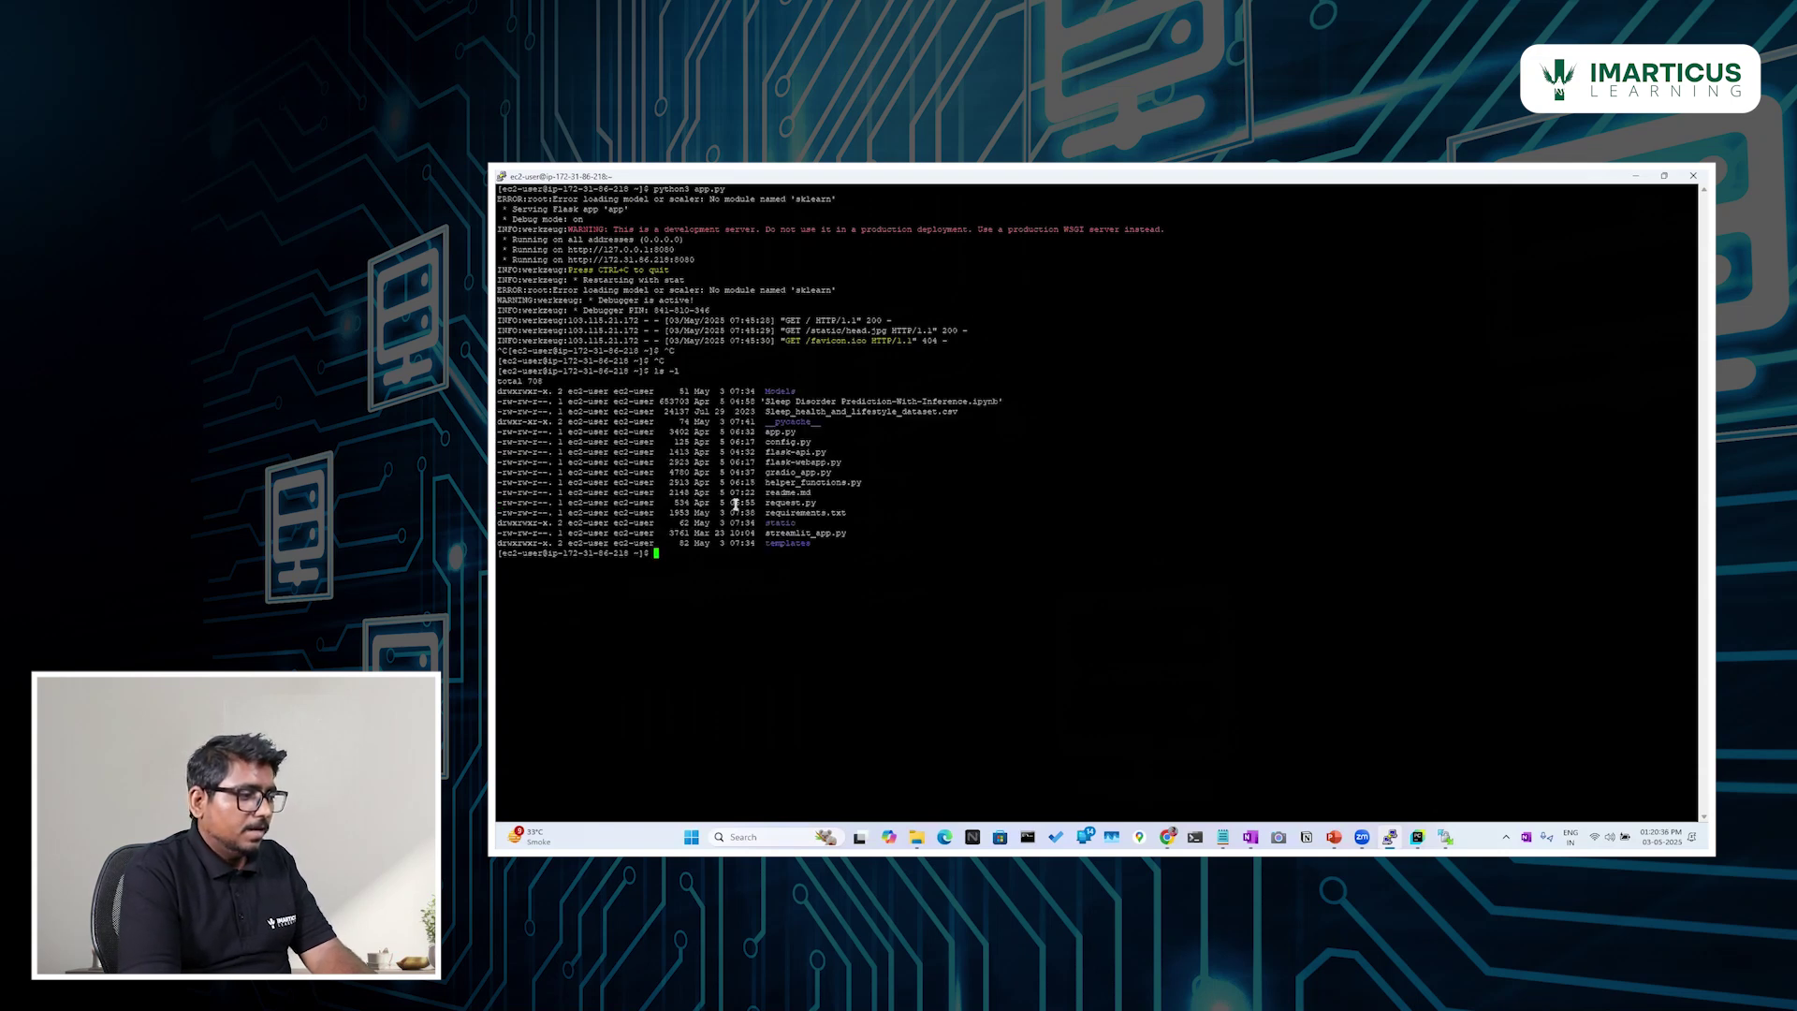
{"action": "left_click_drag", "start_coordinate": [759, 545], "coordinate": [500, 392]}
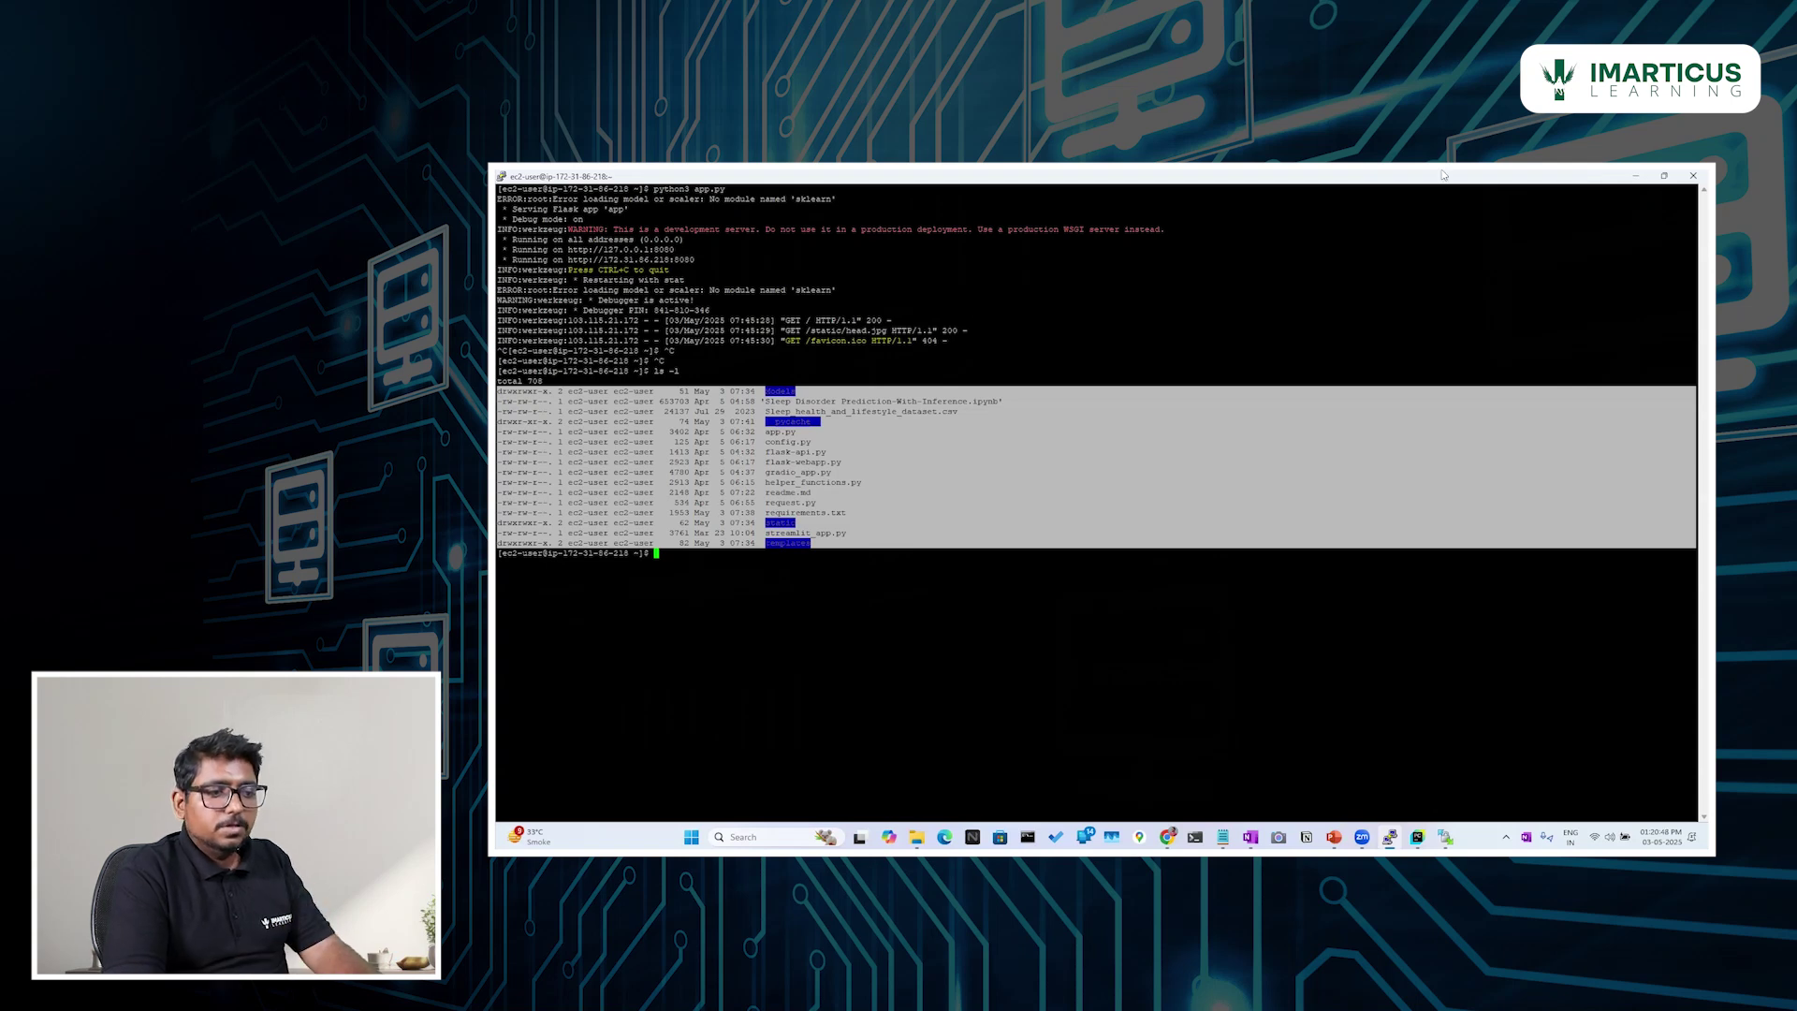
{"action": "left_click", "coordinate": [1642, 177]}
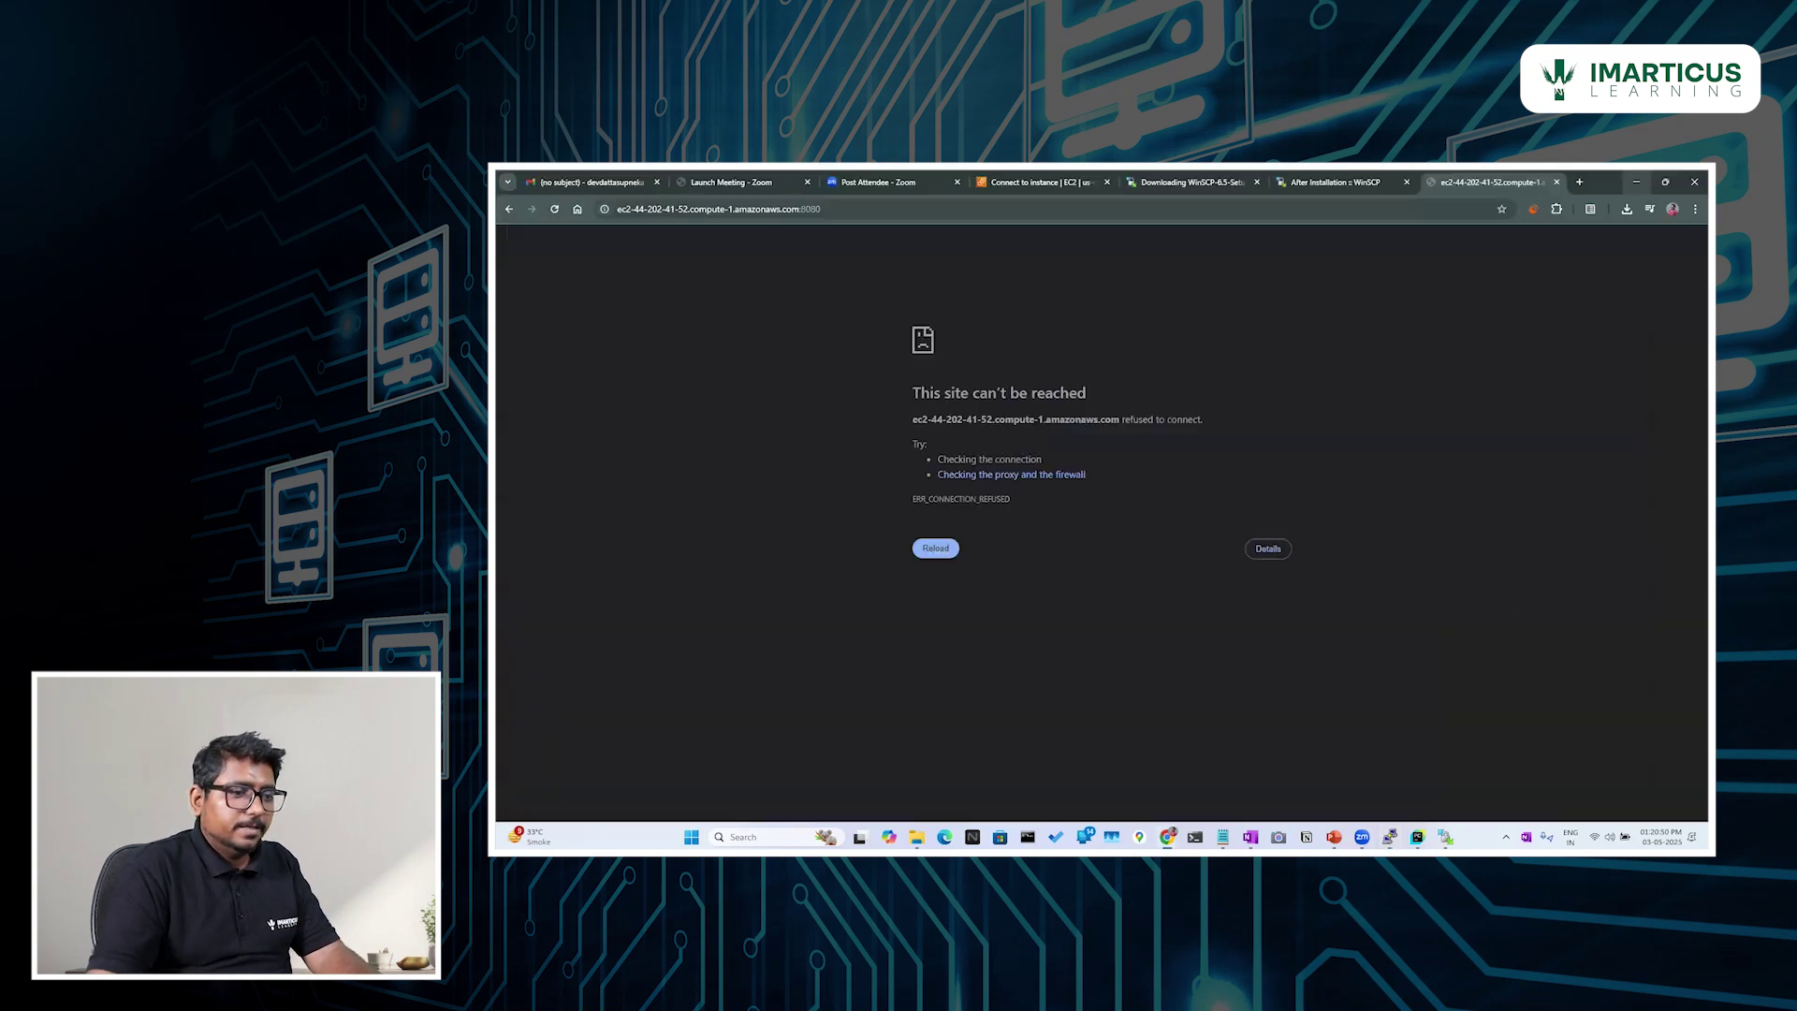
Step: Switch to WinSCP and delete all project files and folders from the remote /home/ec2-user directory
{"action": "mouse_move", "coordinate": [1446, 836]}
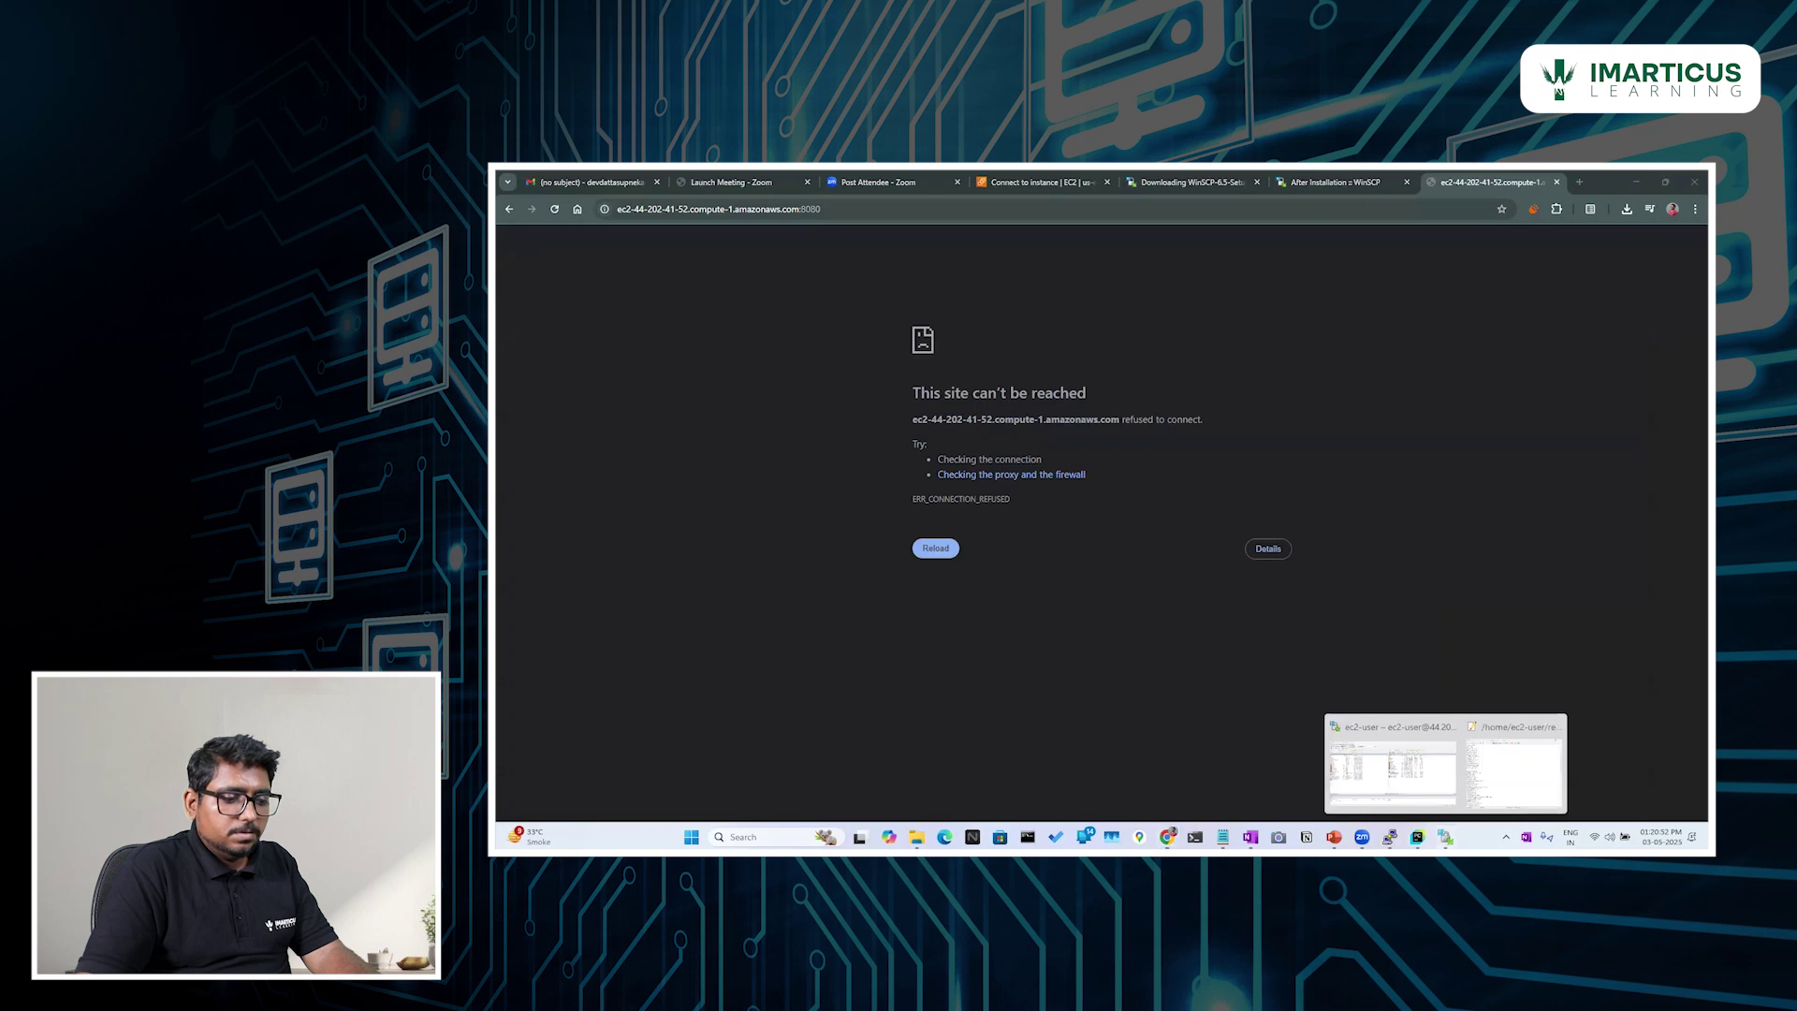
{"action": "left_click", "coordinate": [1392, 772]}
{"action": "left_click", "coordinate": [1509, 609]}
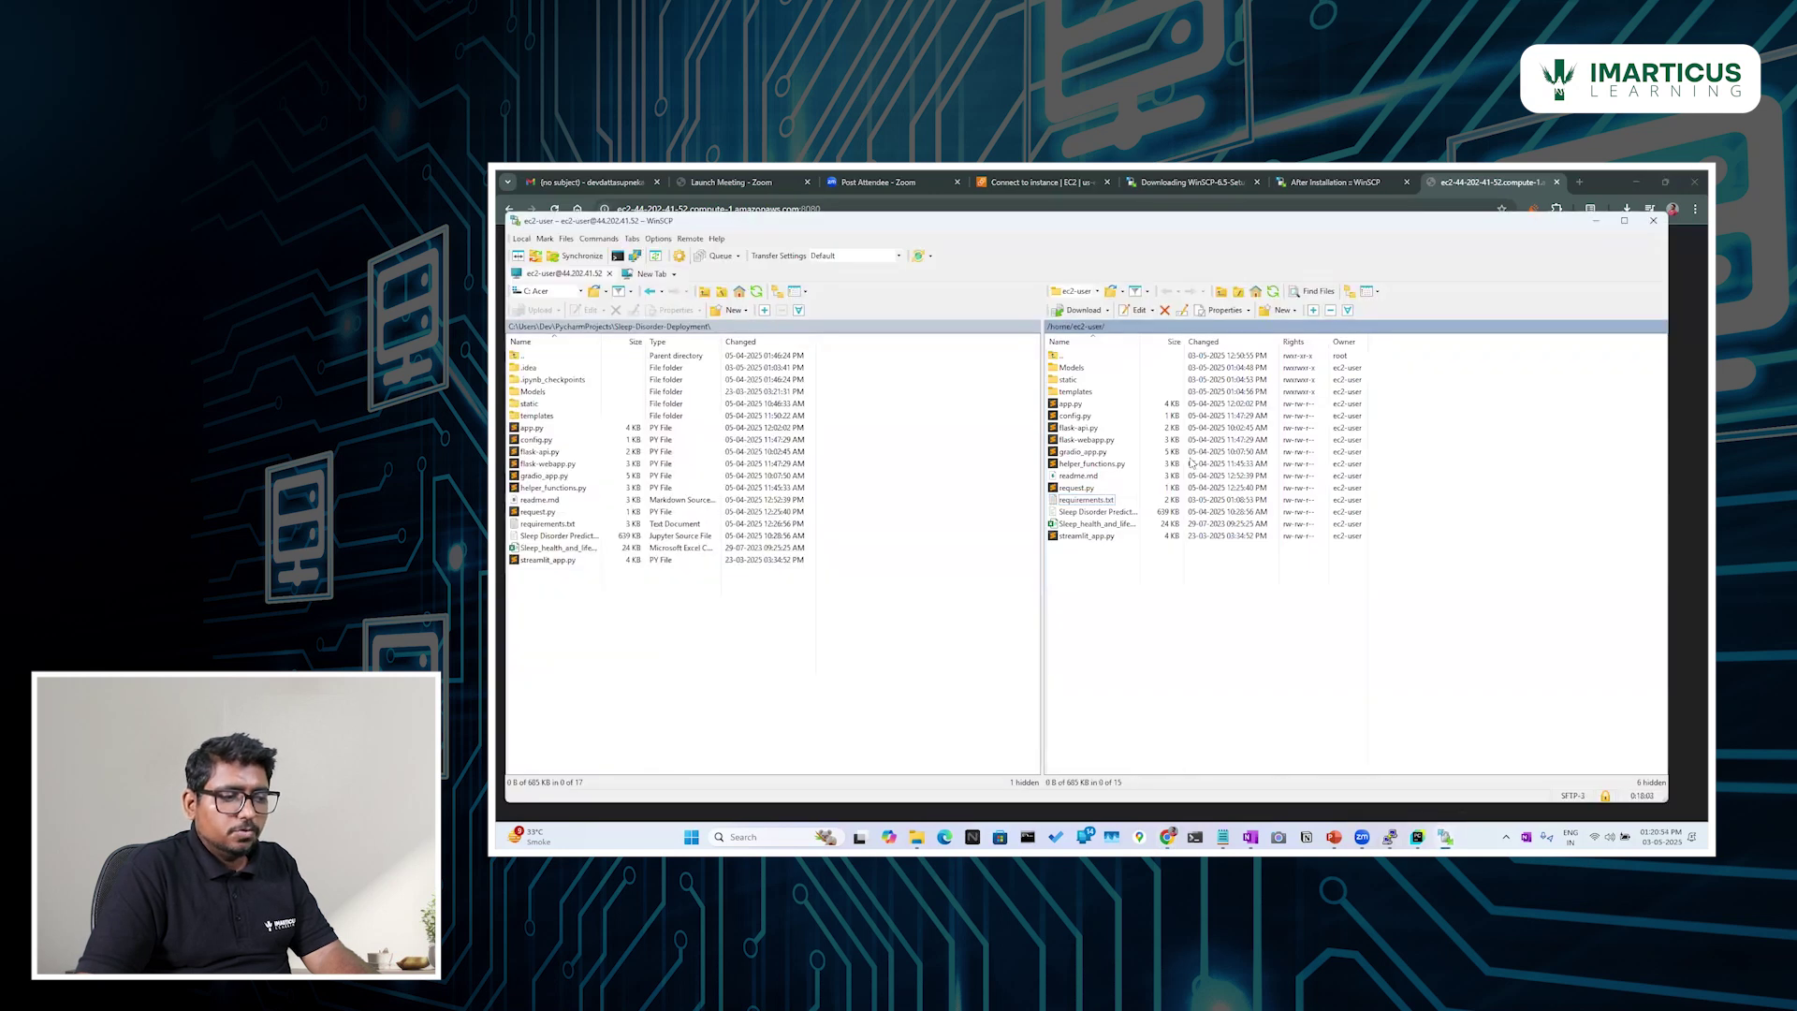
{"action": "left_click_drag", "start_coordinate": [1376, 560], "coordinate": [1050, 349]}
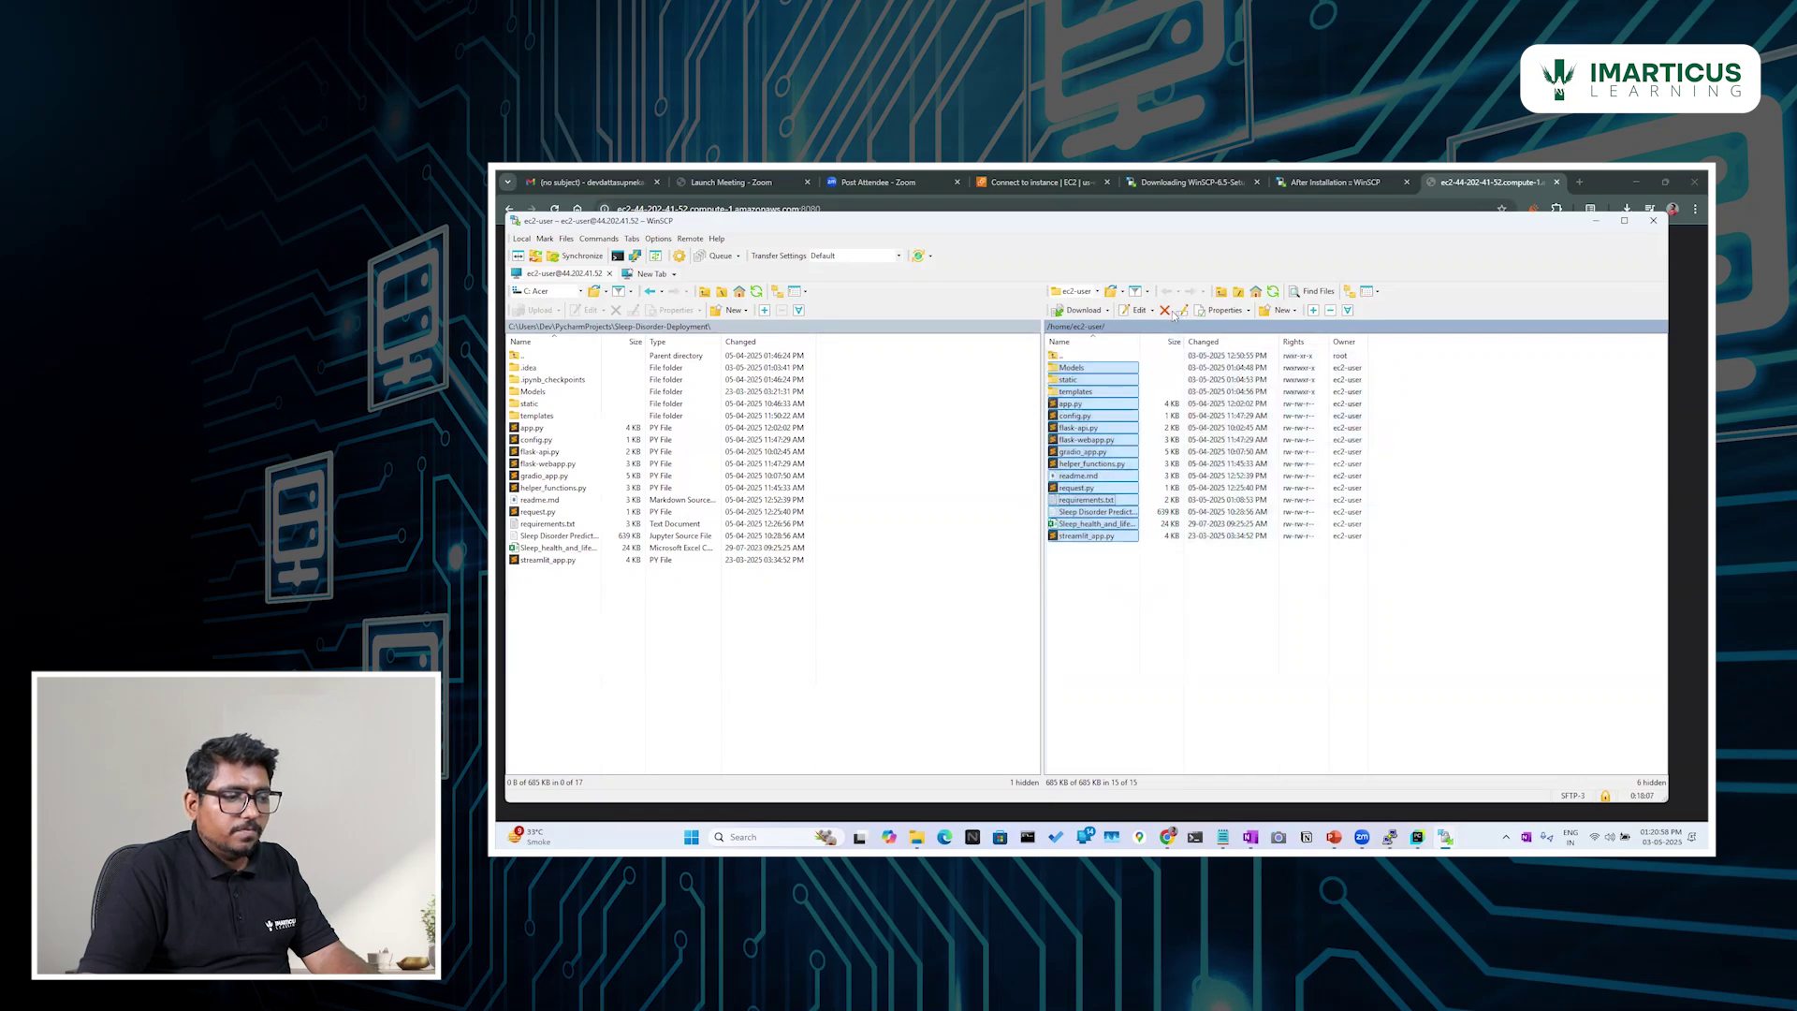
{"action": "left_click", "coordinate": [1164, 310]}
{"action": "left_click", "coordinate": [1088, 538]}
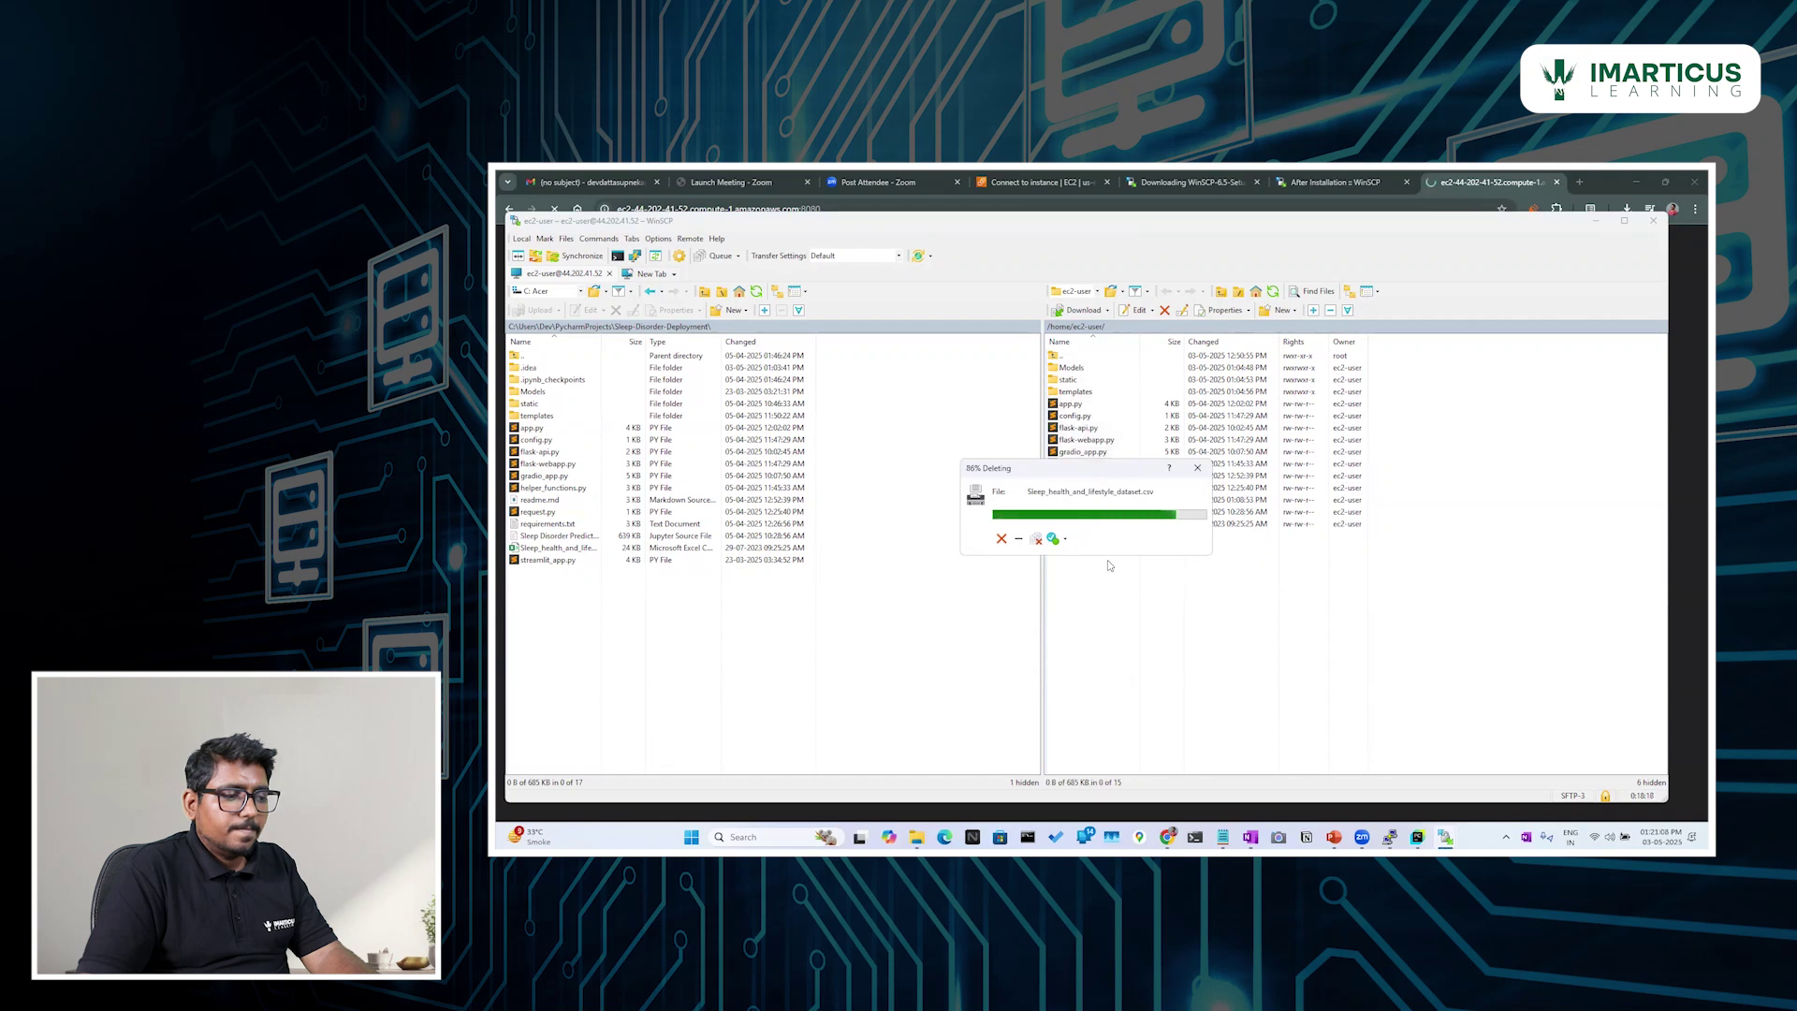
{"action": "left_click", "coordinate": [1165, 310]}
{"action": "left_click", "coordinate": [1083, 541]}
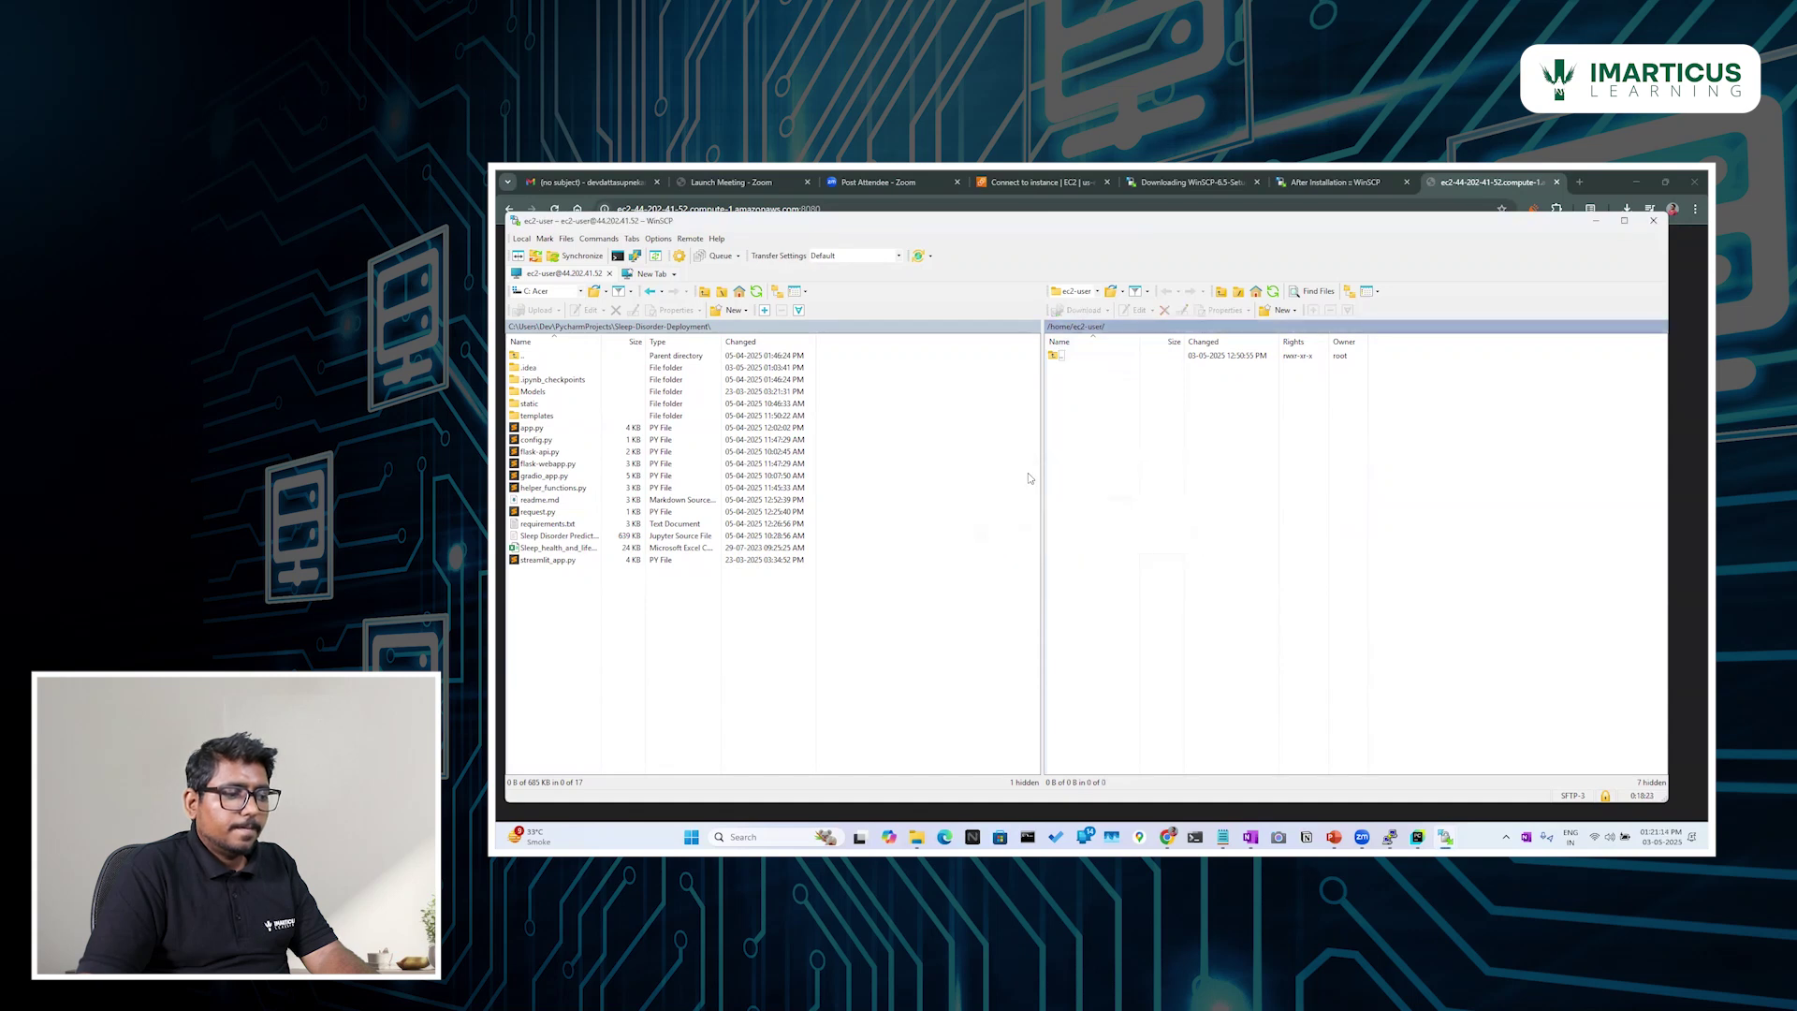
{"action": "left_click", "coordinate": [1559, 444]}
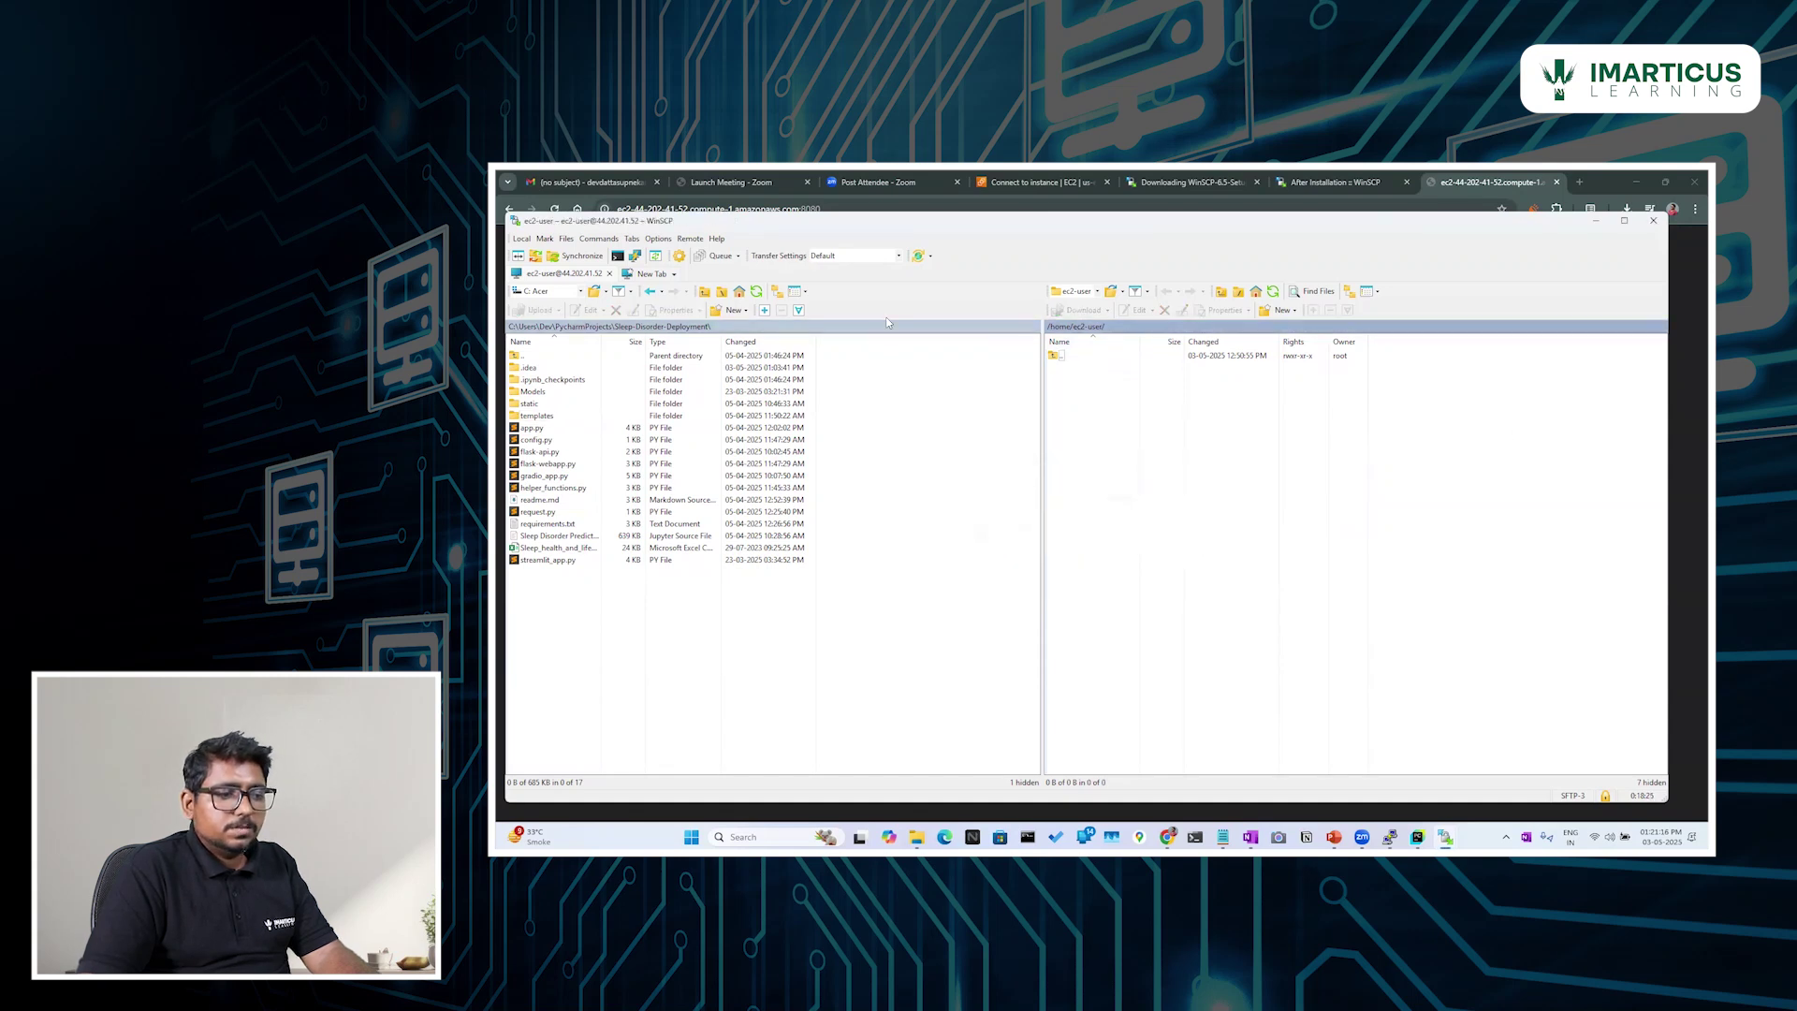
{"action": "left_click", "coordinate": [1595, 222]}
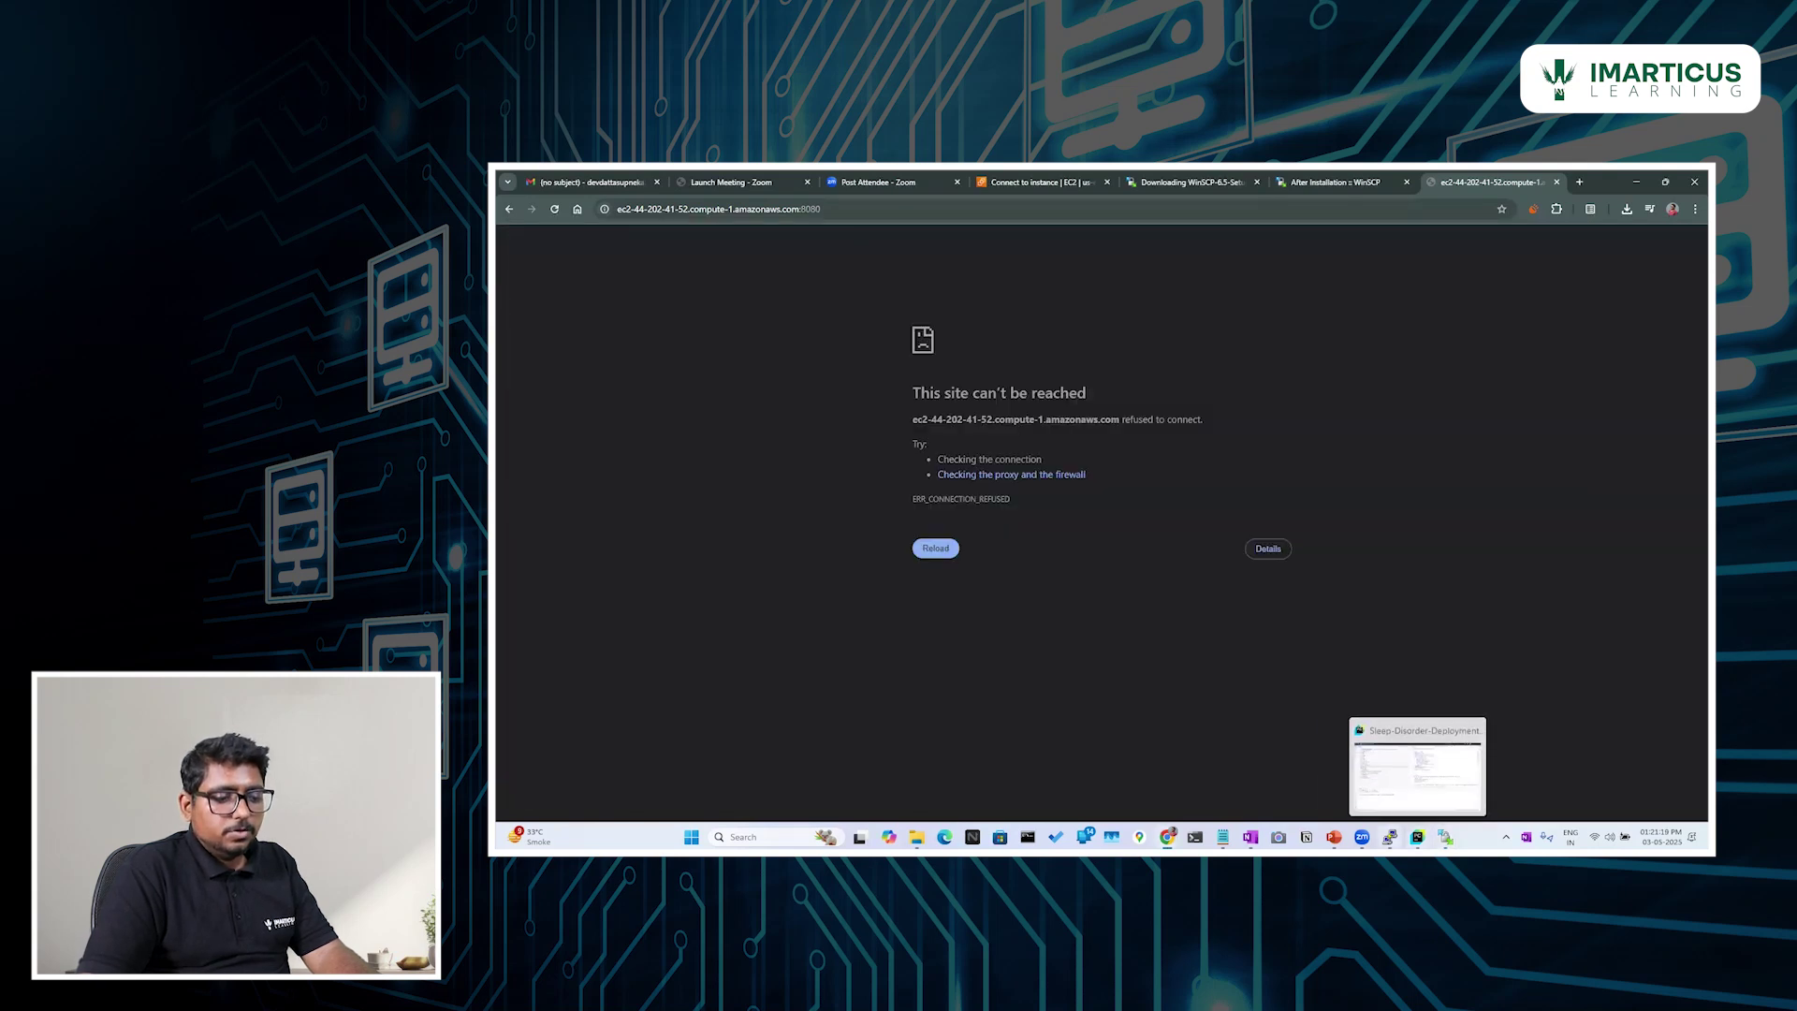
Step: Recheck the EC2 home directory in PuTTY with ls -l and close the terminal session
{"action": "left_click", "coordinate": [1390, 837]}
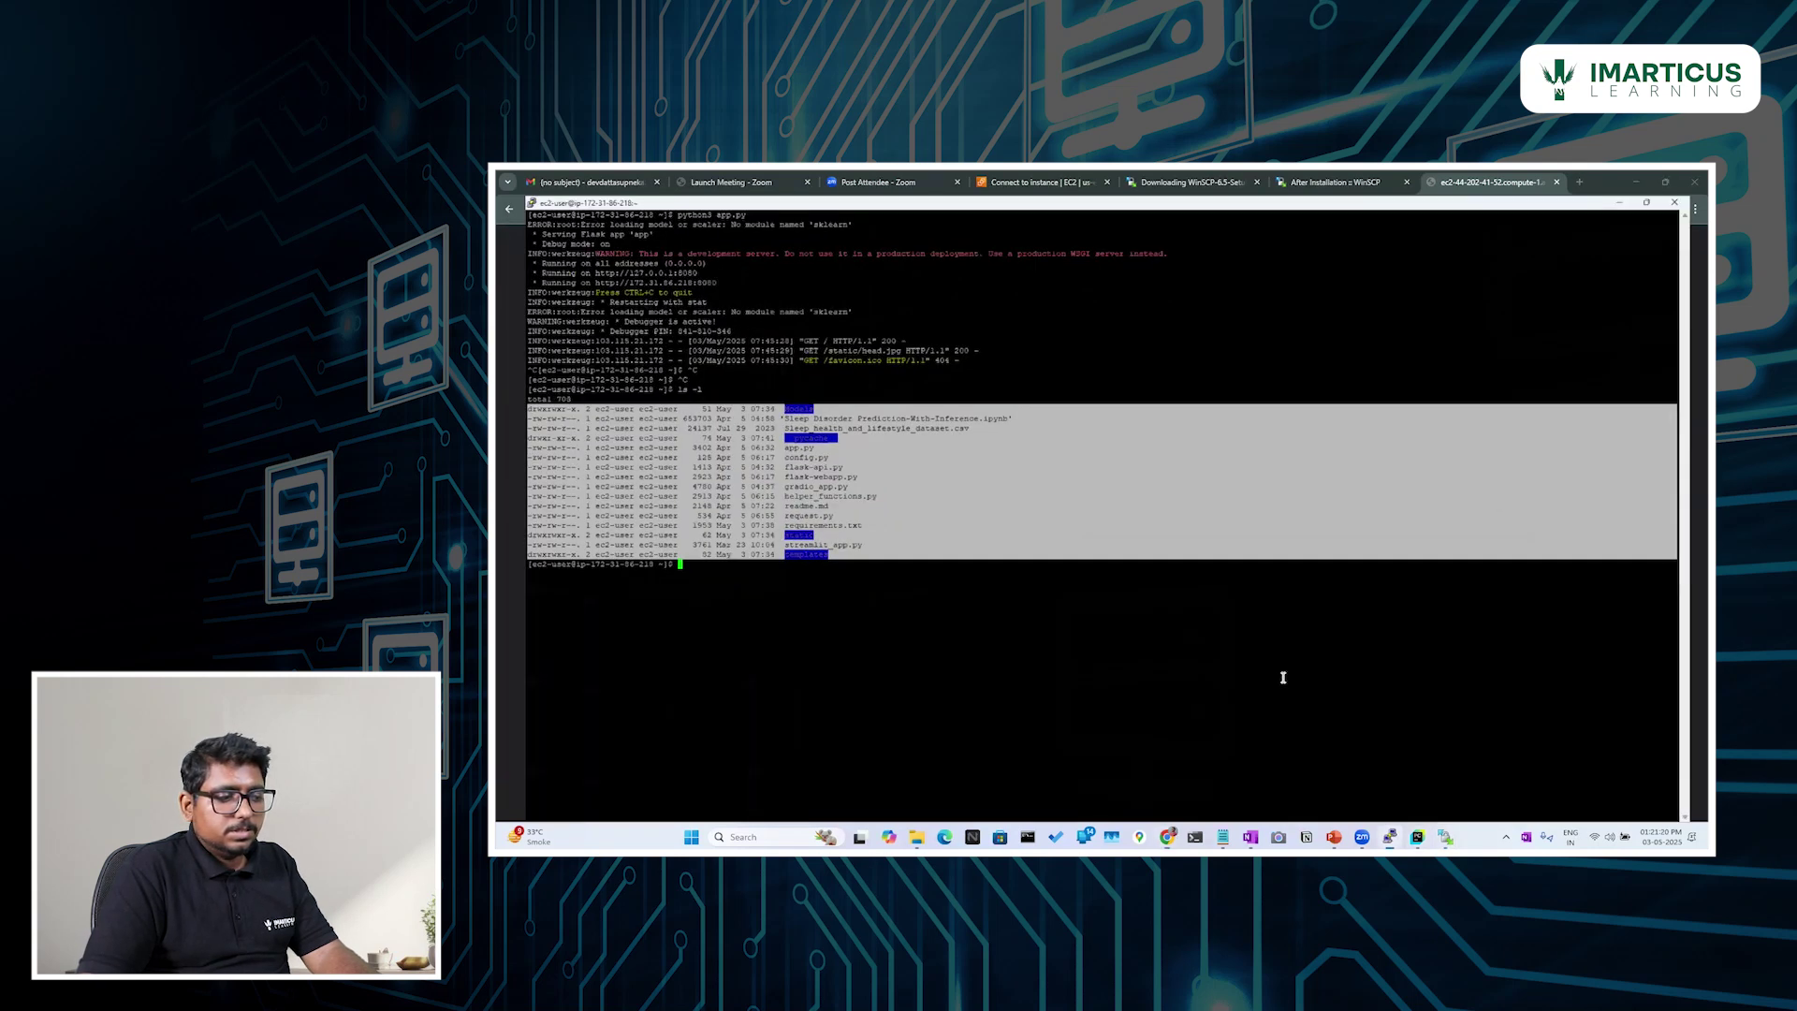
{"action": "type", "text": "ls -l"}
{"action": "key", "text": "Return"}
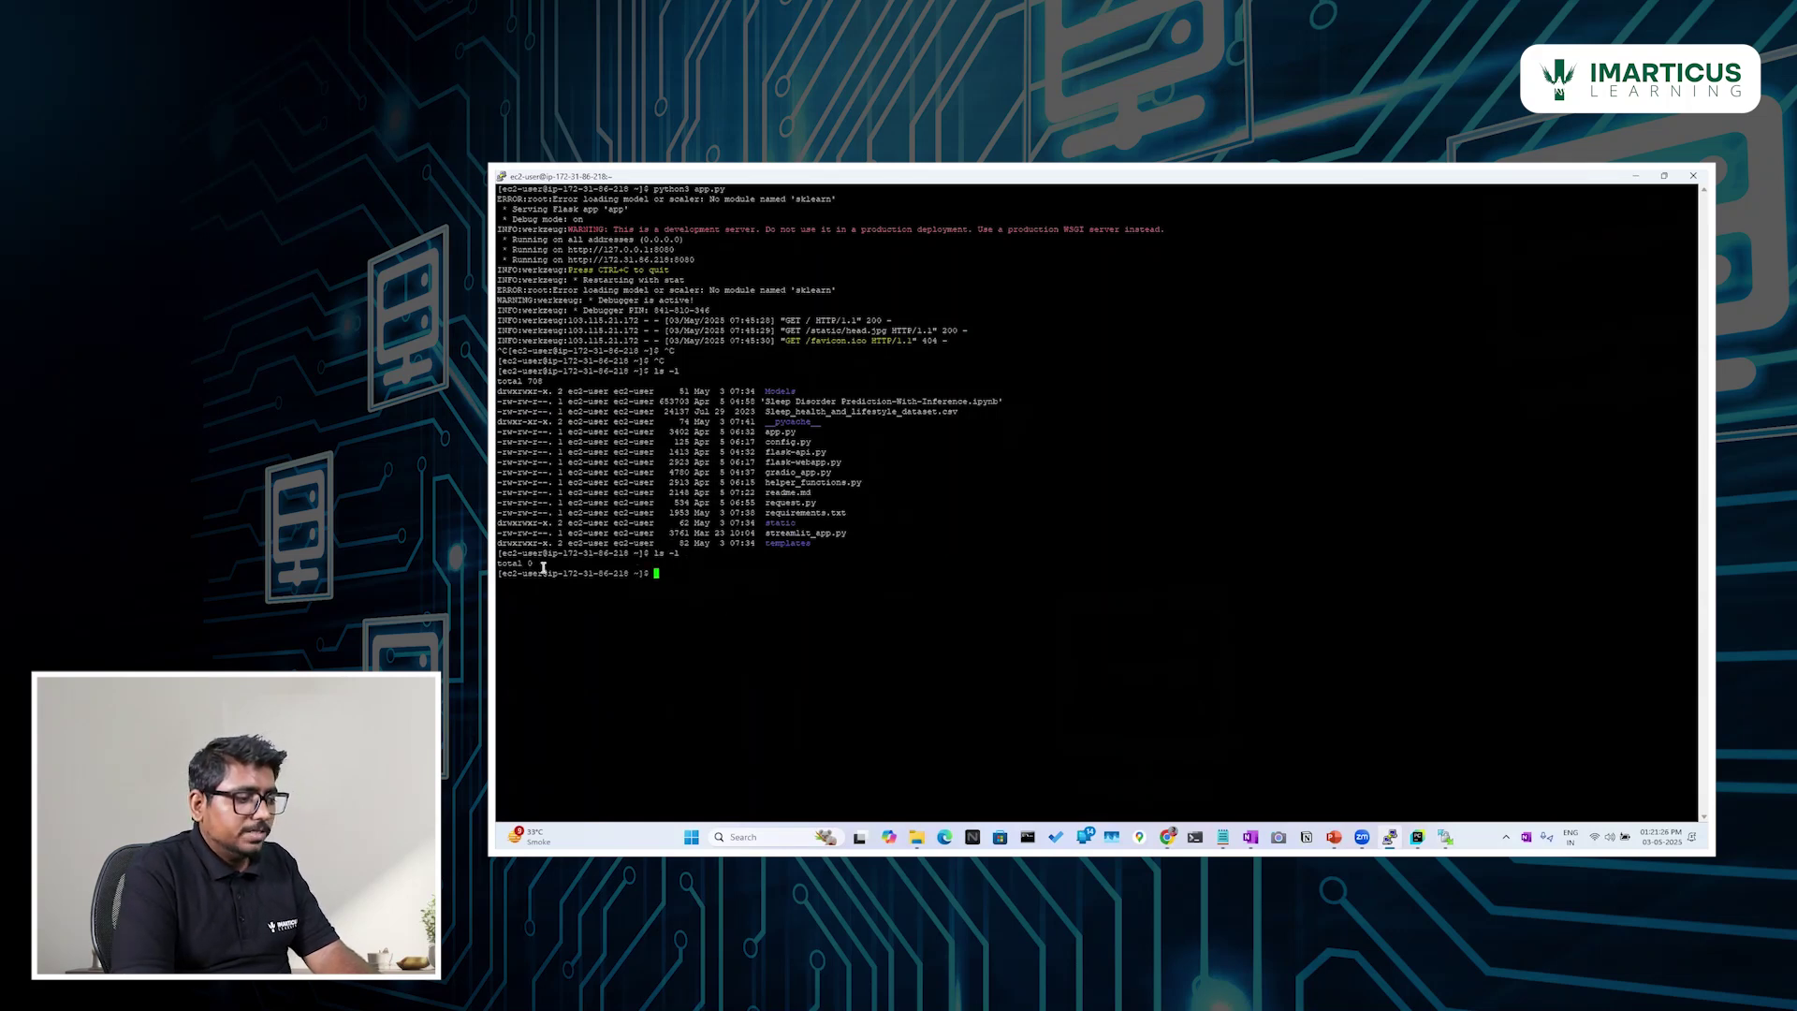
{"action": "left_click_drag", "start_coordinate": [529, 565], "coordinate": [505, 555]}
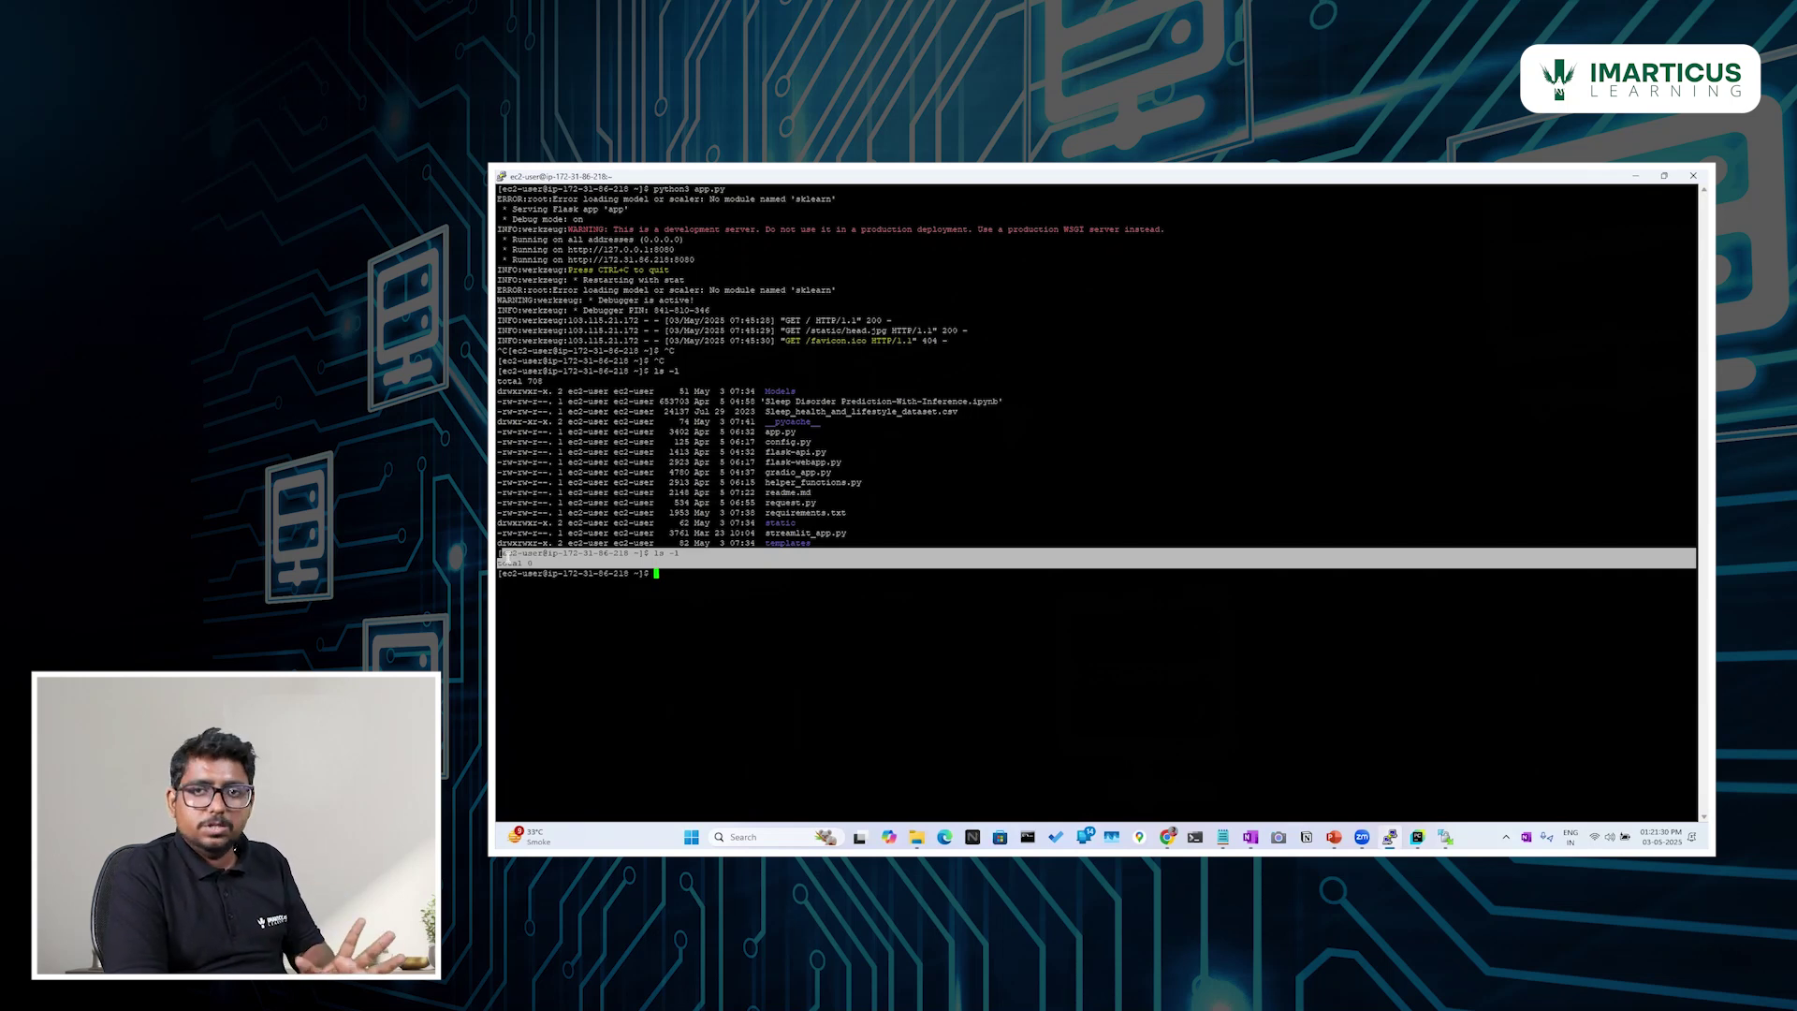
{"action": "left_click", "coordinate": [1270, 352]}
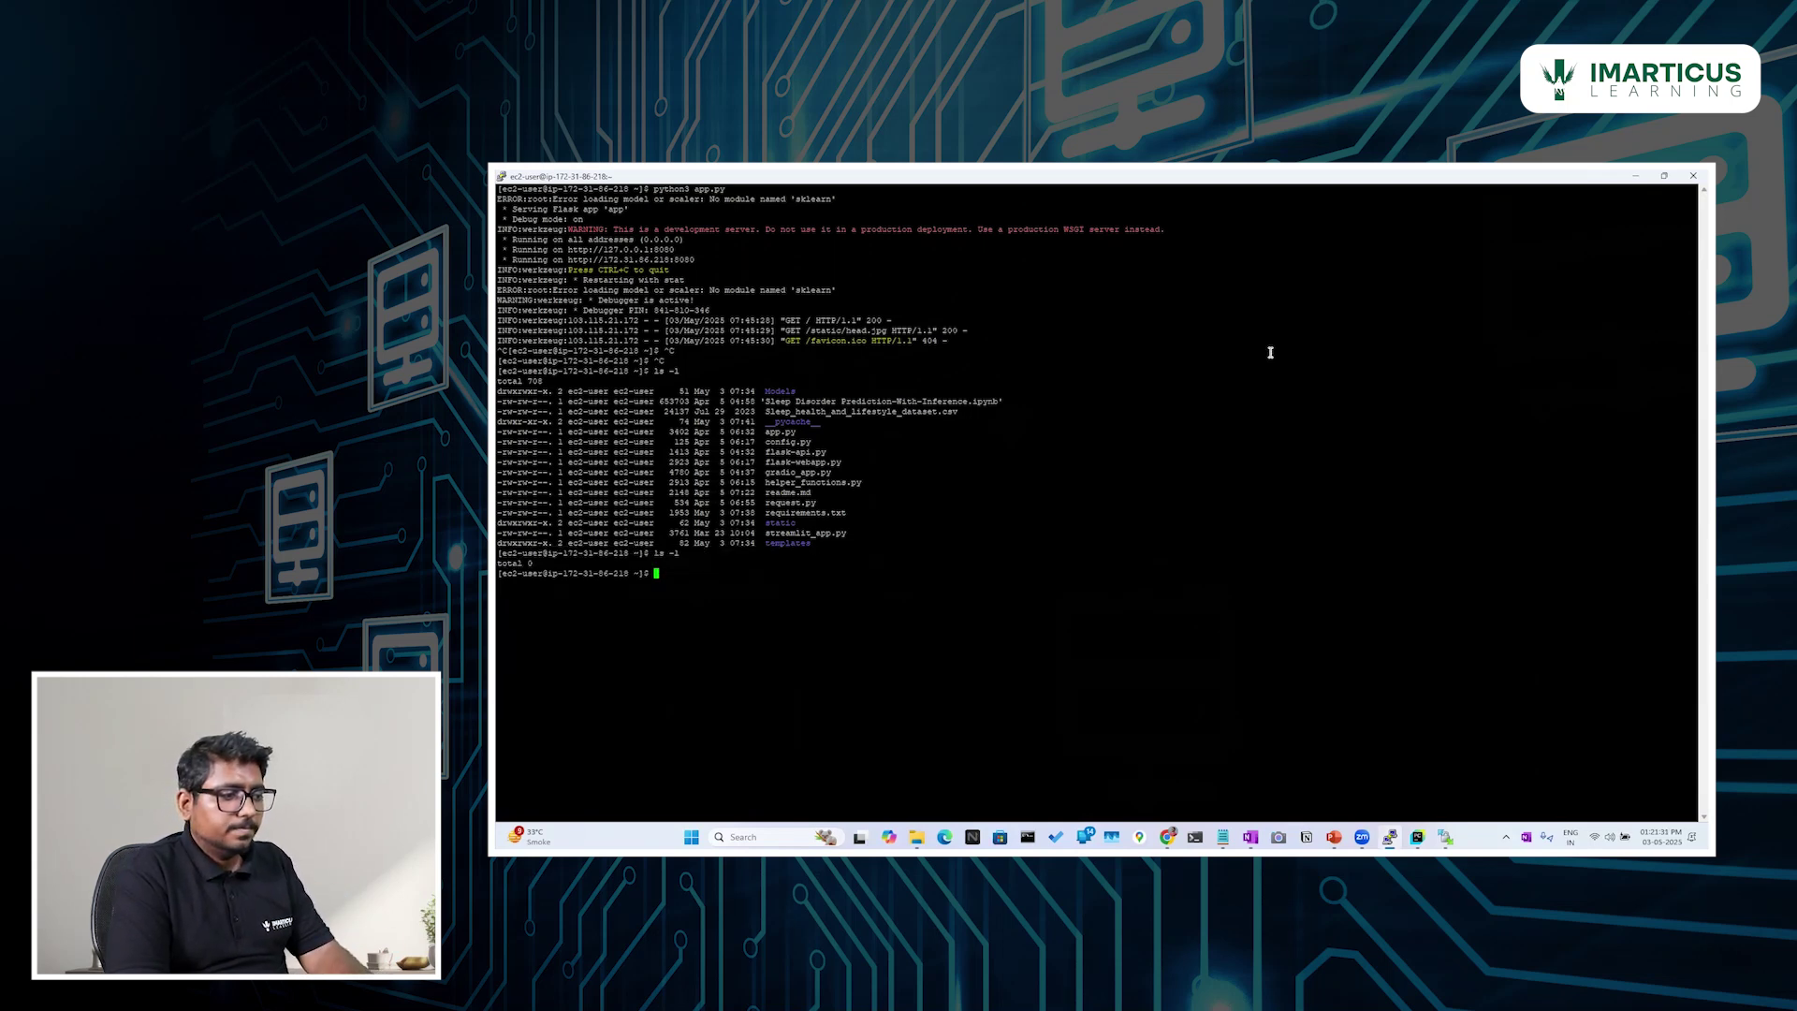
{"action": "left_click", "coordinate": [1692, 175]}
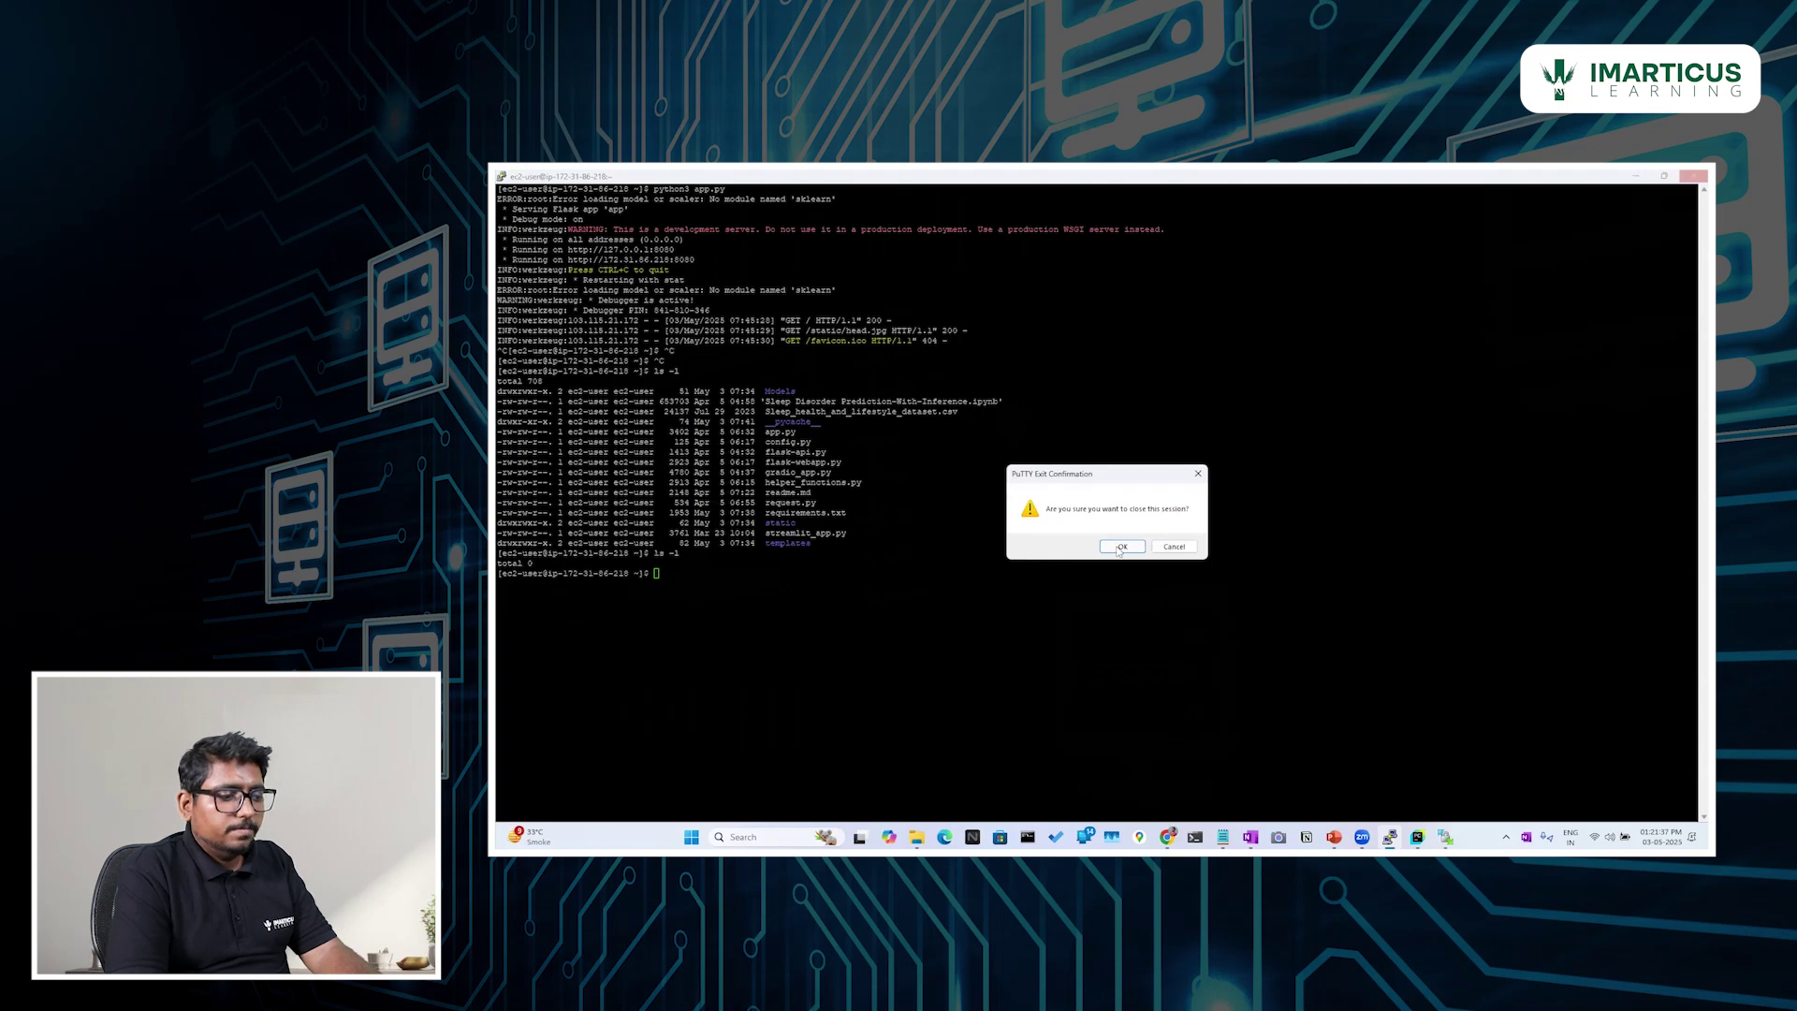
{"action": "left_click", "coordinate": [1120, 549]}
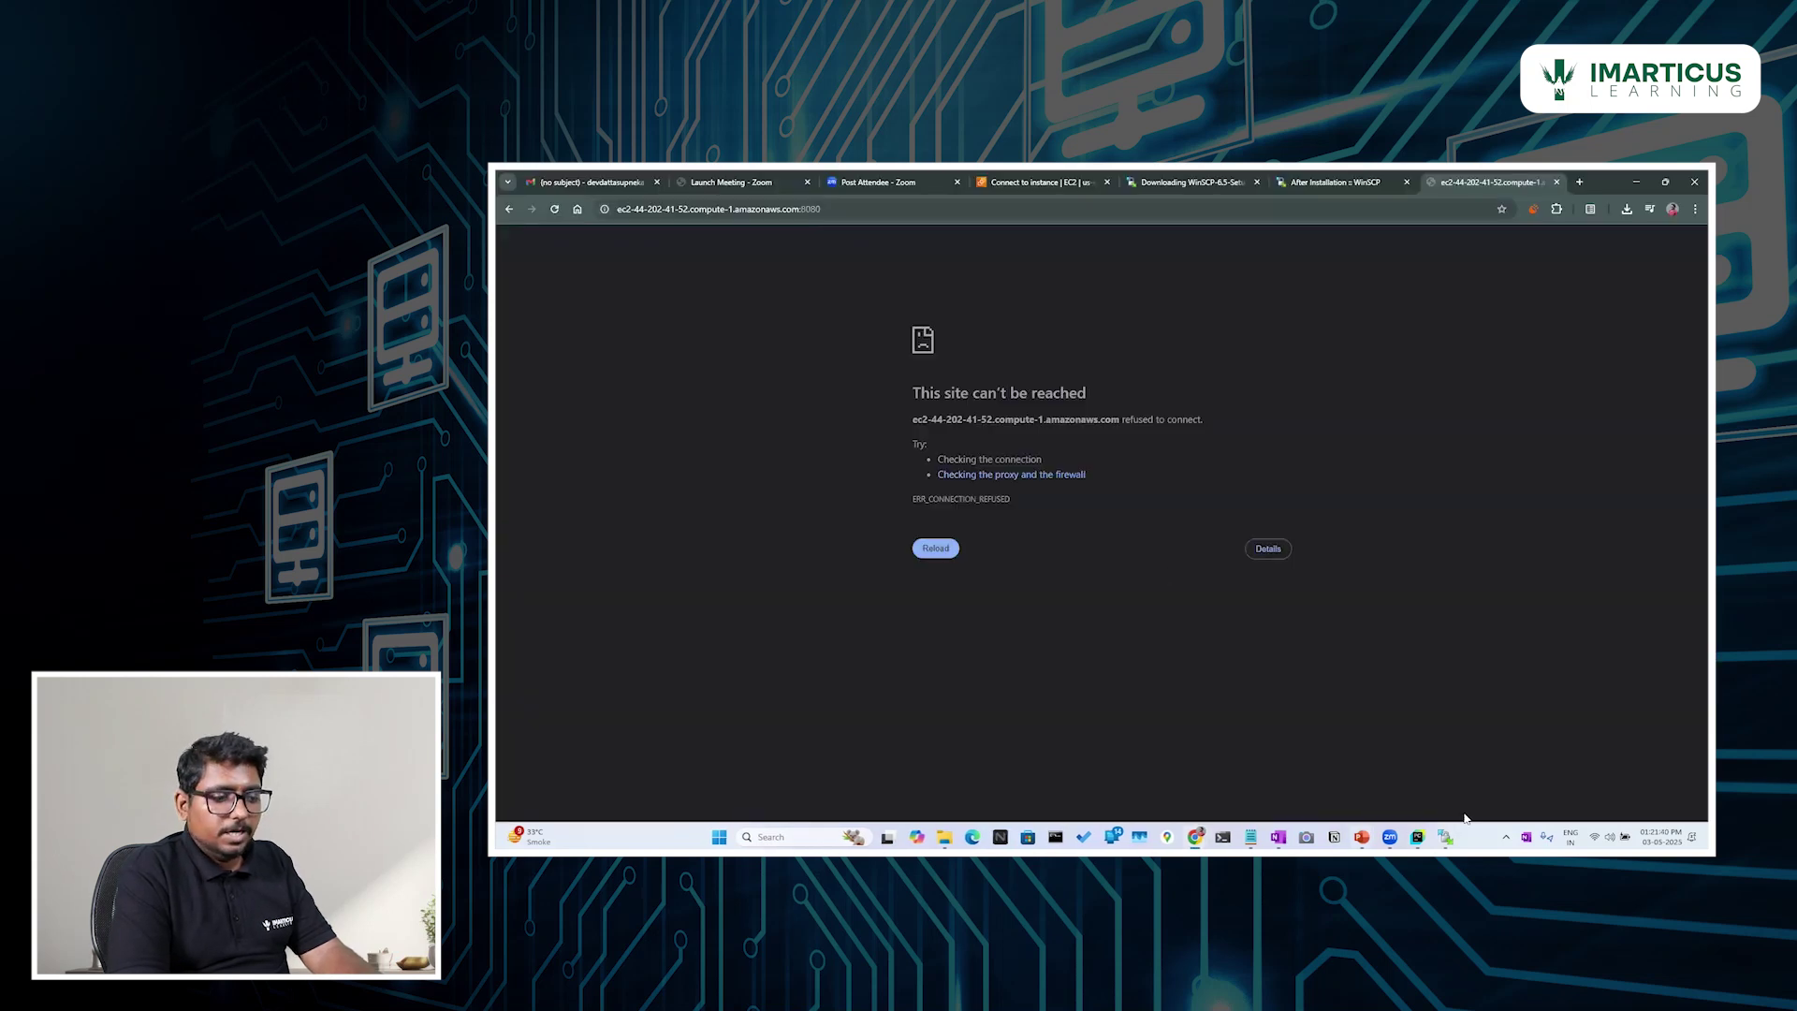
Step: Switch to the AWS console in the browser, refresh the EC2 dashboard's resources and open the list of running instances
{"action": "left_click", "coordinate": [1039, 182]}
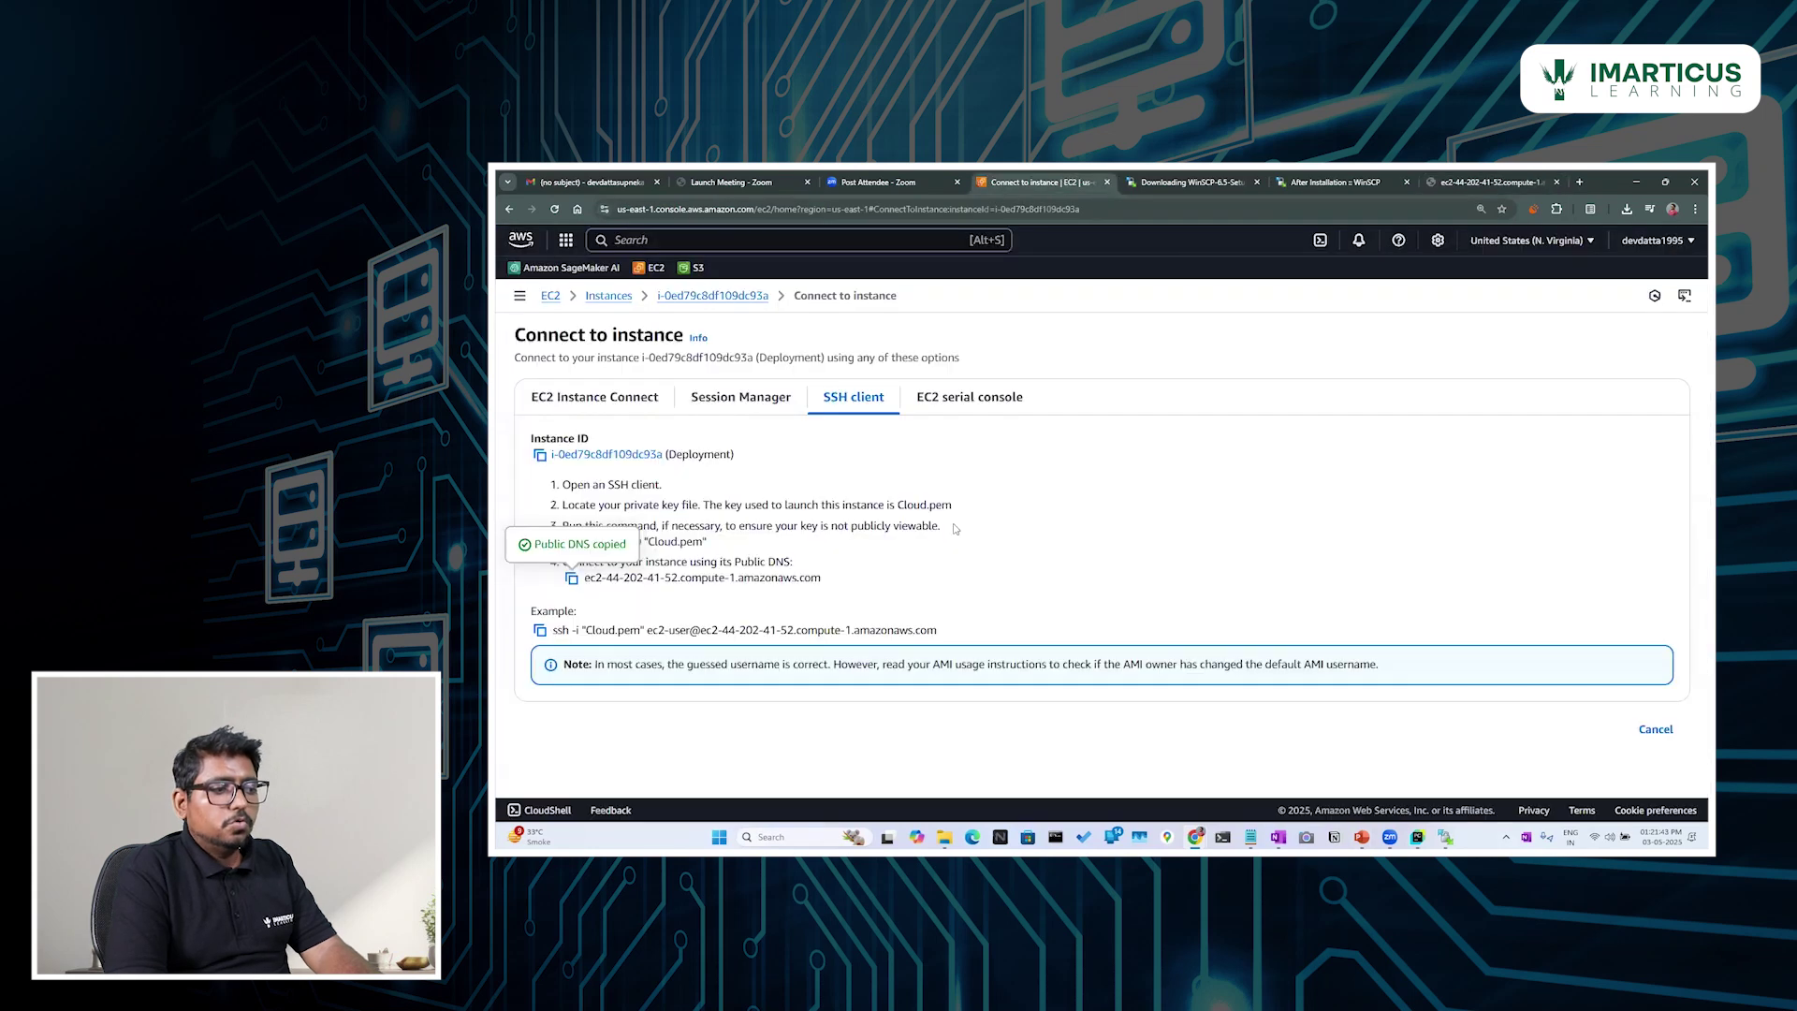
{"action": "left_click", "coordinate": [550, 296]}
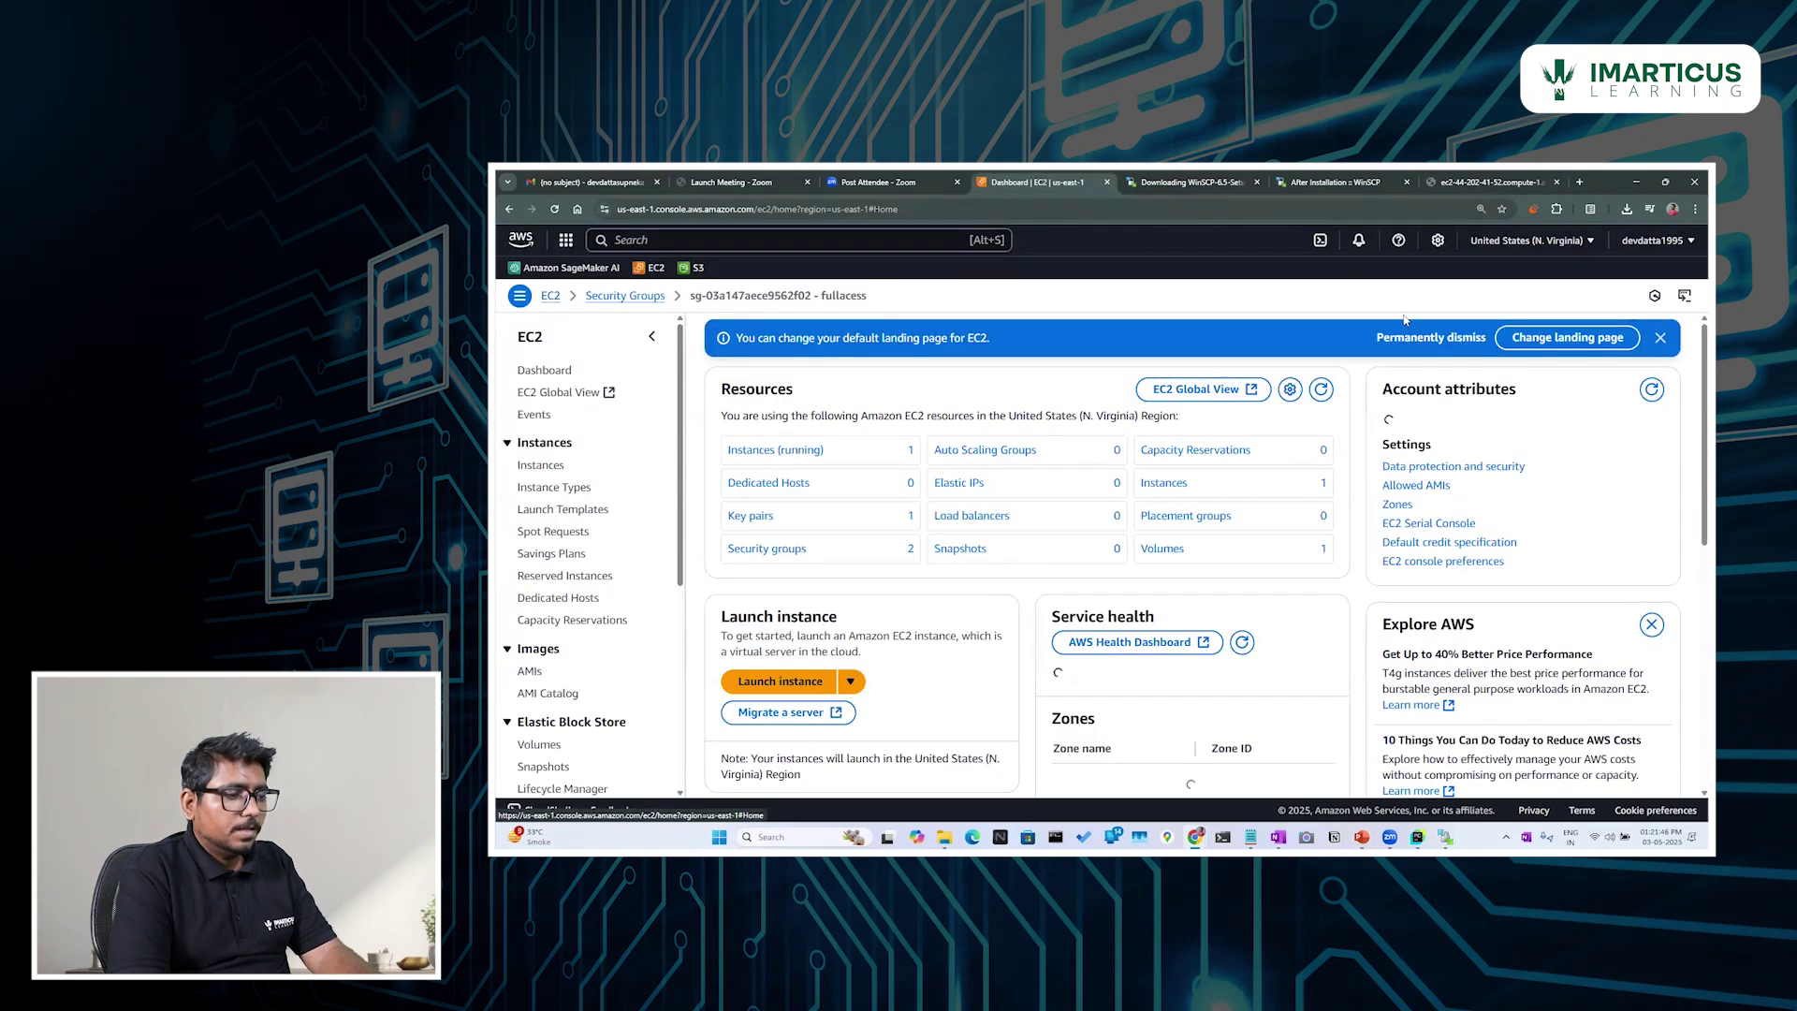
{"action": "left_click", "coordinate": [1320, 389]}
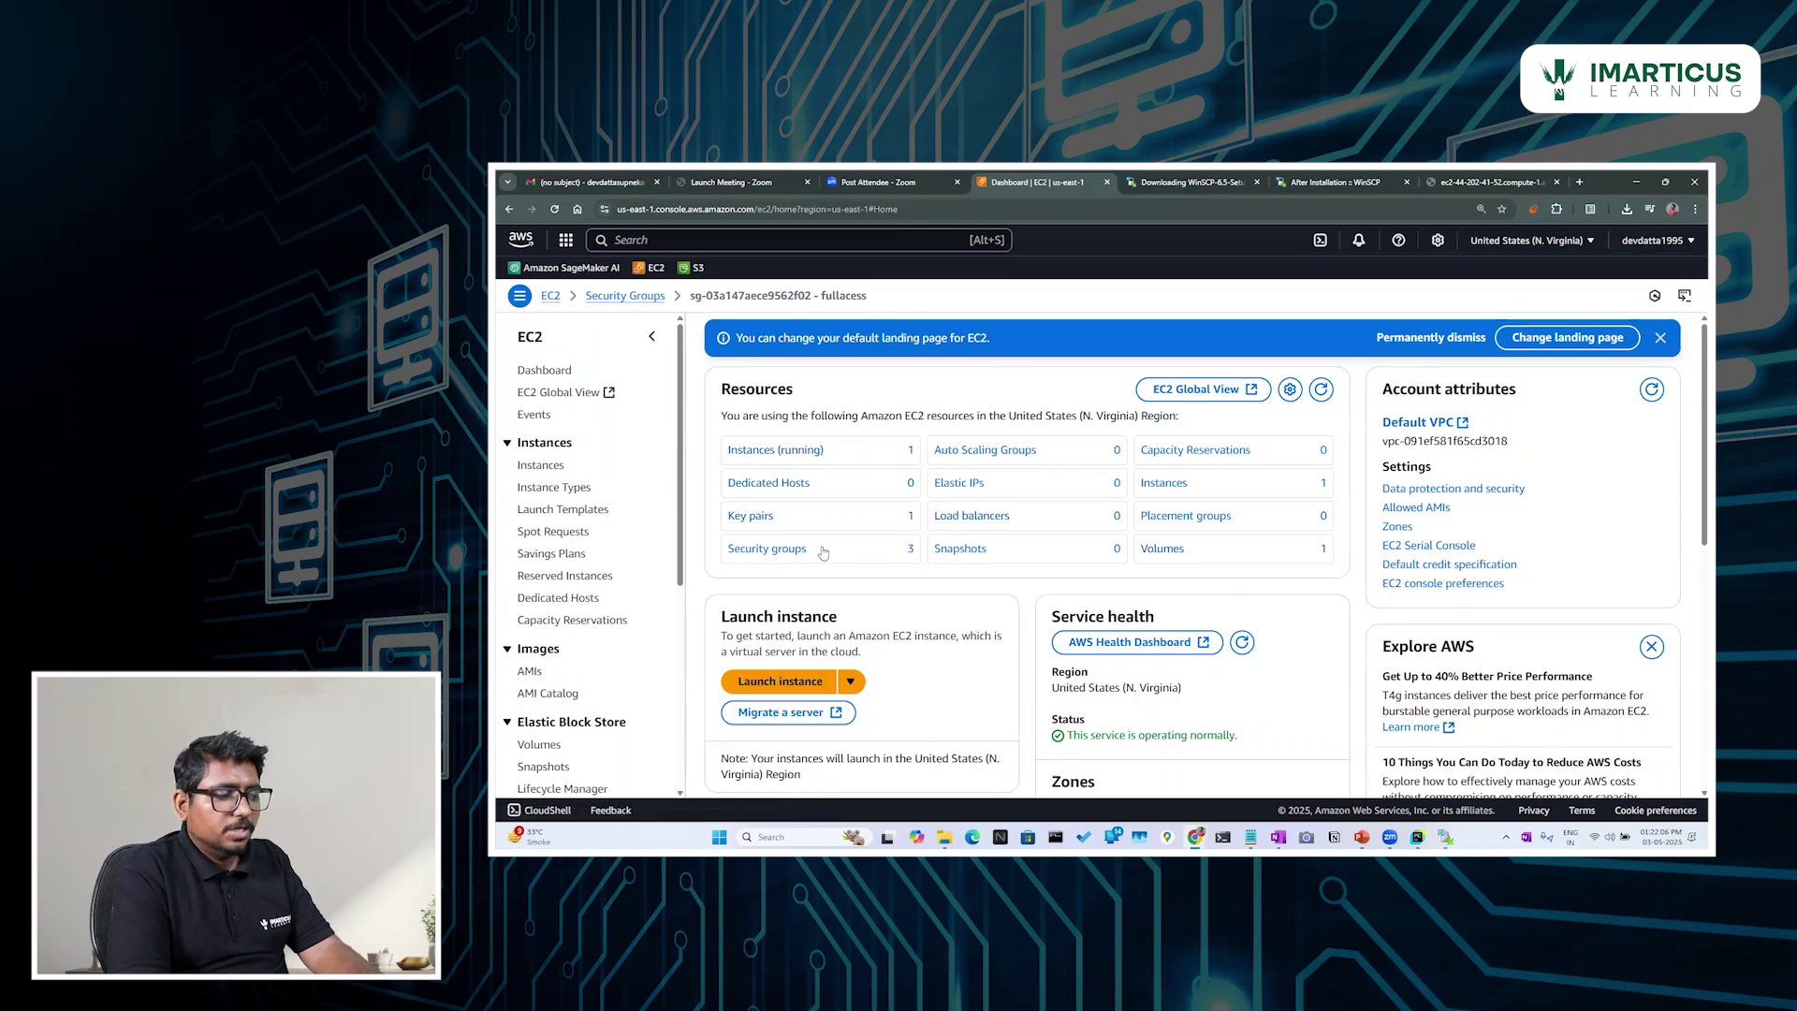
{"action": "left_click", "coordinate": [755, 451]}
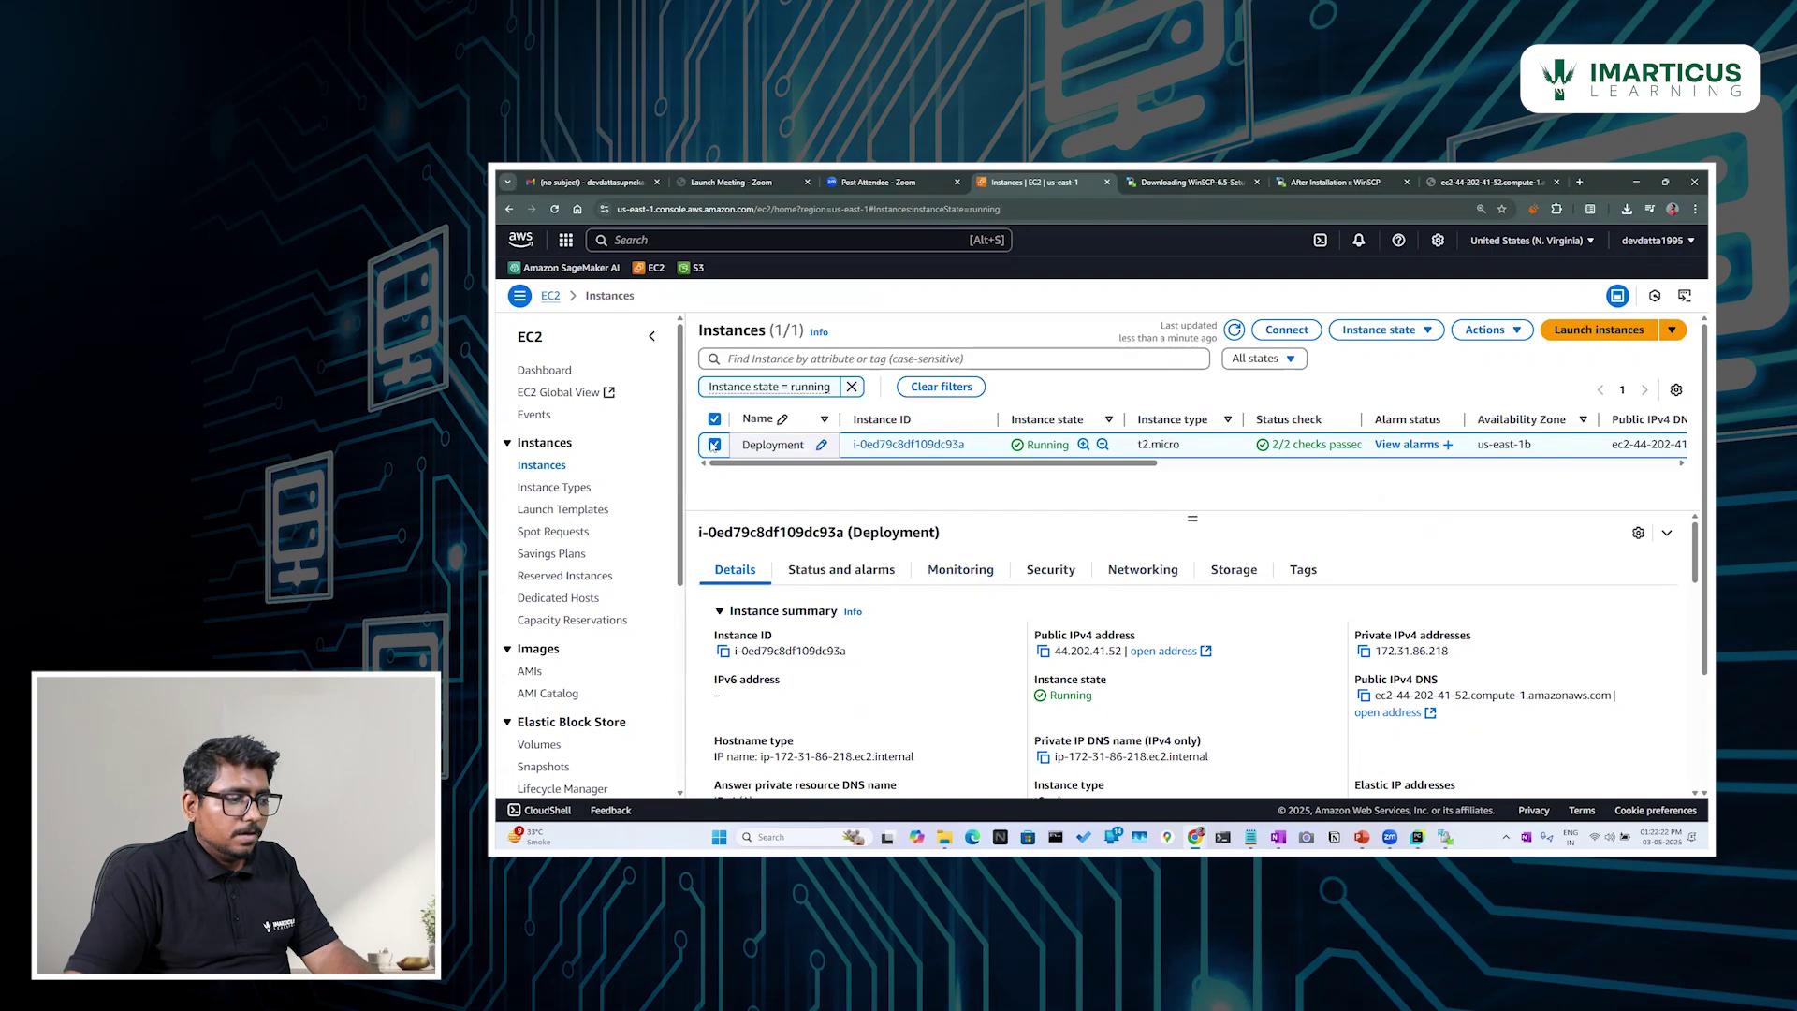
Step: Terminate the selected Deployment instance and refresh the list of running instances
{"action": "left_click", "coordinate": [714, 445]}
{"action": "left_click", "coordinate": [714, 444]}
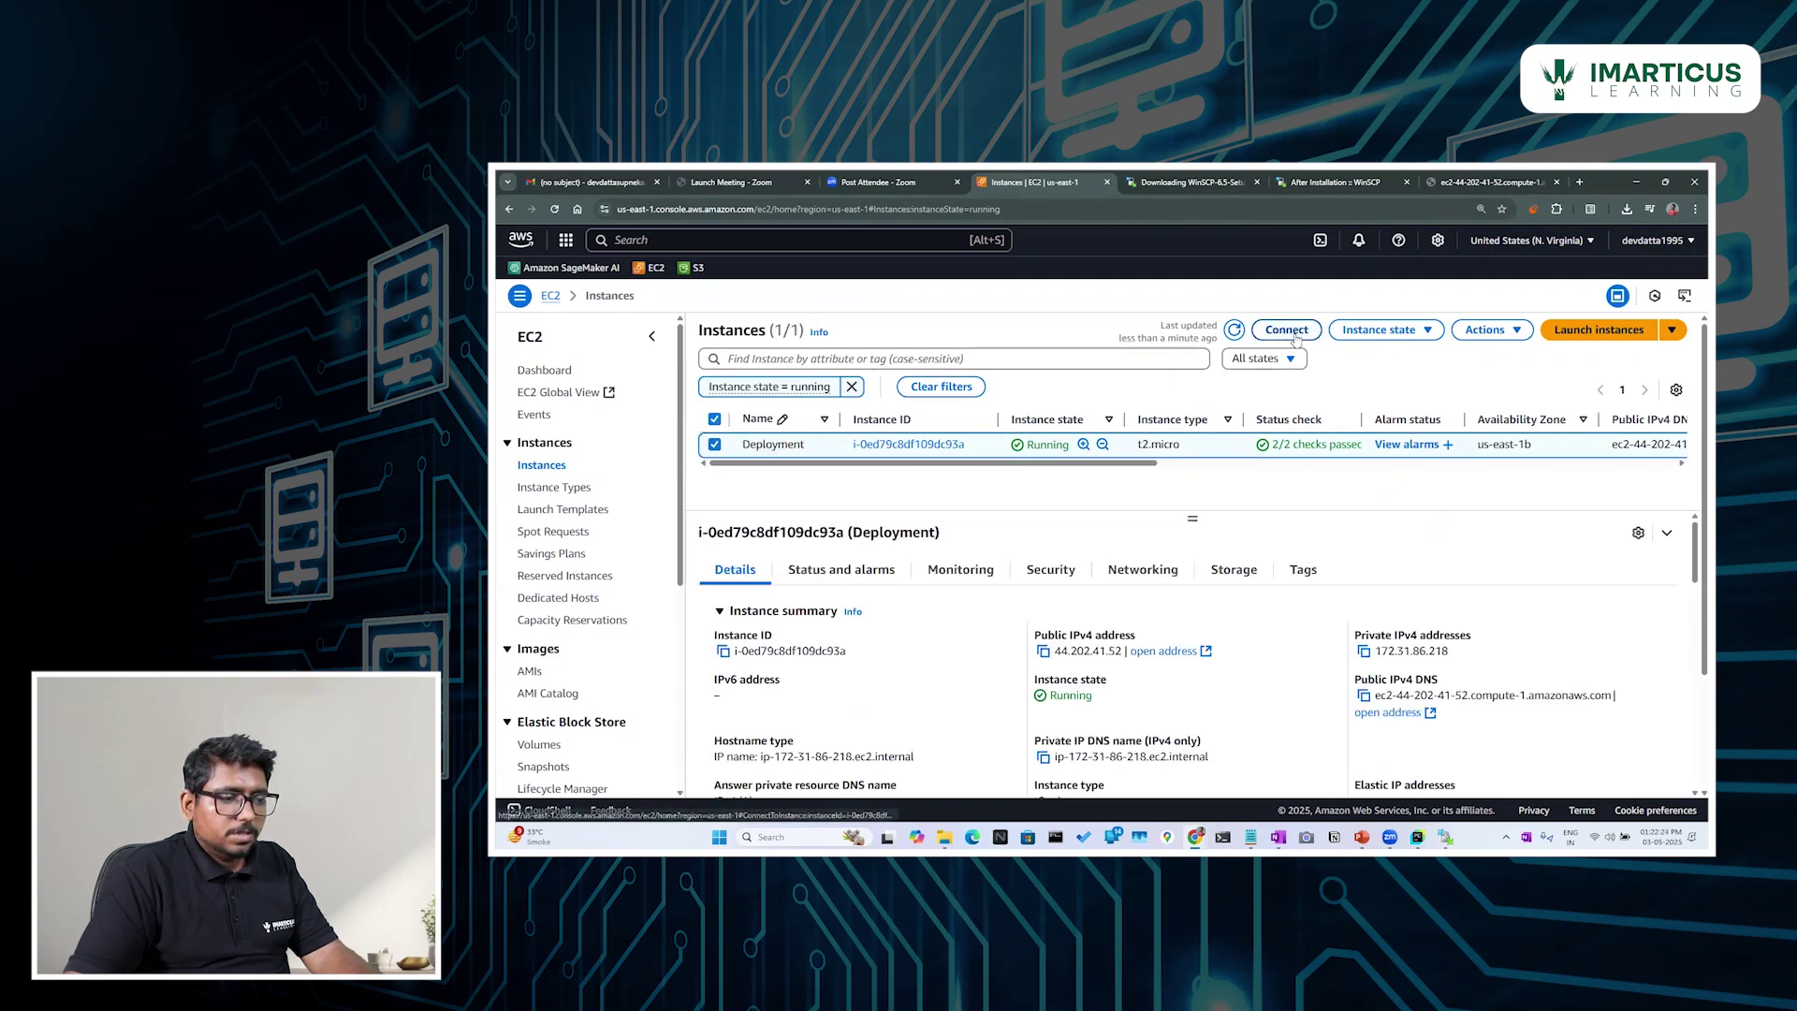
{"action": "left_click", "coordinate": [1429, 332]}
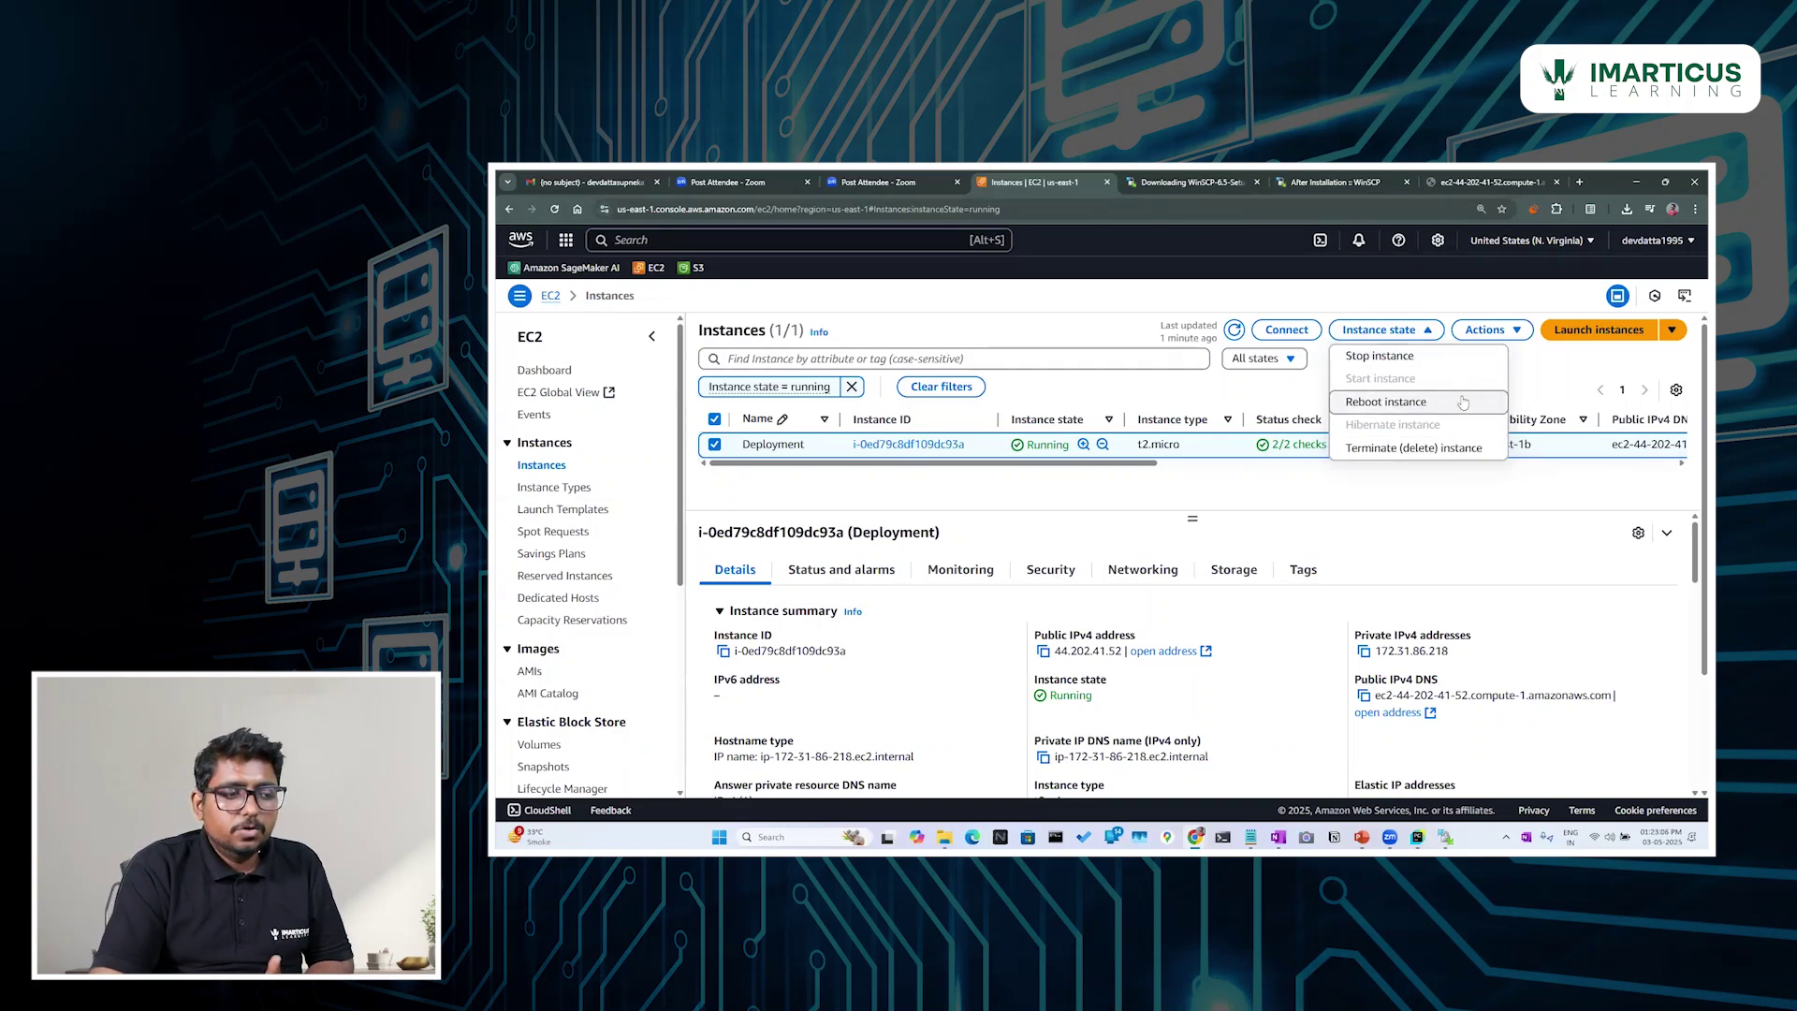
{"action": "left_click", "coordinate": [1438, 453]}
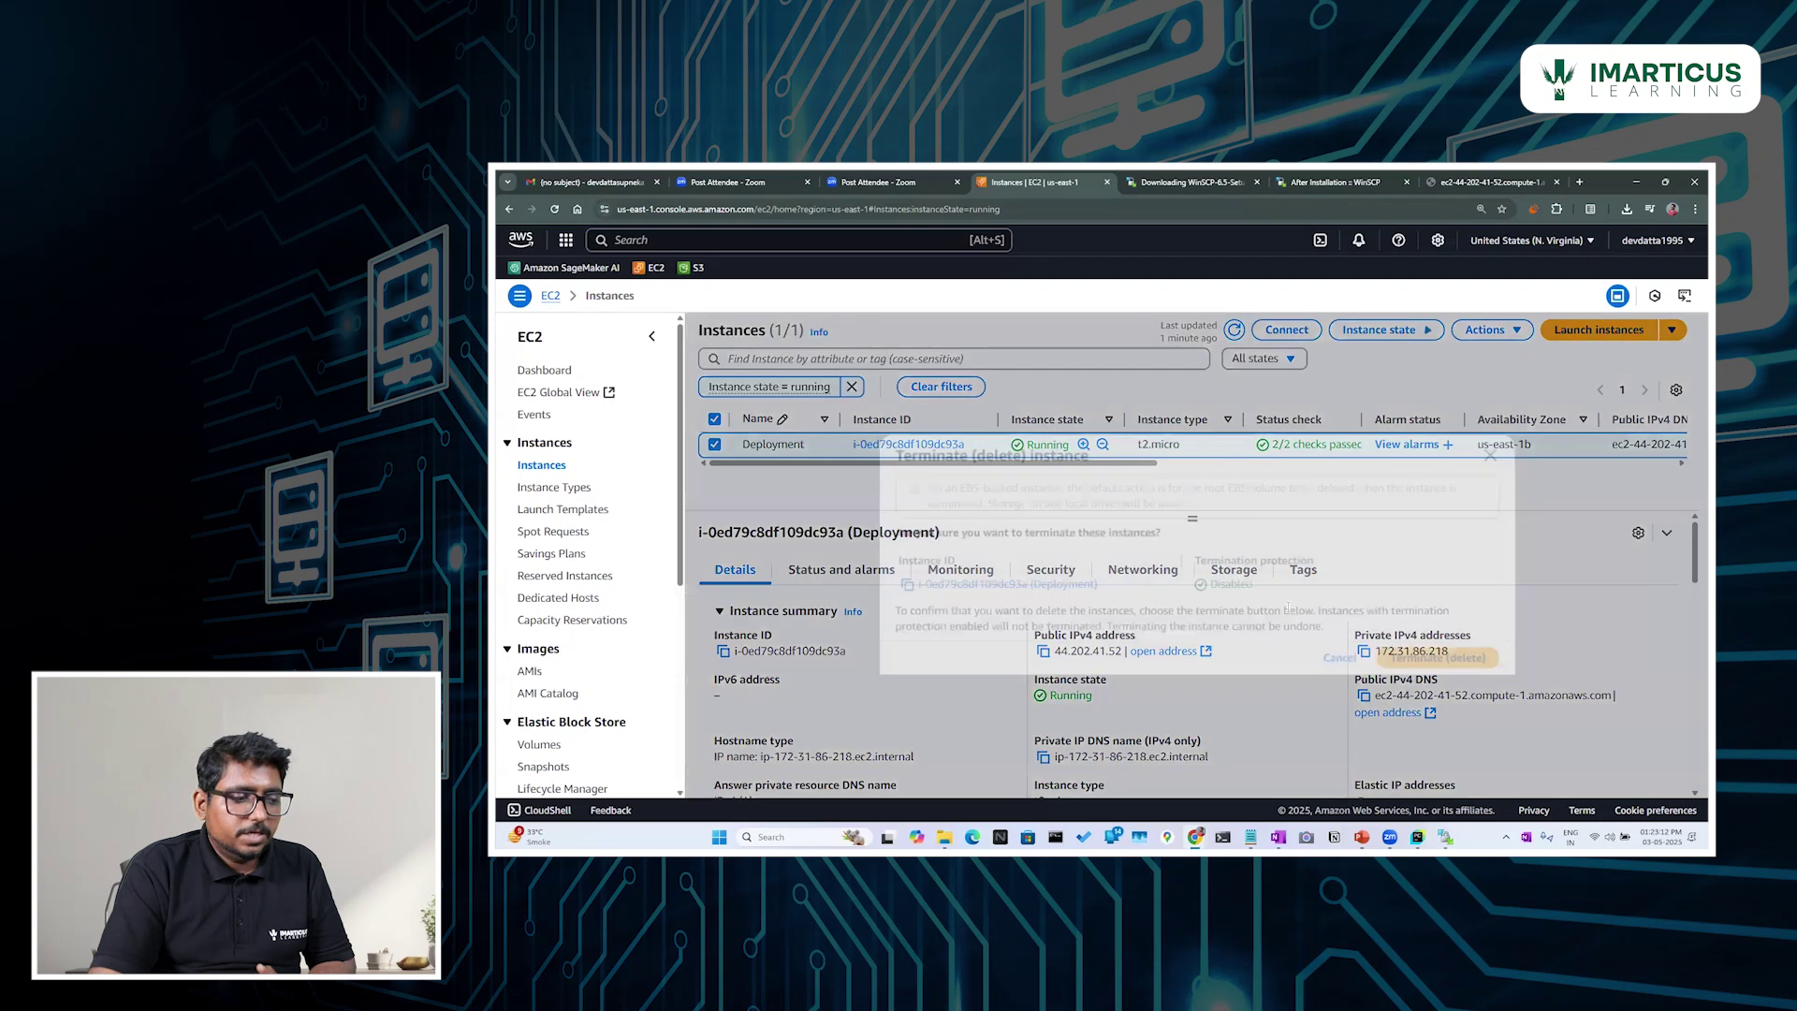
{"action": "left_click", "coordinate": [1421, 660]}
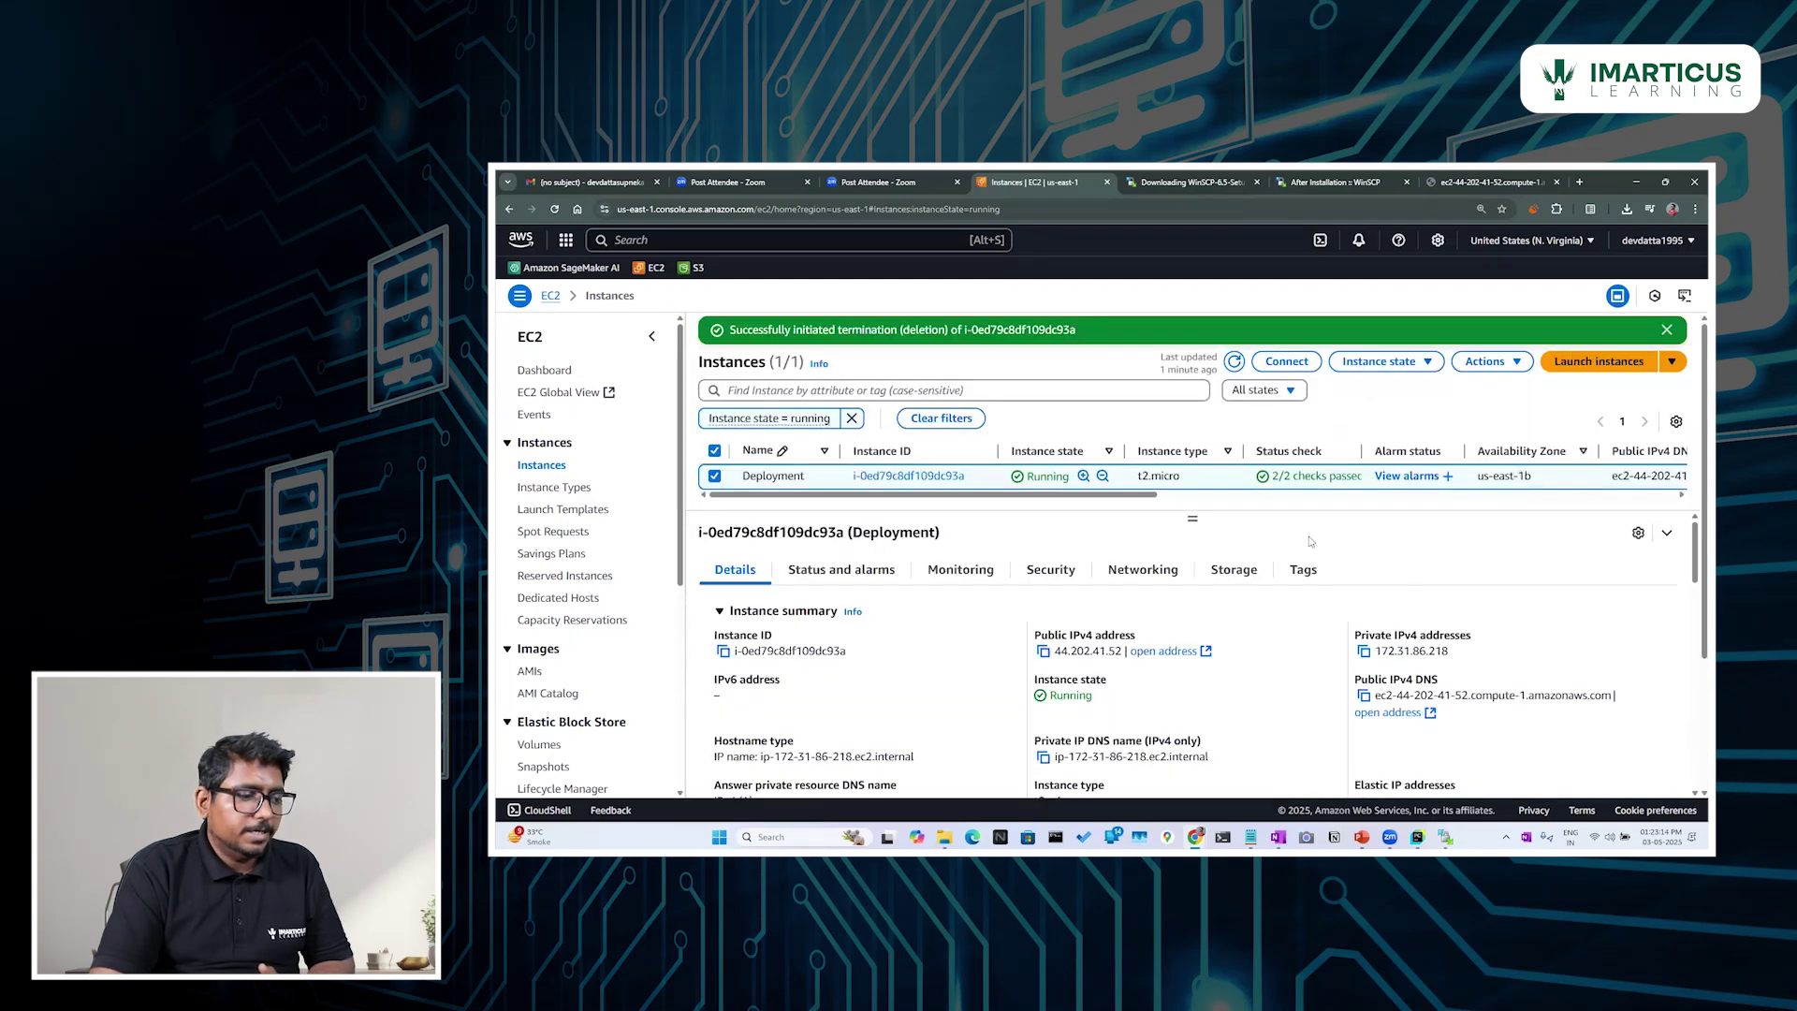
{"action": "left_click", "coordinate": [1235, 363]}
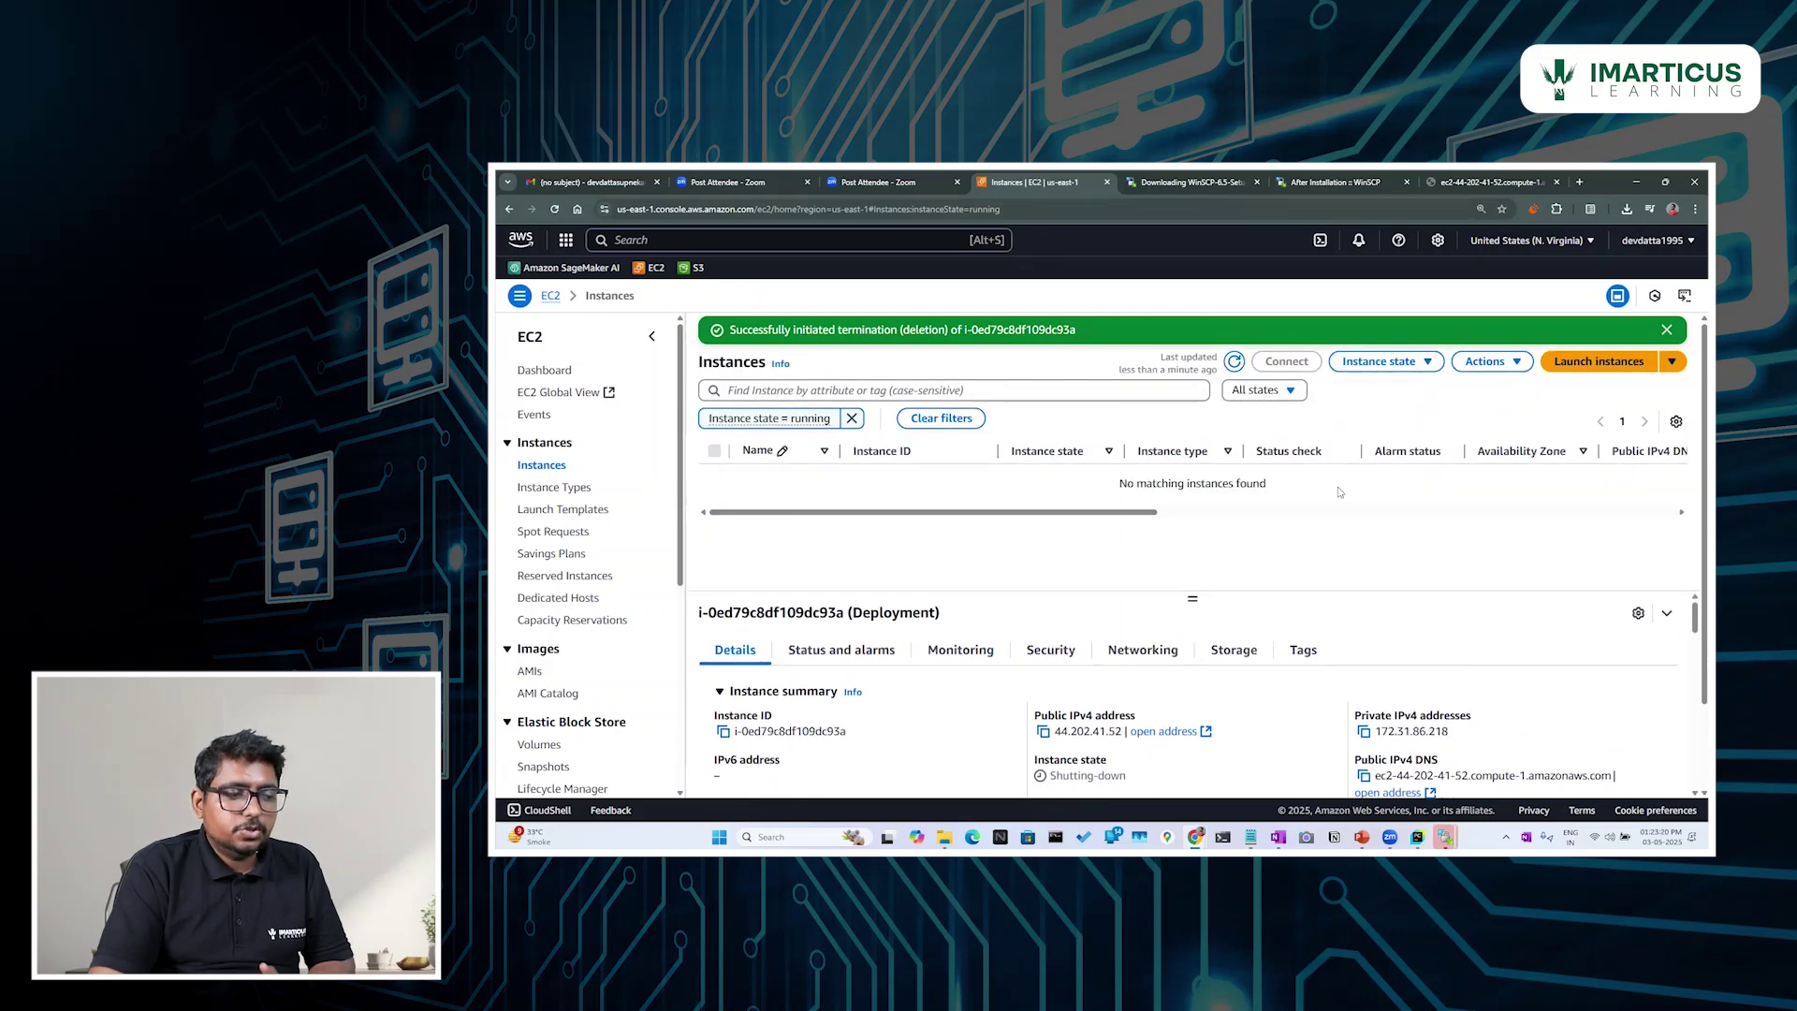
Step: Refresh the EC2 dashboard's resources and check the Deployment instance's state in the full instances list, widening the Instance state column
{"action": "left_click", "coordinate": [553, 304]}
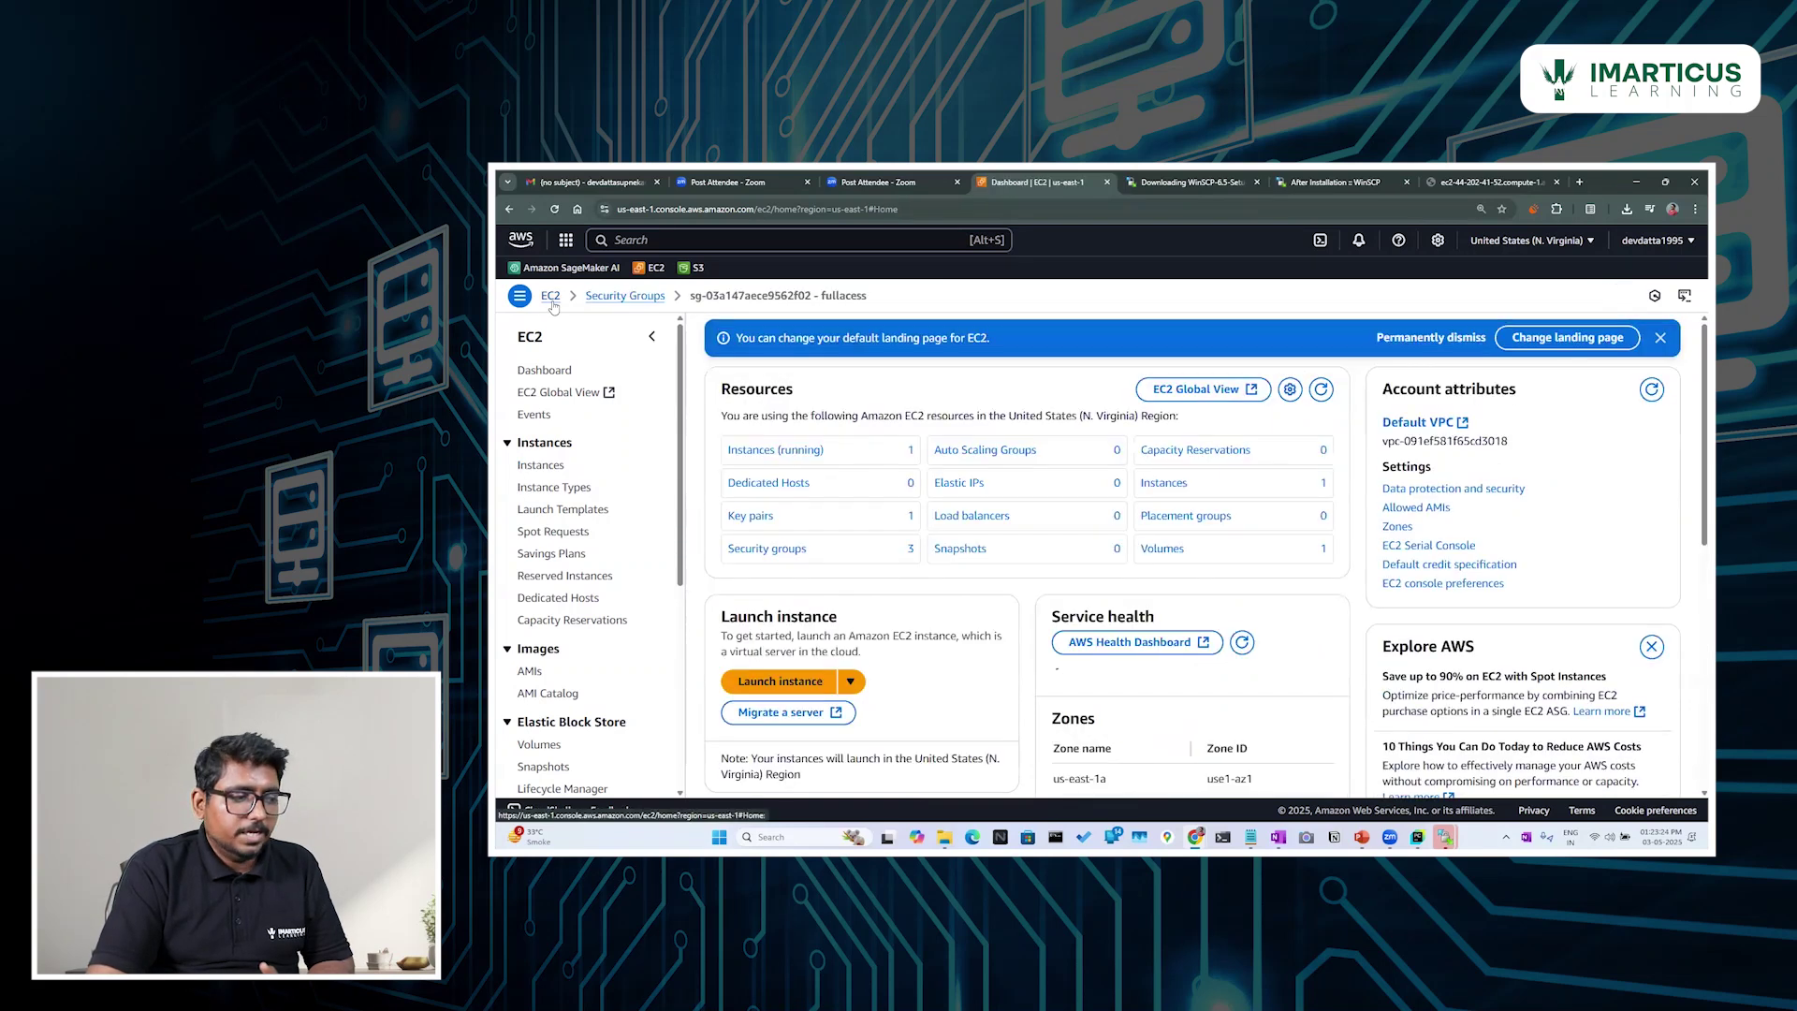
{"action": "left_click", "coordinate": [1321, 389]}
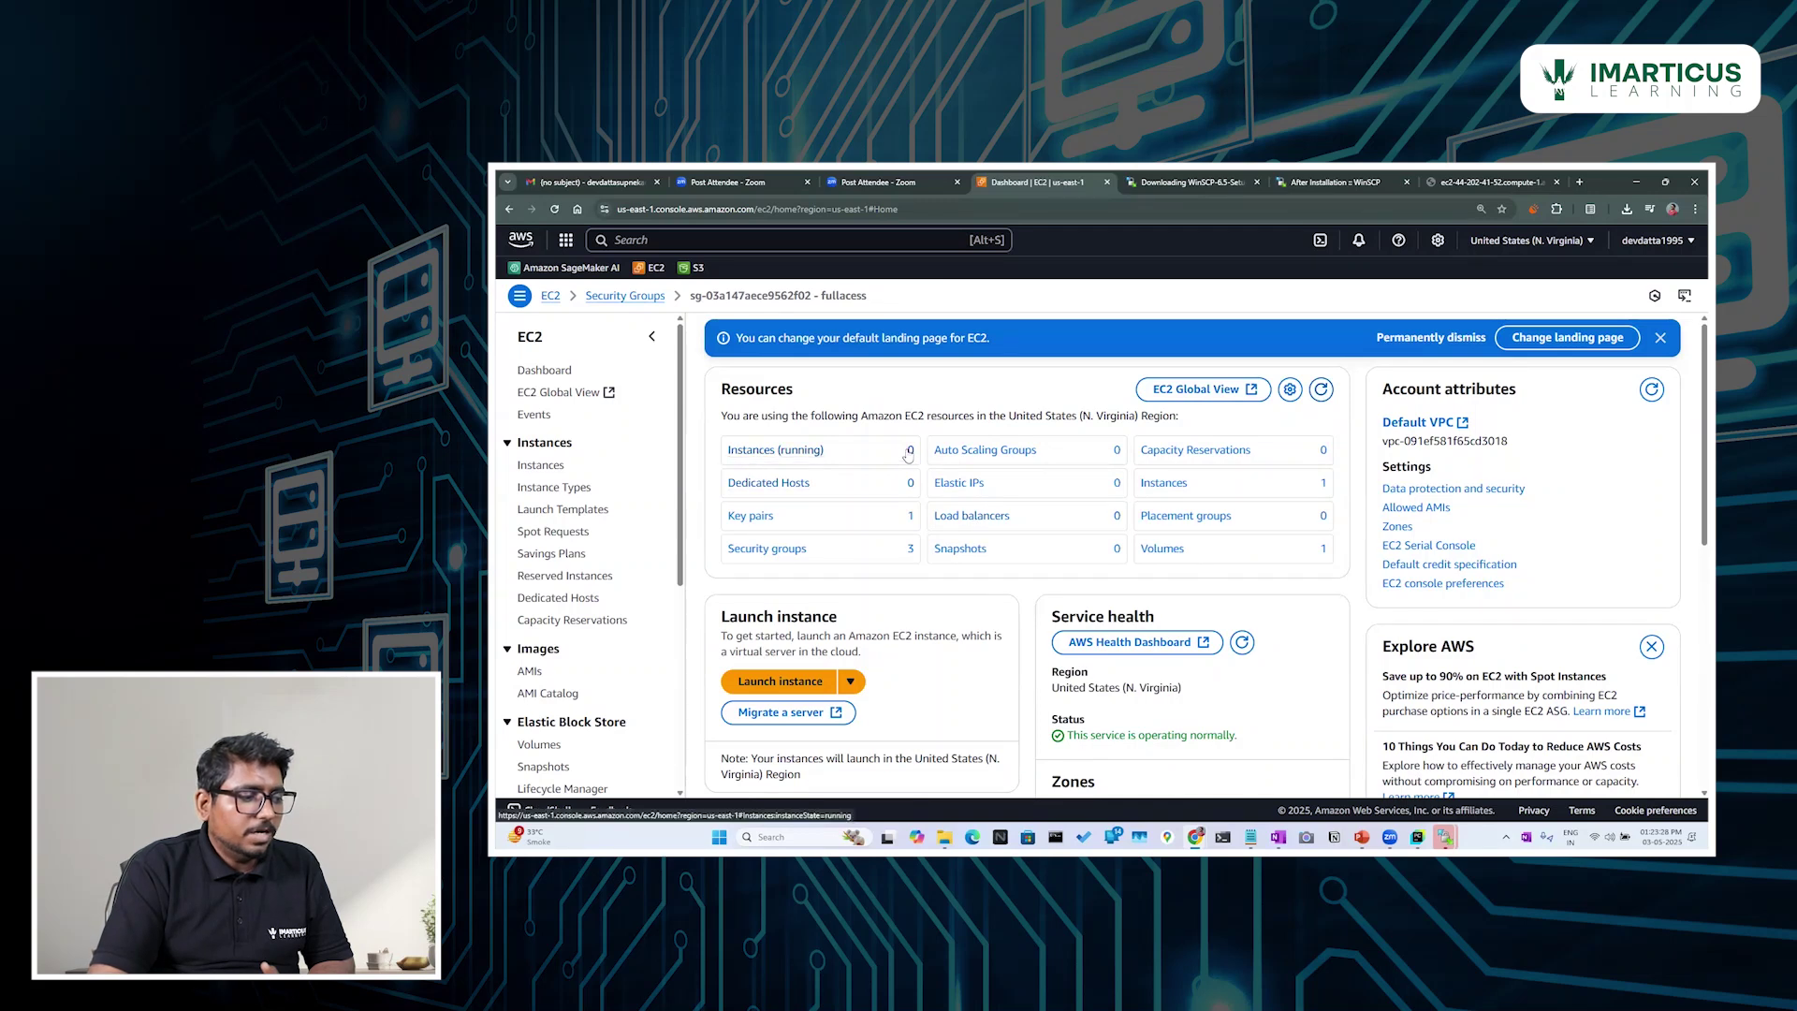
{"action": "left_click", "coordinate": [1177, 495]}
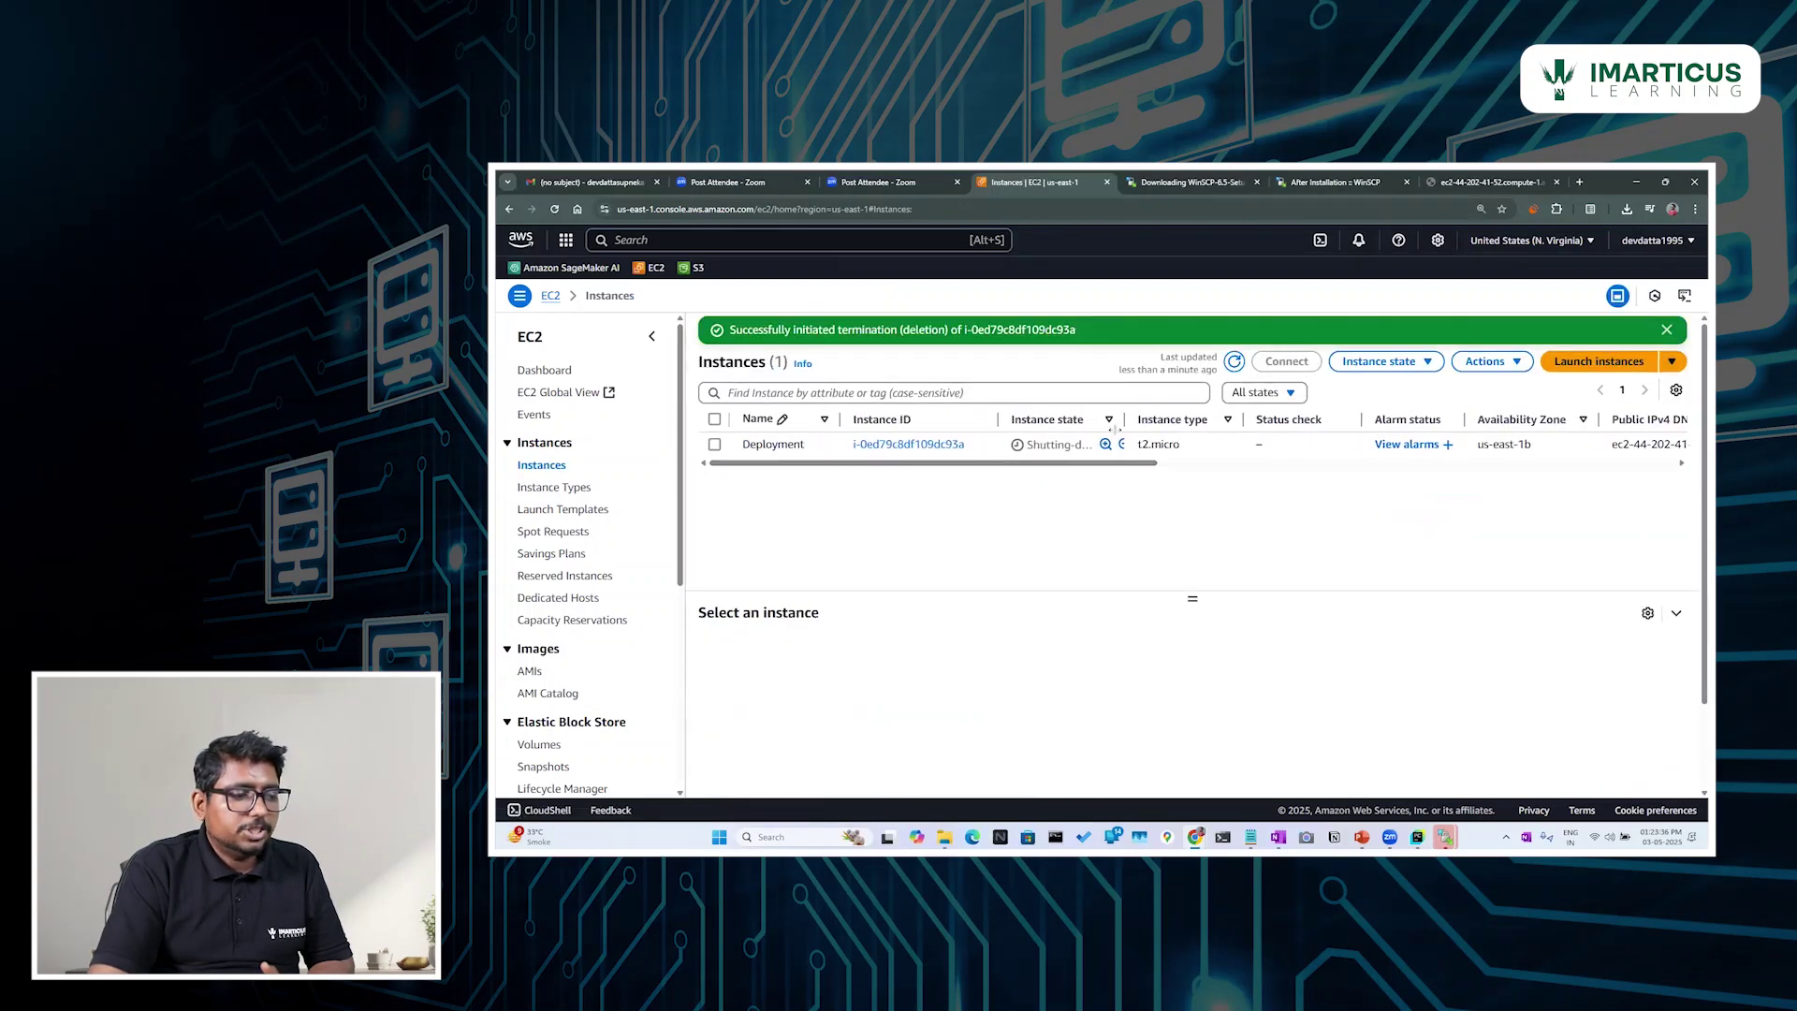
{"action": "left_click_drag", "start_coordinate": [1113, 428], "coordinate": [1213, 428]}
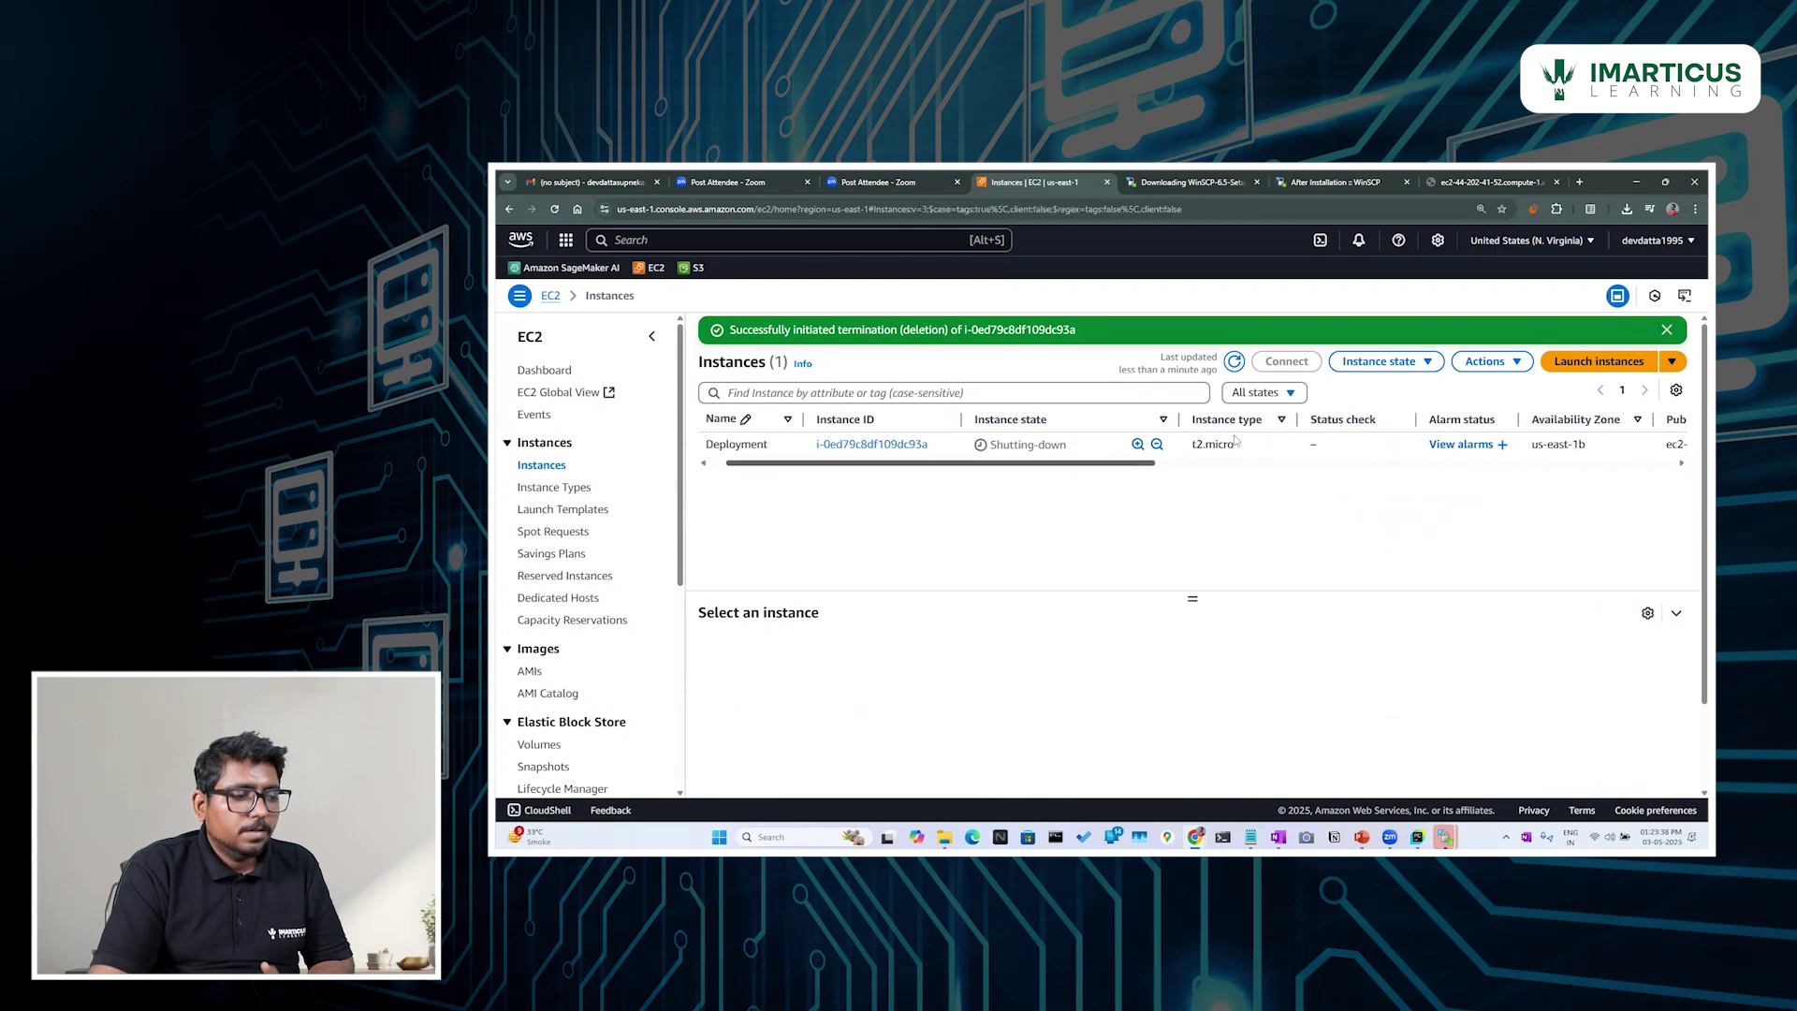
{"action": "left_click", "coordinate": [1230, 364]}
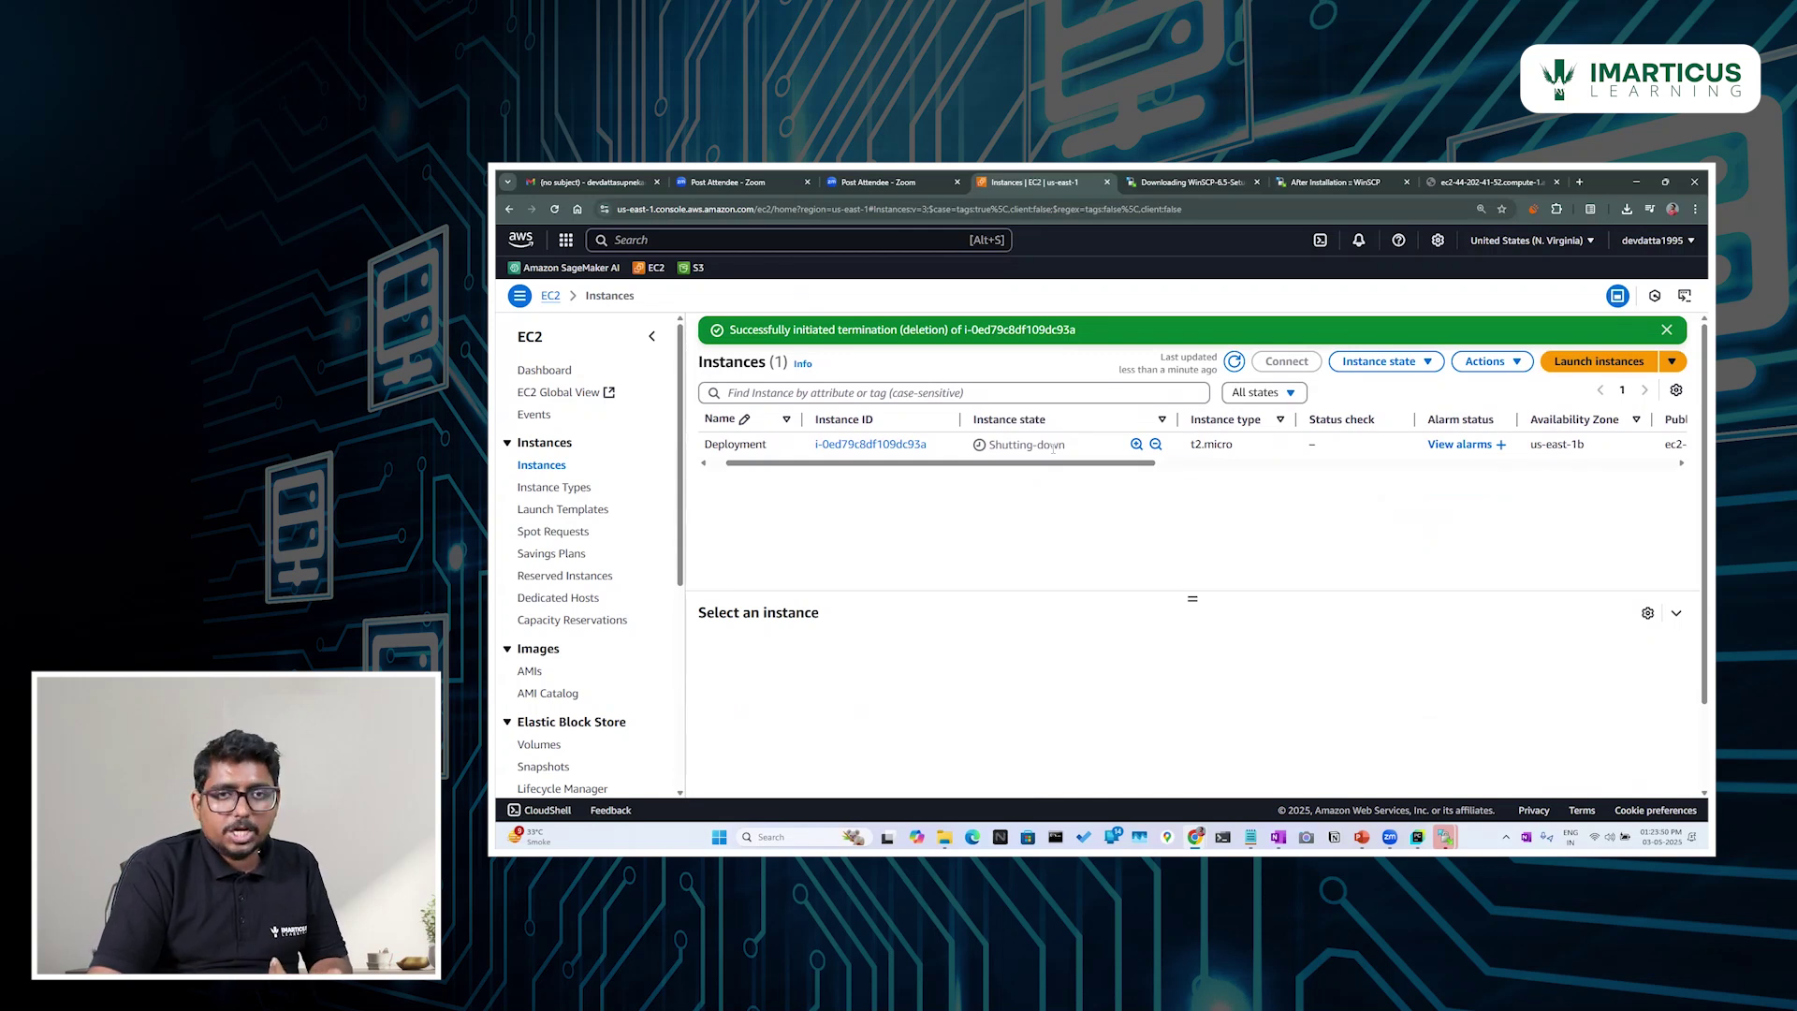
Step: Refresh the EC2 dashboard's resources, delete the Cloud key pair using the confirmation text Delete, and refresh the key pairs list
{"action": "left_click", "coordinate": [551, 297]}
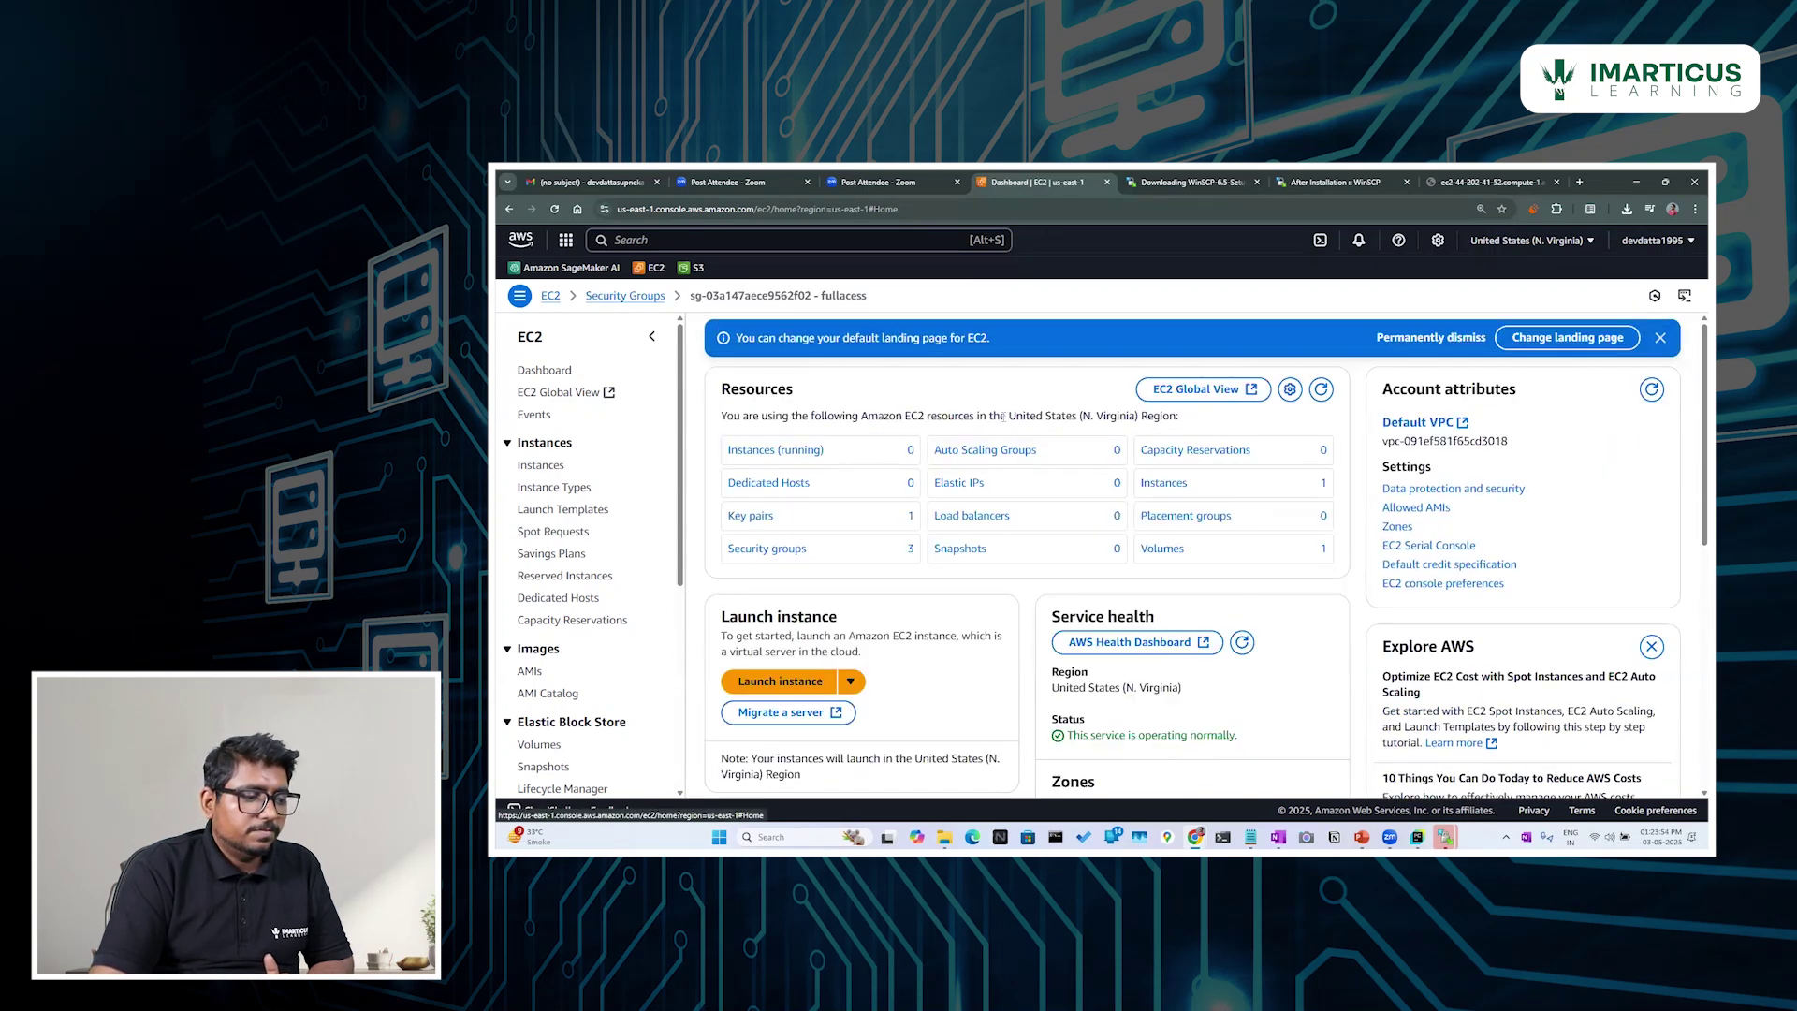
{"action": "left_click", "coordinate": [1320, 390]}
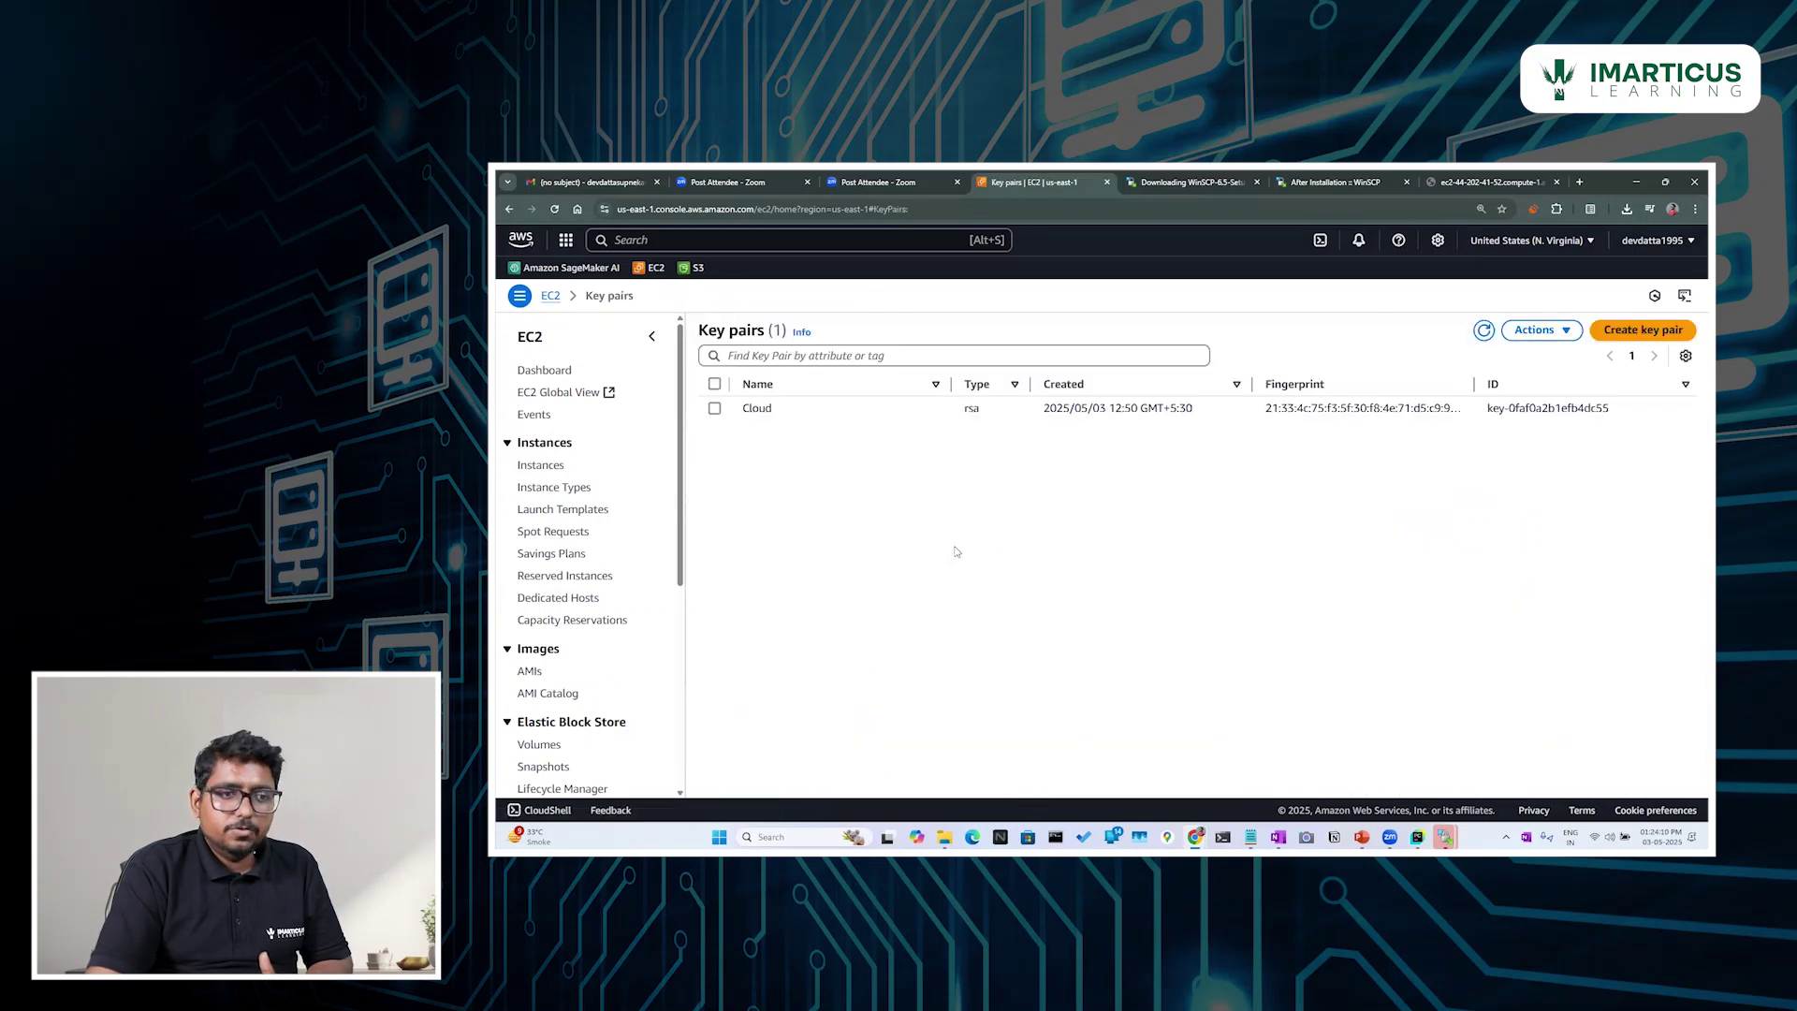
{"action": "left_click", "coordinate": [715, 408]}
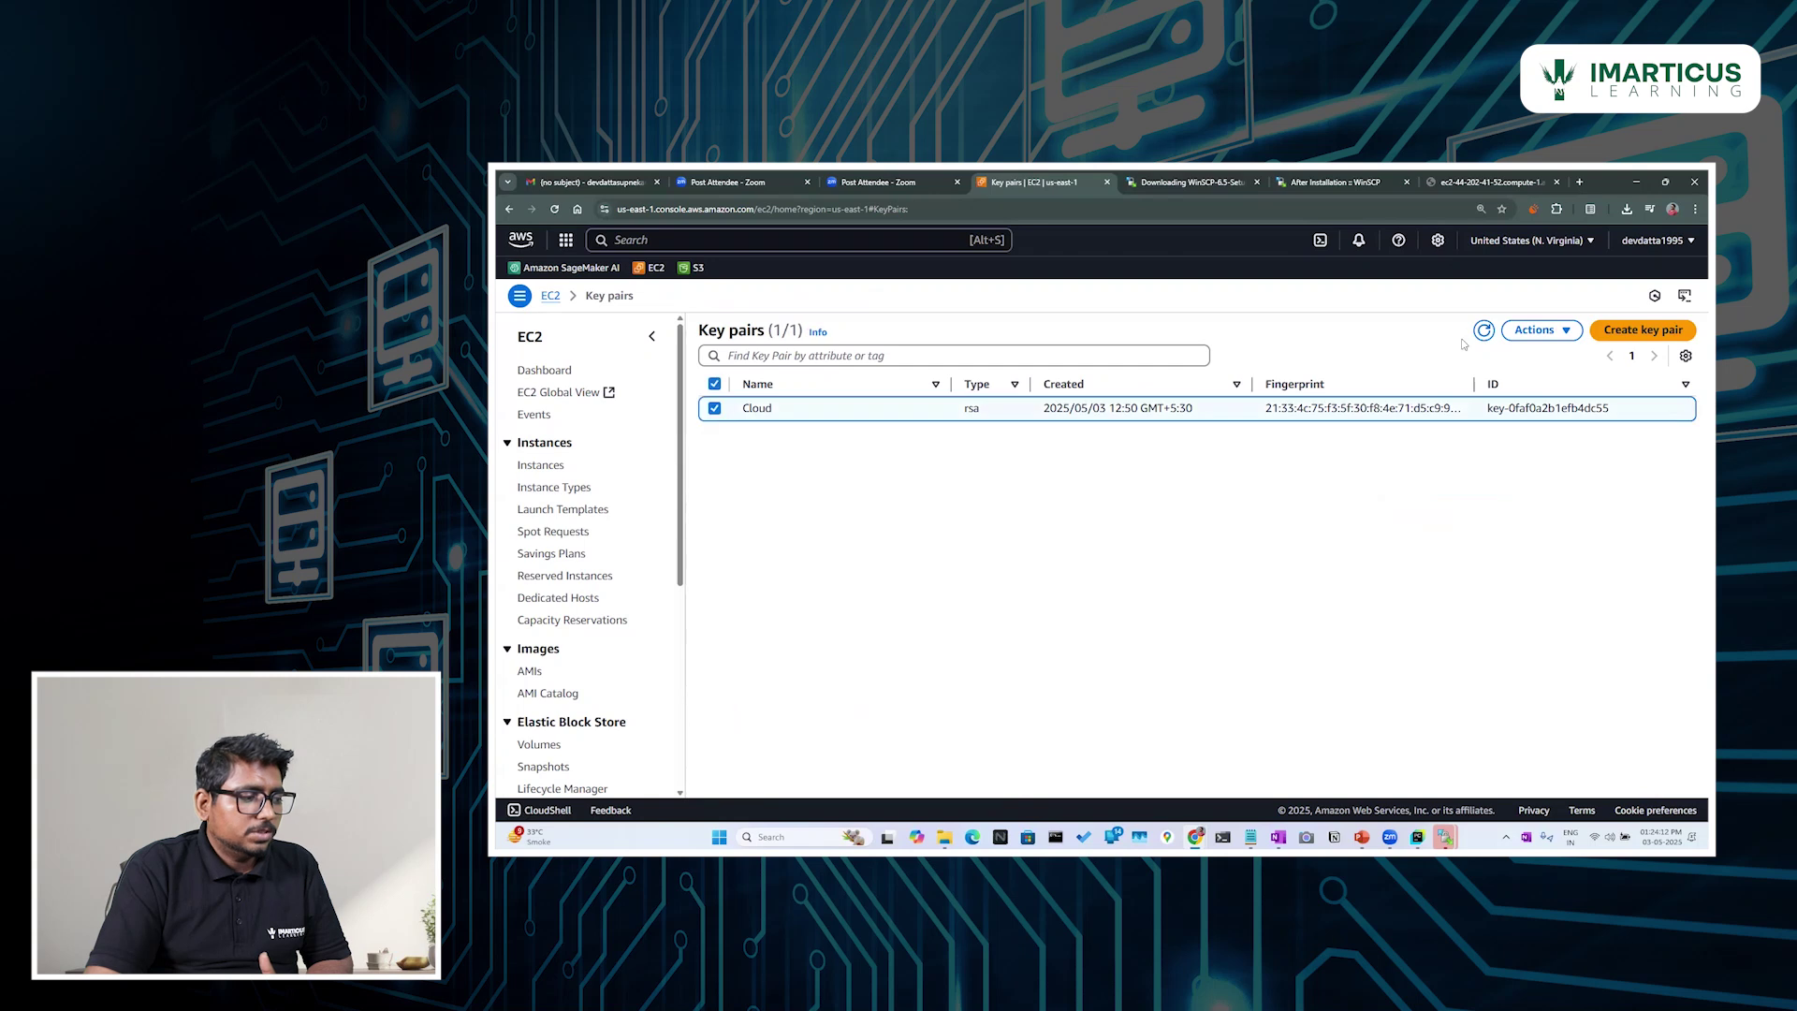
{"action": "left_click", "coordinate": [1535, 330]}
{"action": "left_click", "coordinate": [1568, 380]}
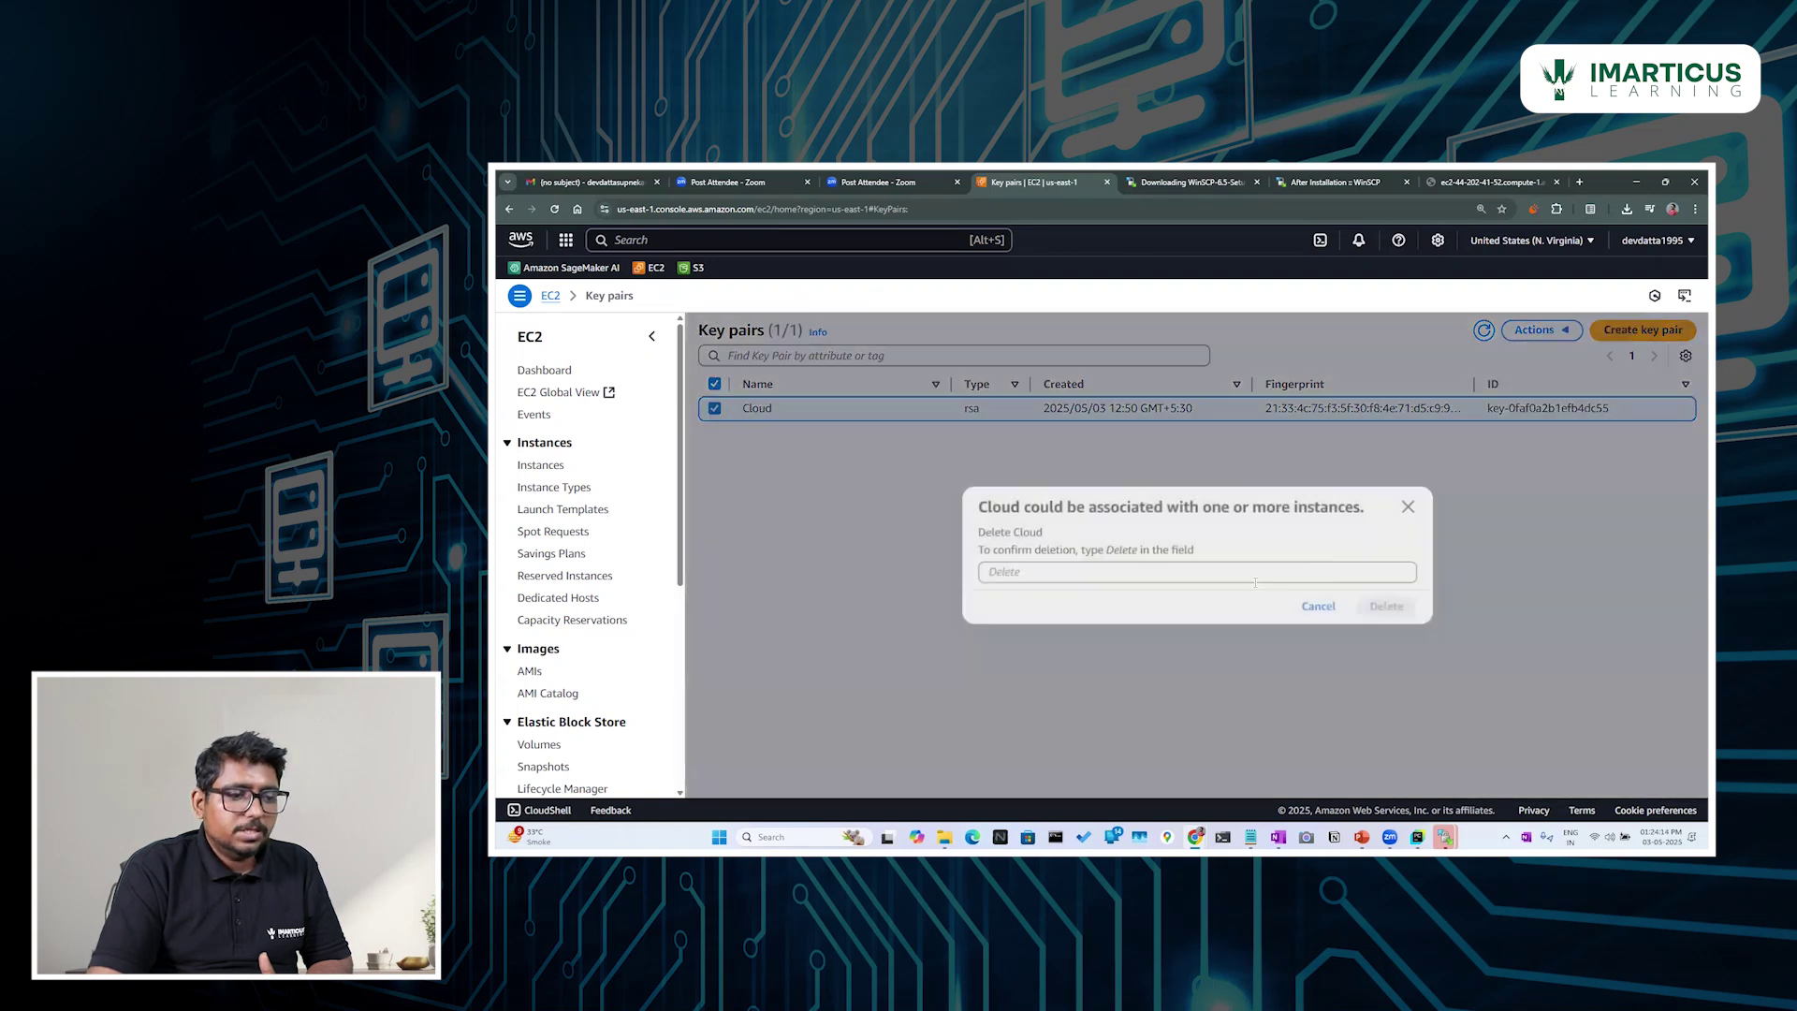
{"action": "left_click", "coordinate": [1240, 573]}
{"action": "key", "text": "Caps_Lock"}
{"action": "type", "text": "D"}
{"action": "key", "text": "Caps_Lock"}
{"action": "type", "text": "elete"}
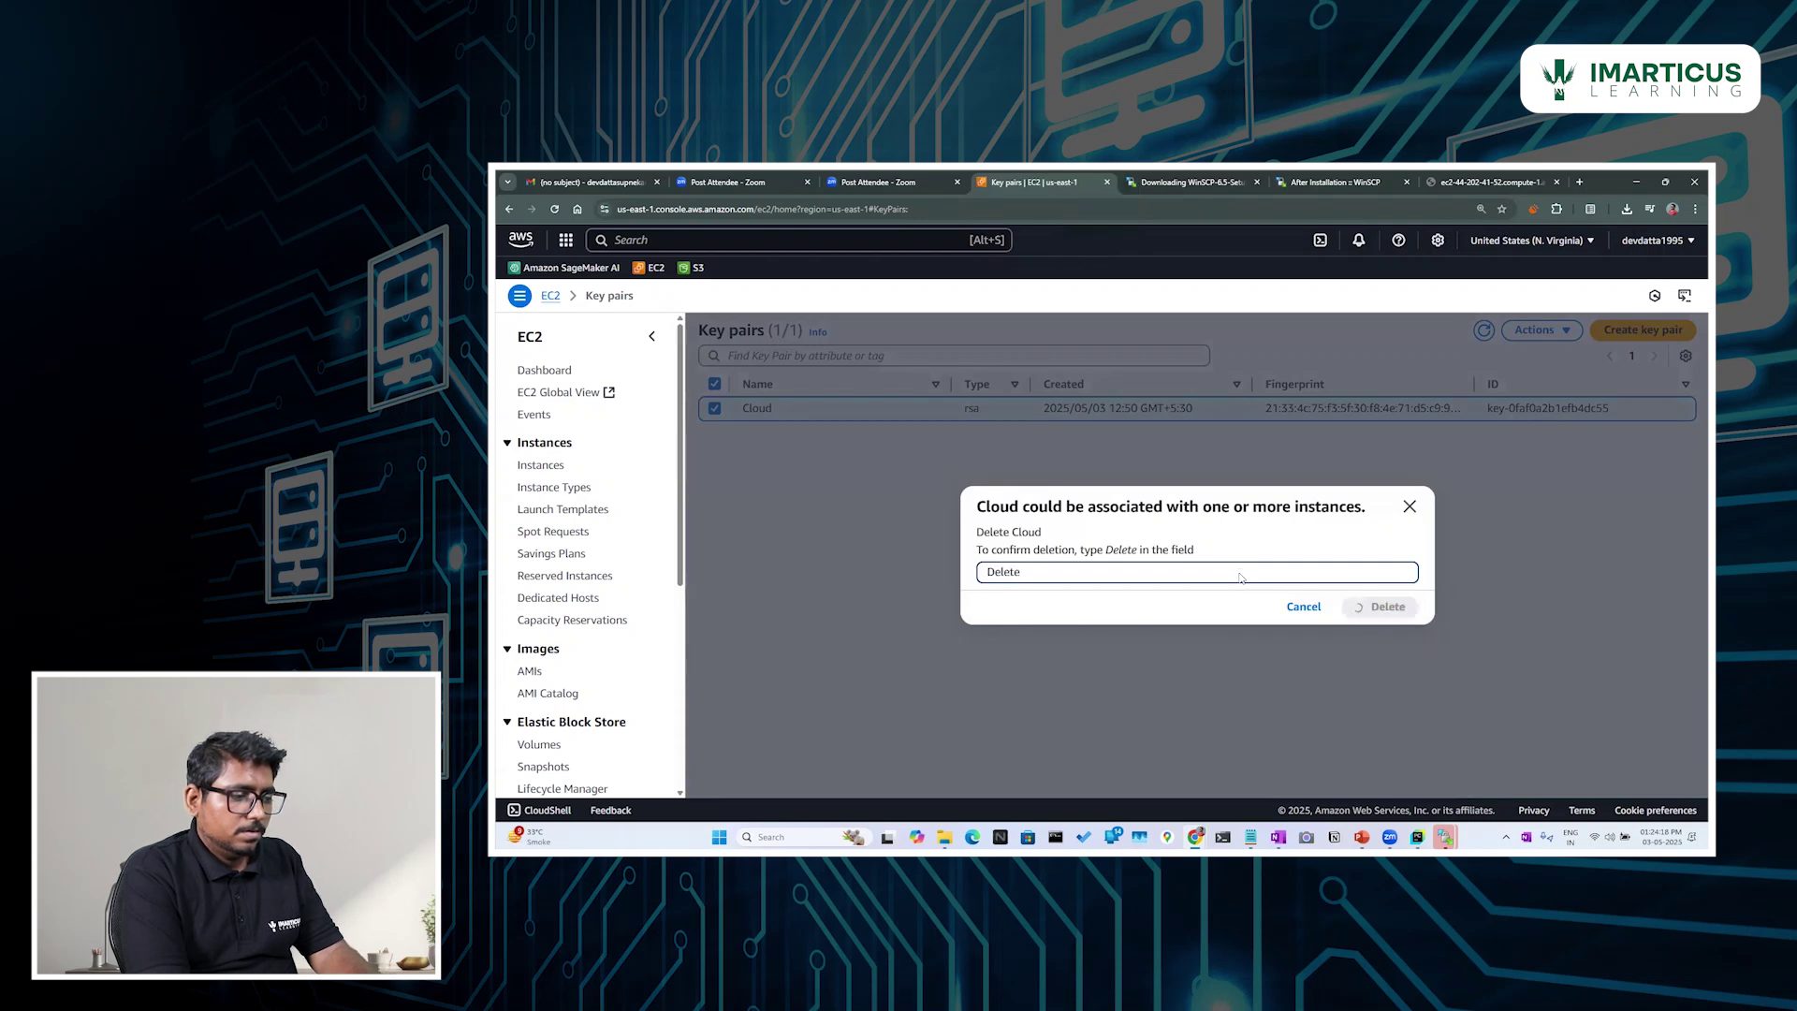
{"action": "left_click", "coordinate": [1388, 606]}
{"action": "left_click", "coordinate": [1483, 362]}
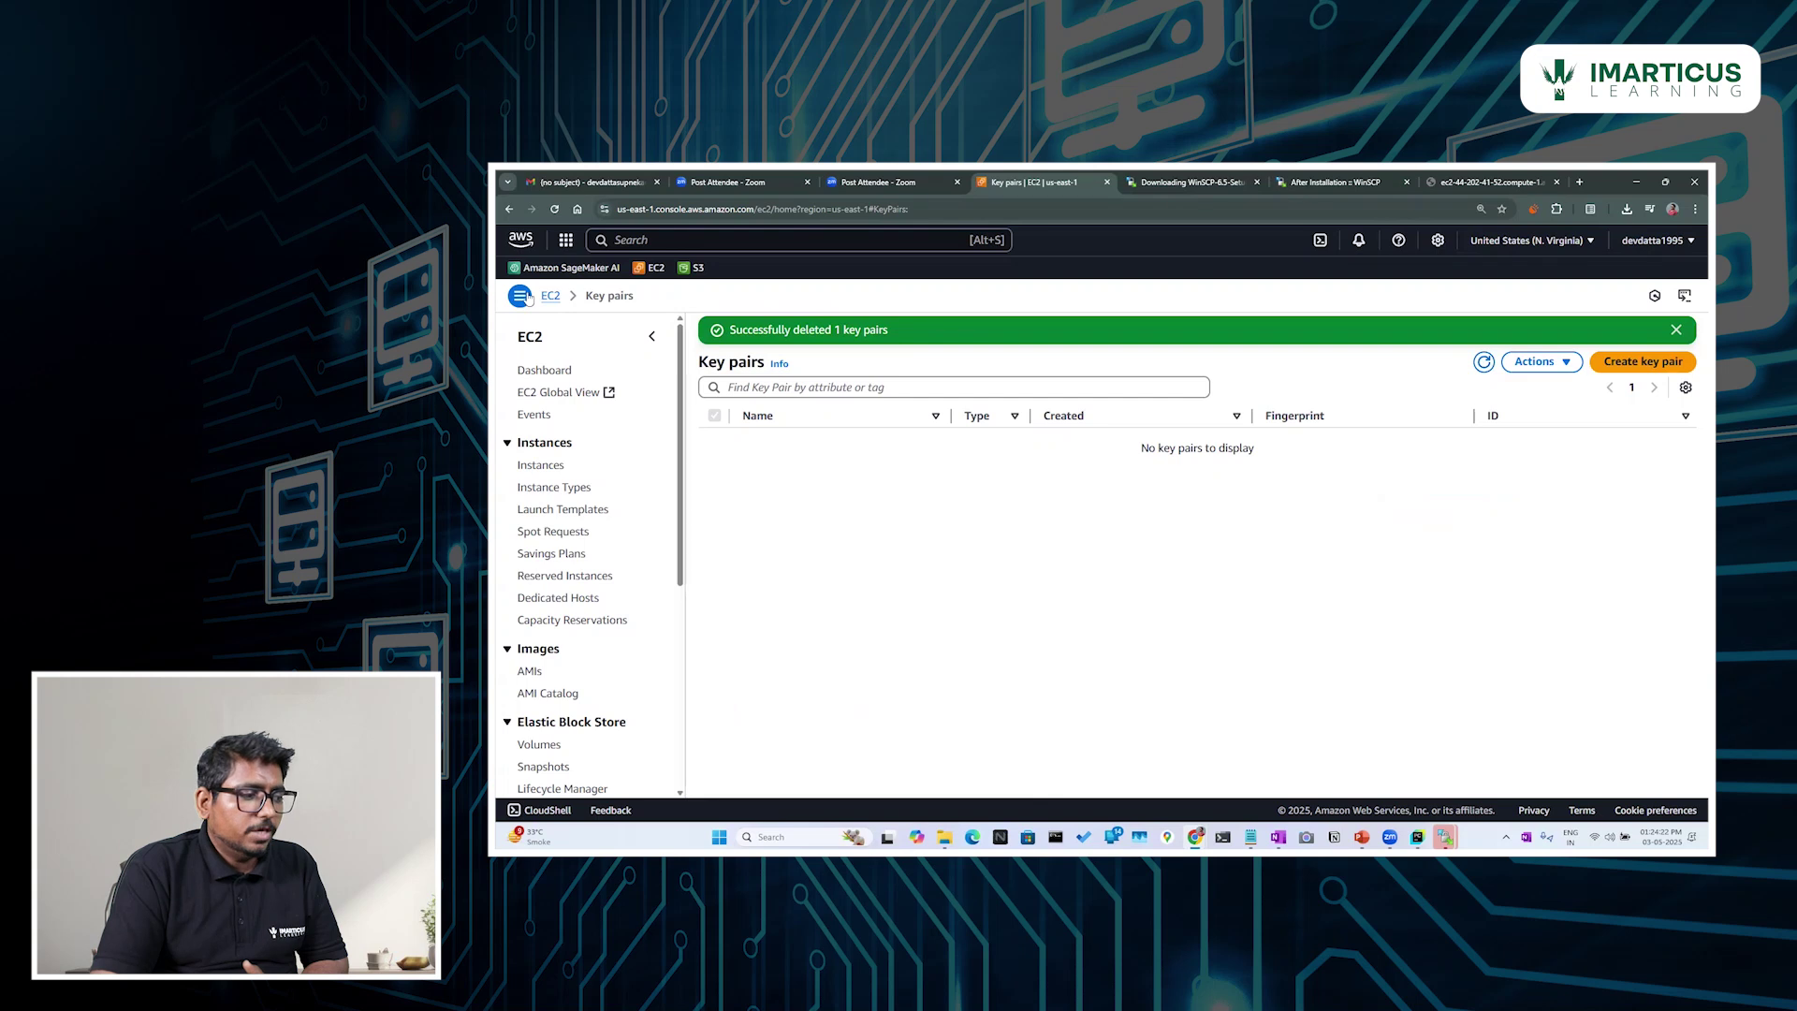
Step: Open the security groups list from the EC2 dashboard and look at the default and fullacess groups
{"action": "left_click", "coordinate": [551, 295]}
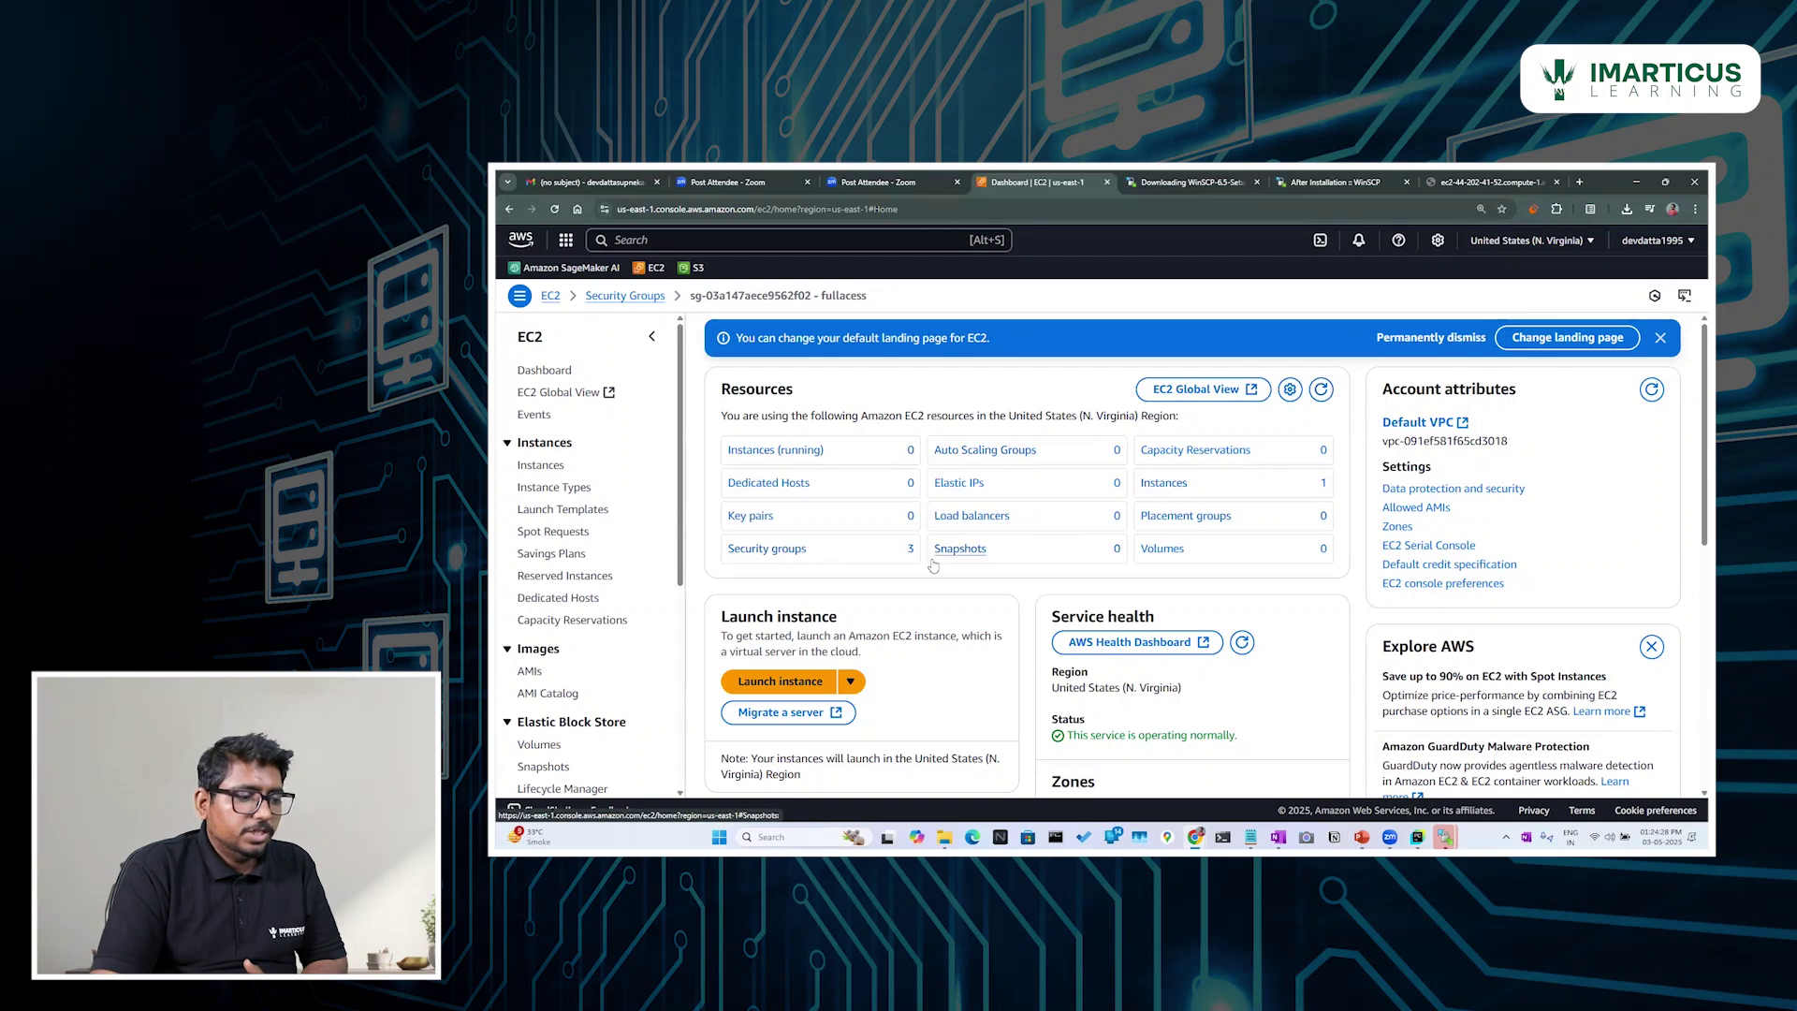
{"action": "left_click", "coordinate": [770, 549]}
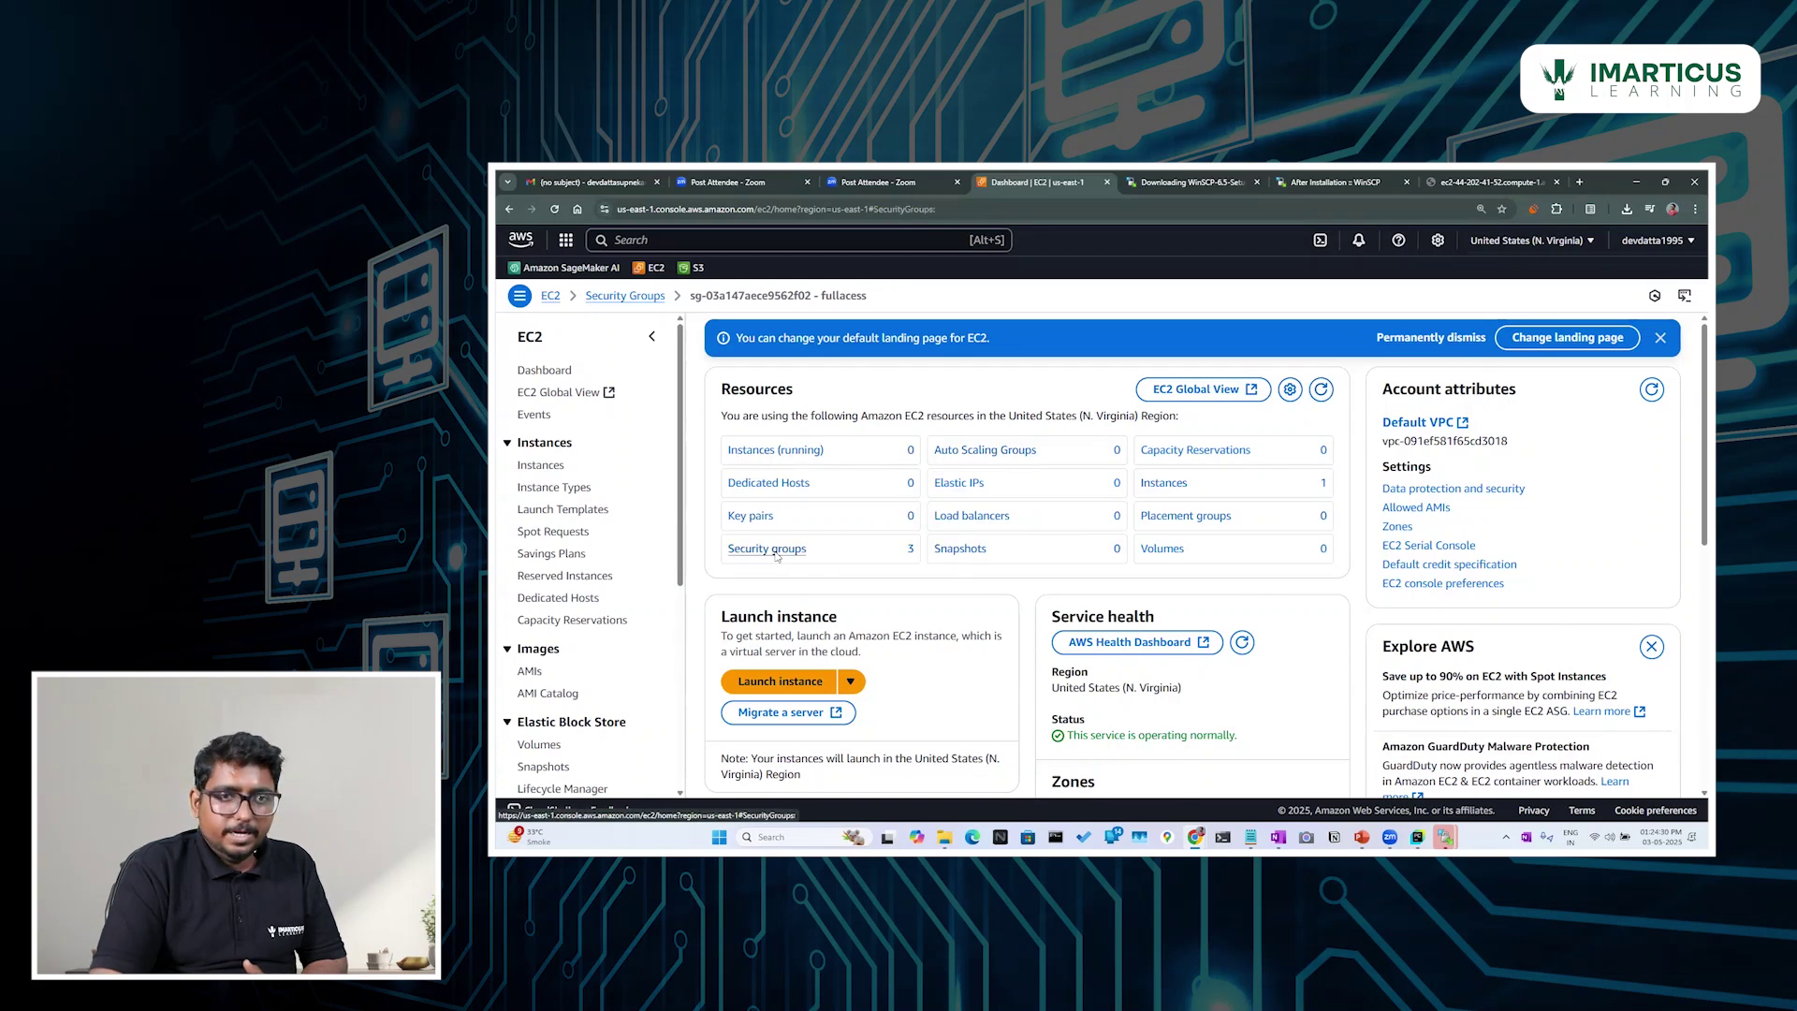
{"action": "double_click", "coordinate": [1146, 508]}
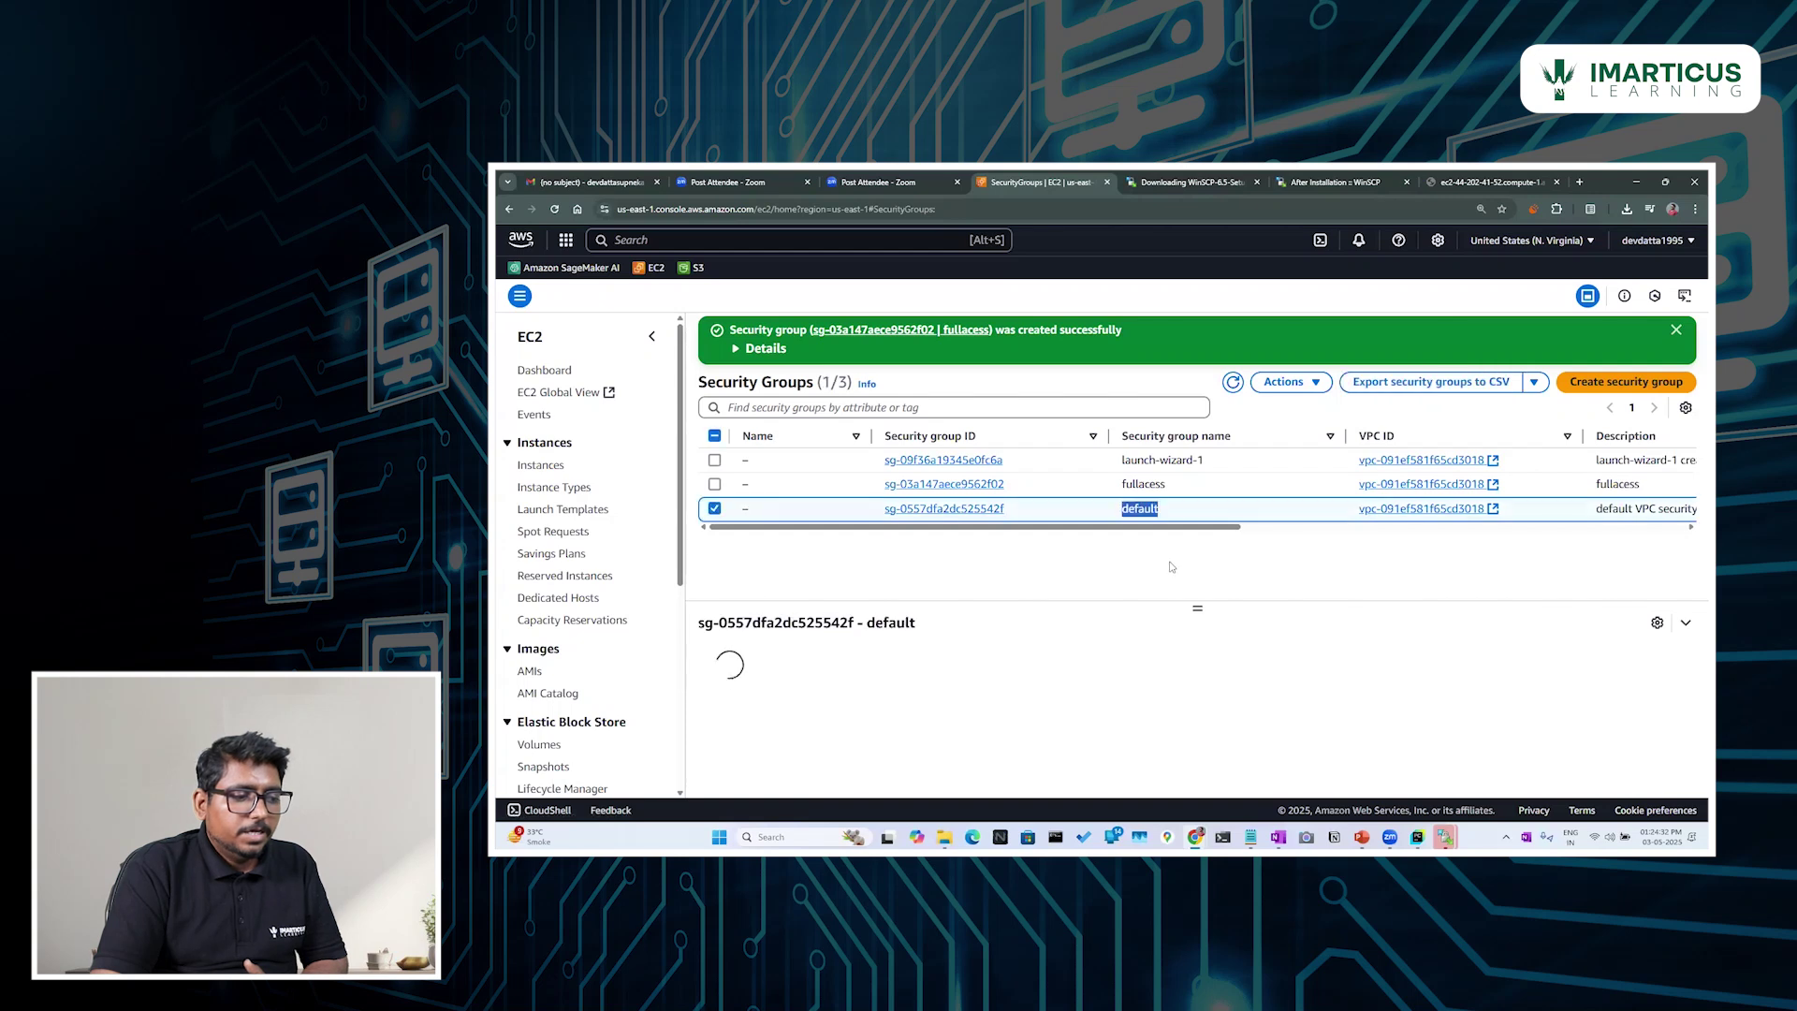
{"action": "double_click", "coordinate": [1143, 484]}
Step: Delete the launch-wizard-1 and fullacess security groups using the confirmation text delete, and refresh the security groups list
{"action": "left_click_drag", "start_coordinate": [1130, 460], "coordinate": [1203, 459]}
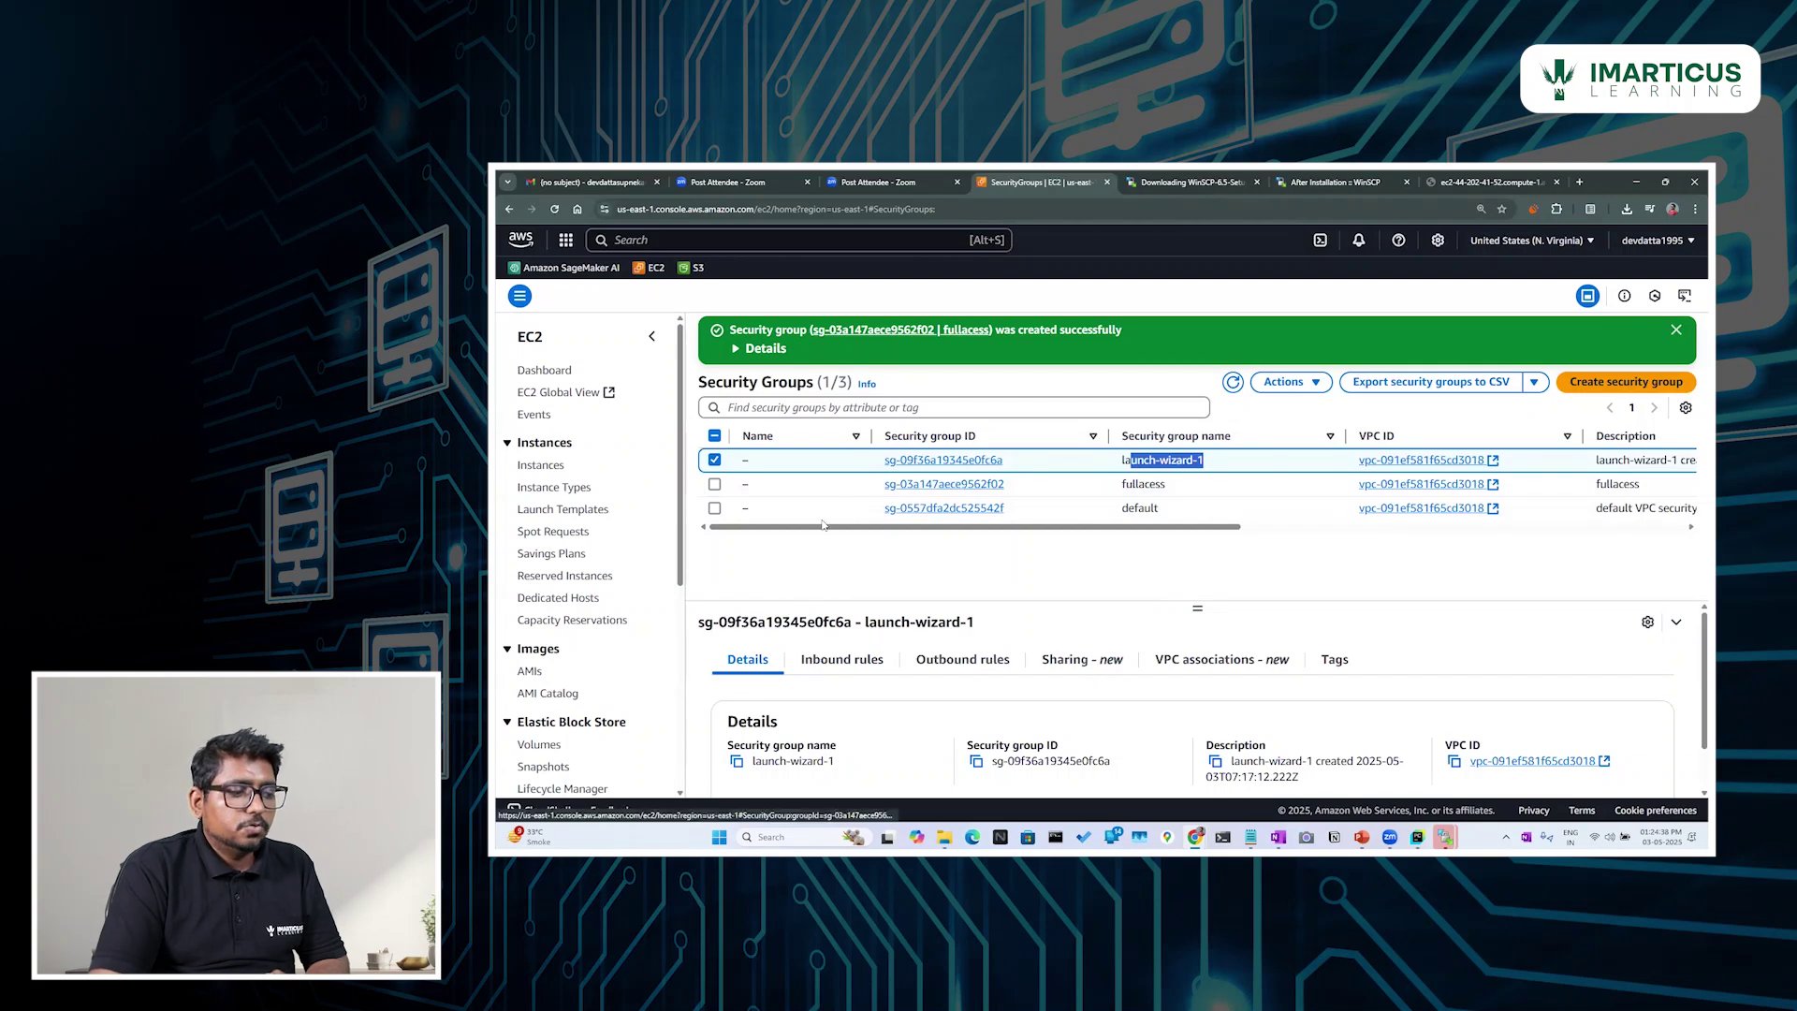
{"action": "left_click", "coordinate": [714, 483]}
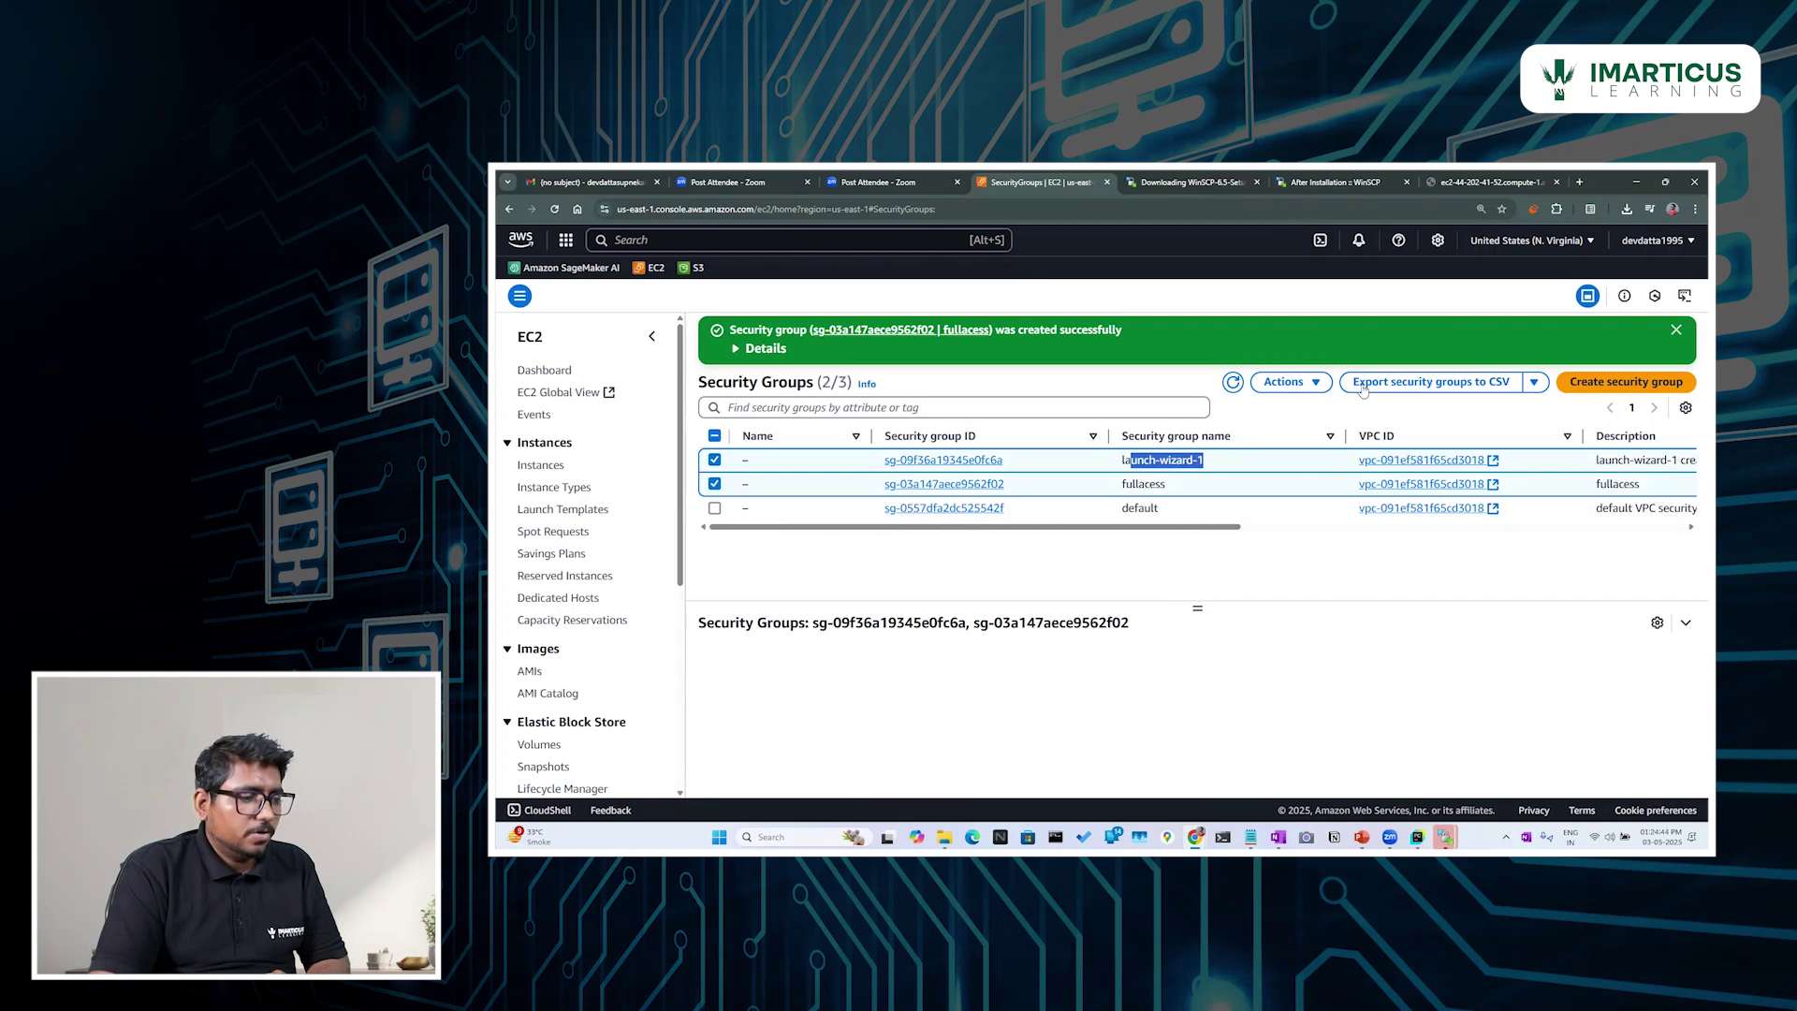
{"action": "left_click", "coordinate": [1287, 382]}
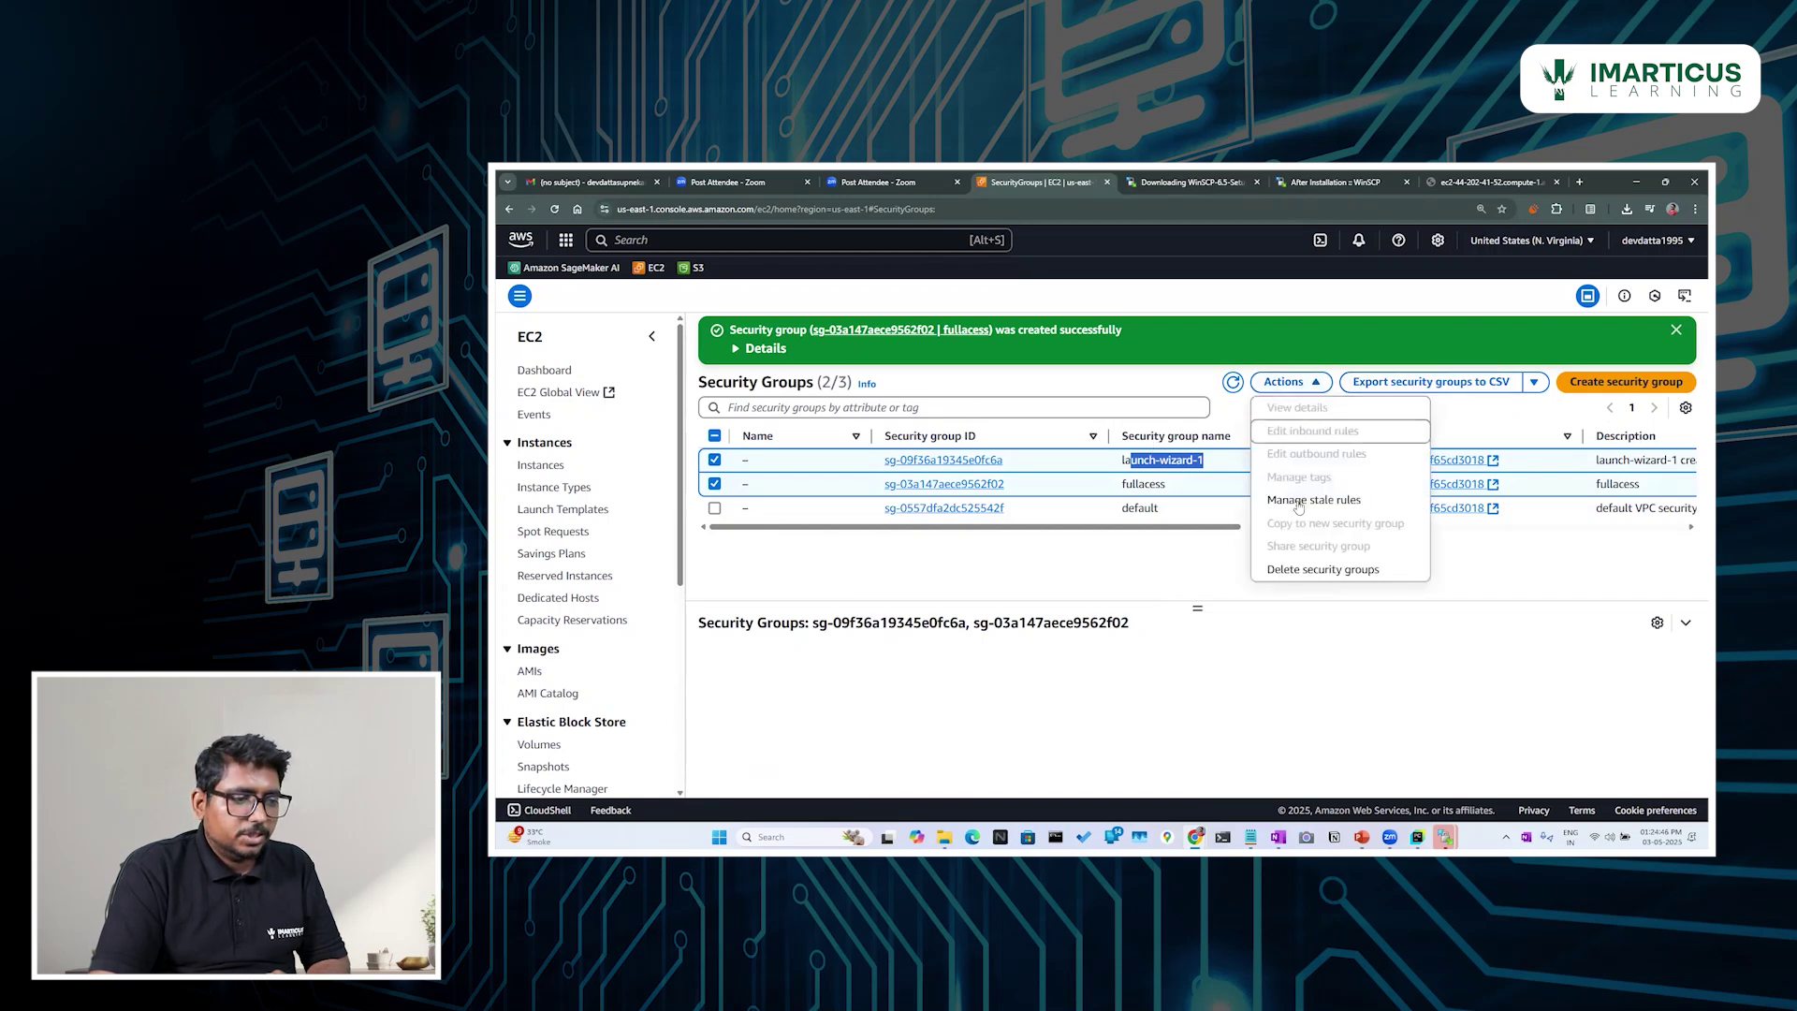
{"action": "left_click", "coordinate": [1293, 570]}
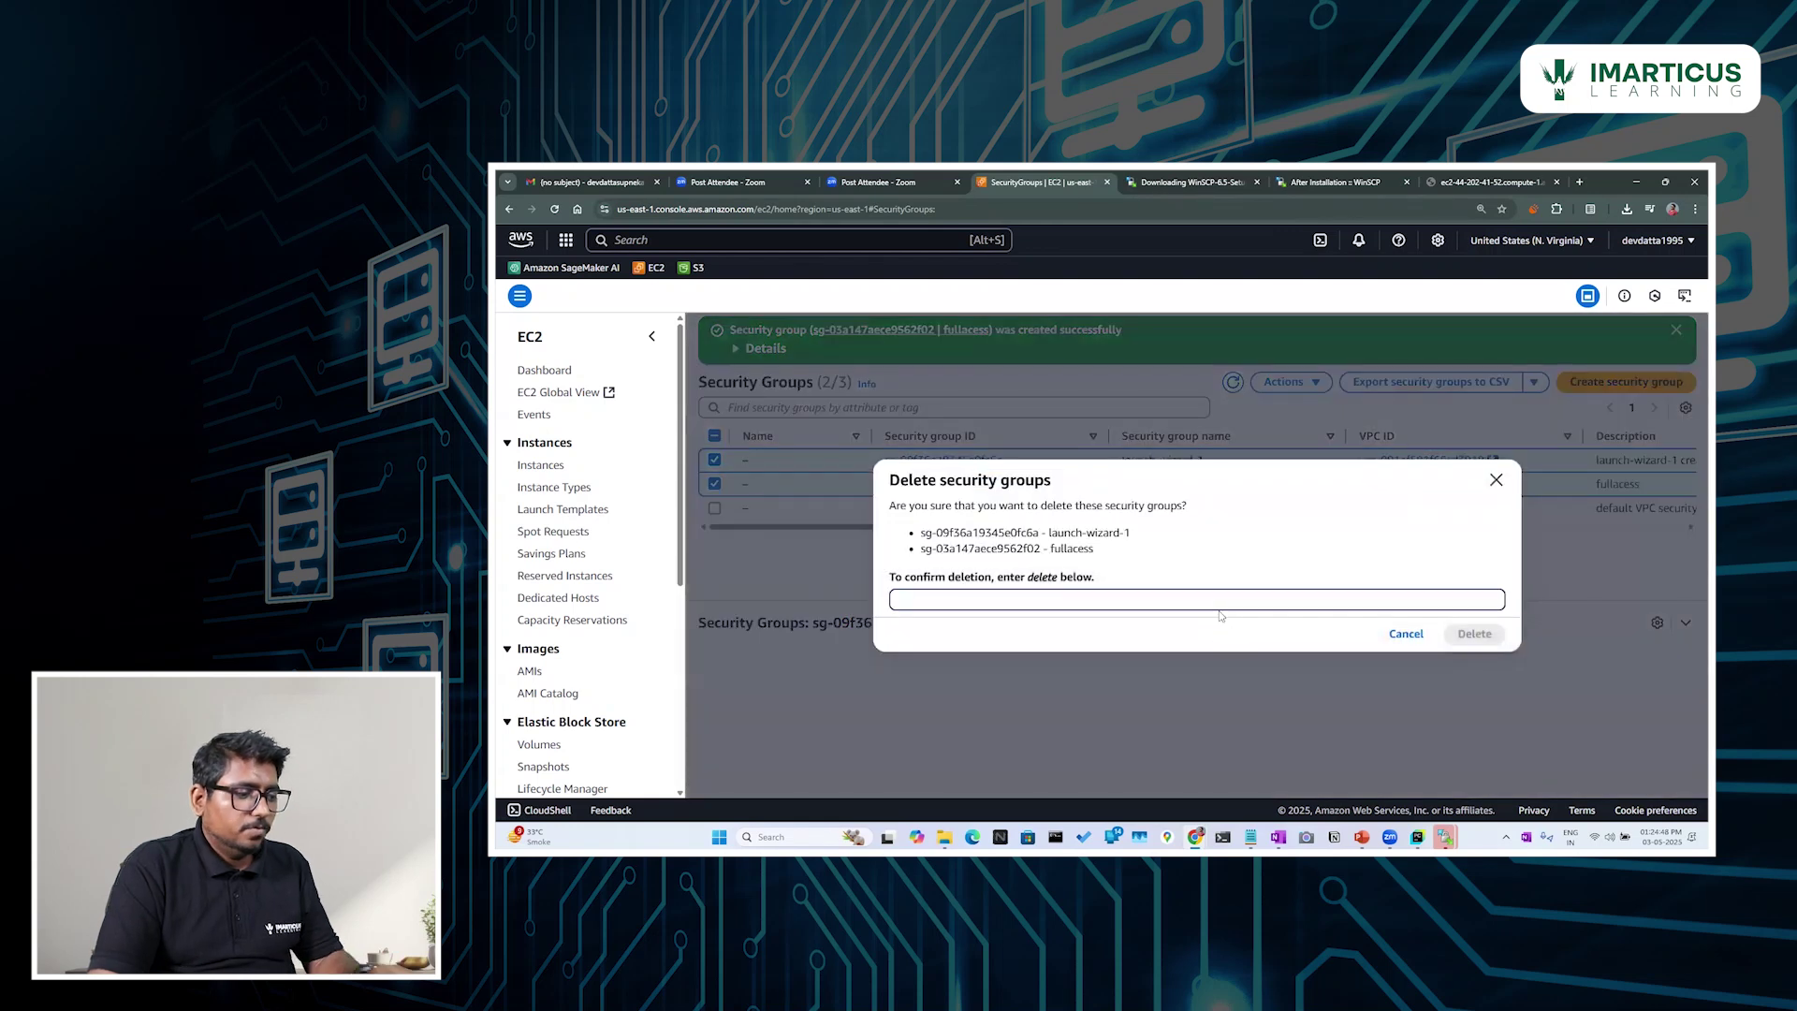
{"action": "type", "text": "delete"}
{"action": "left_click", "coordinate": [1472, 640]}
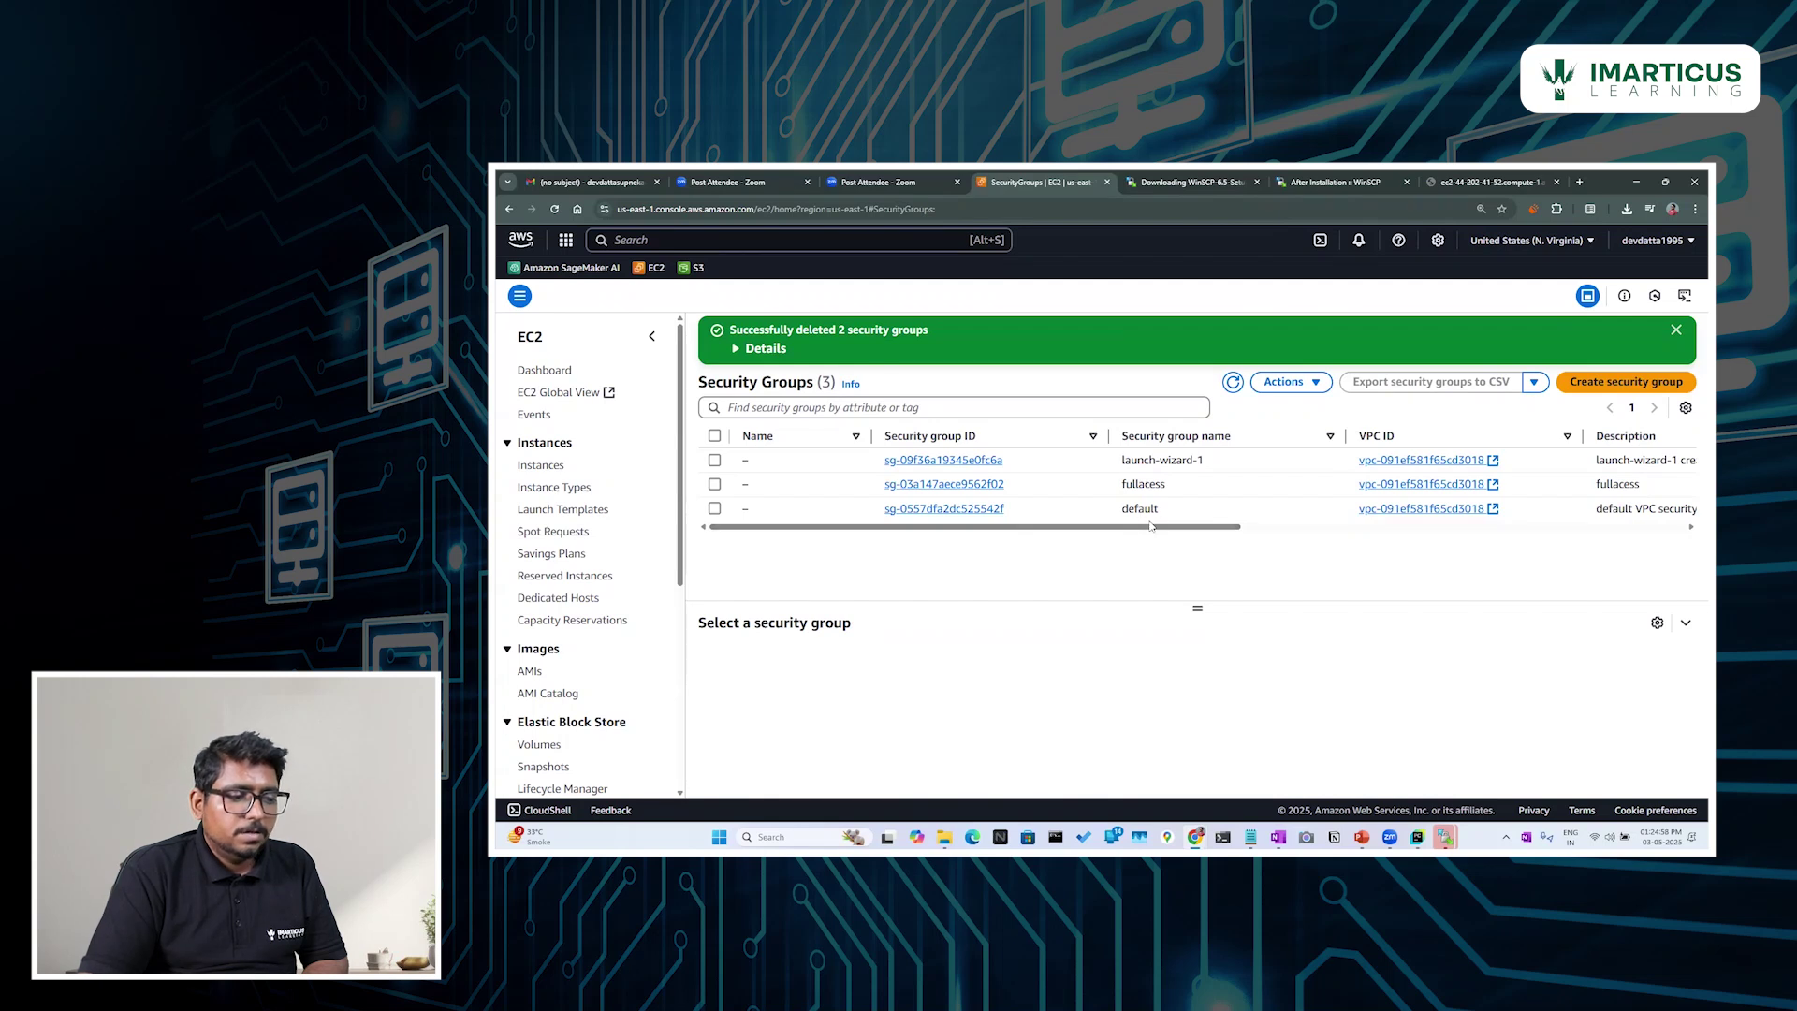
{"action": "left_click", "coordinate": [1233, 385]}
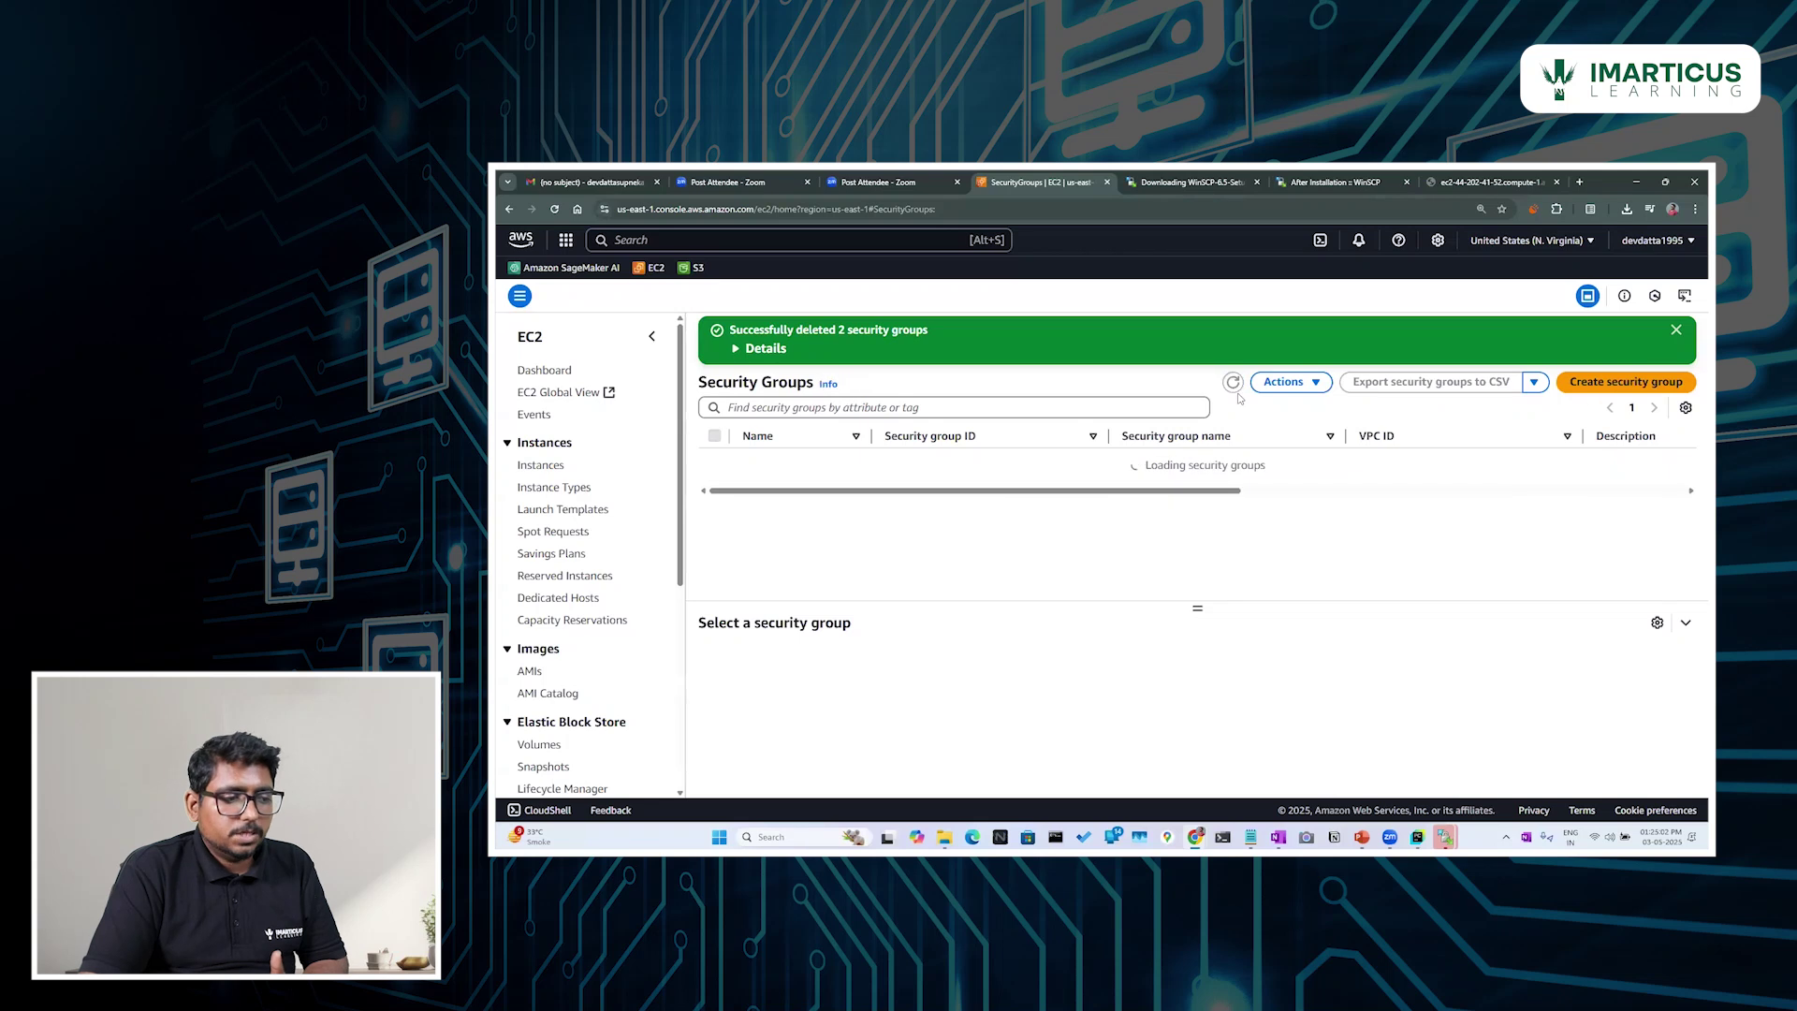
Step: View the default security group's details and refresh the resources on the EC2 dashboard
{"action": "left_click", "coordinate": [1140, 460]}
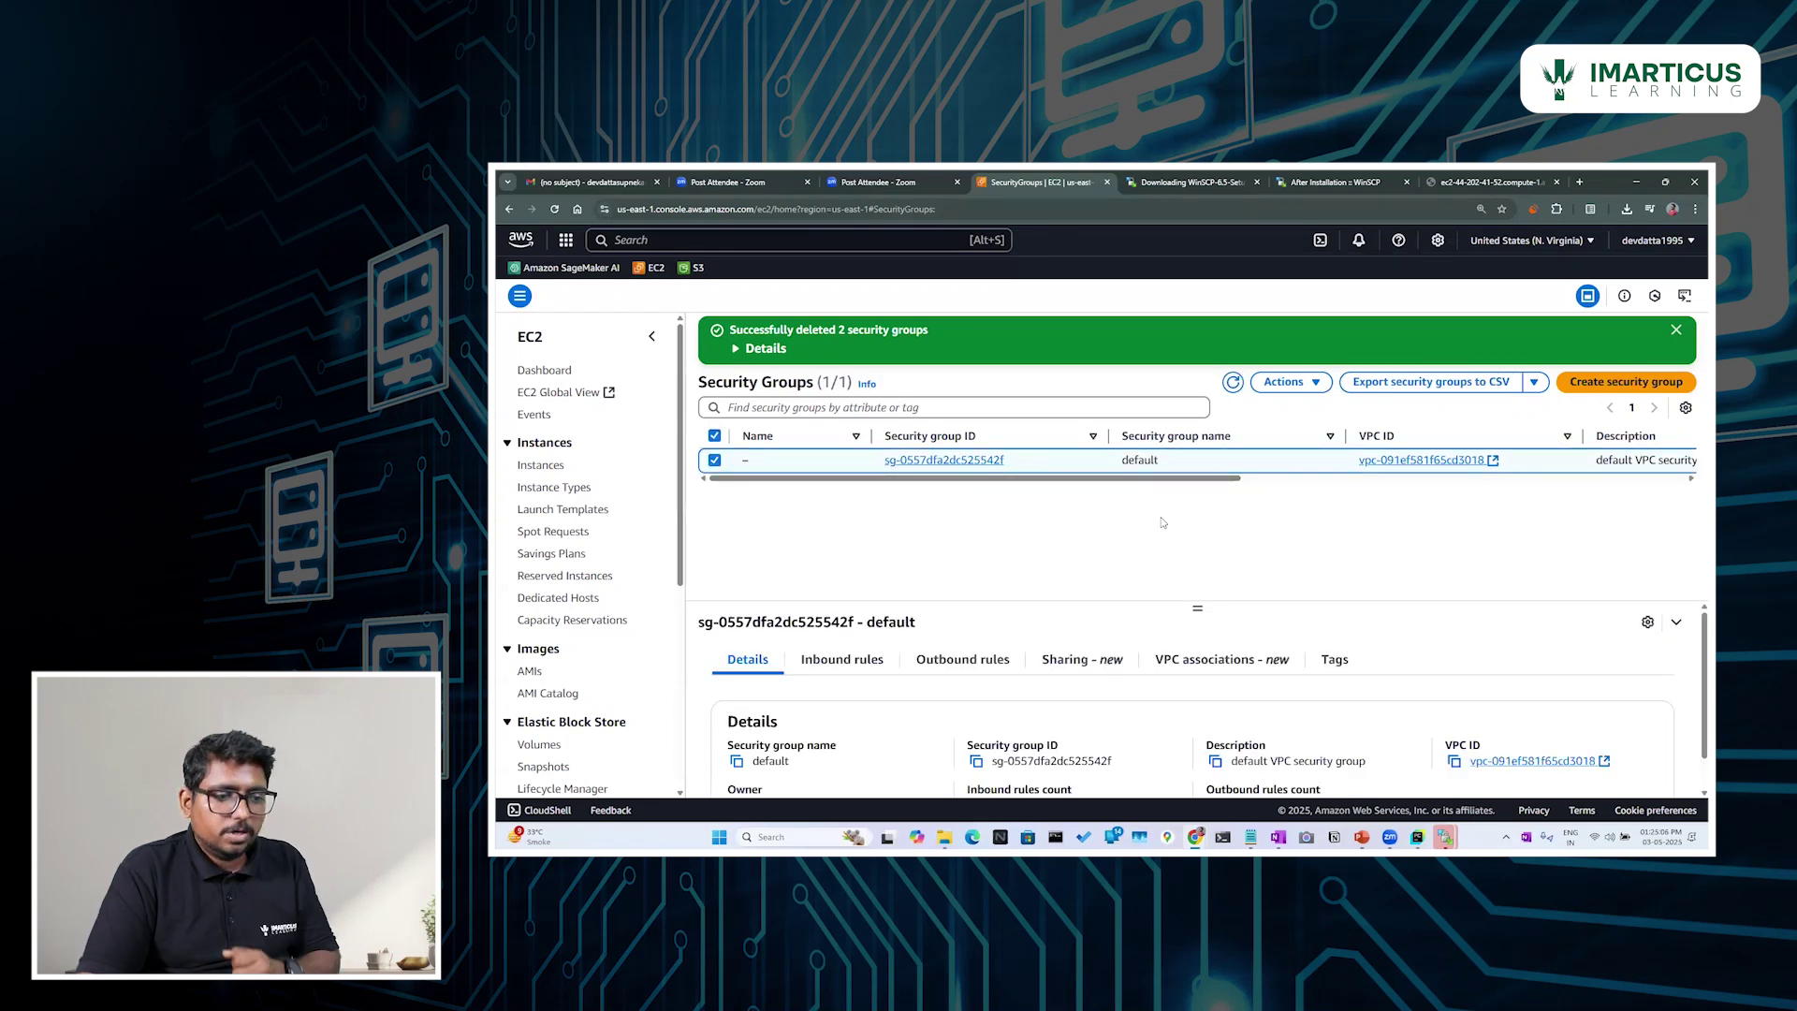
{"action": "left_click", "coordinate": [540, 373]}
{"action": "left_click", "coordinate": [1321, 390]}
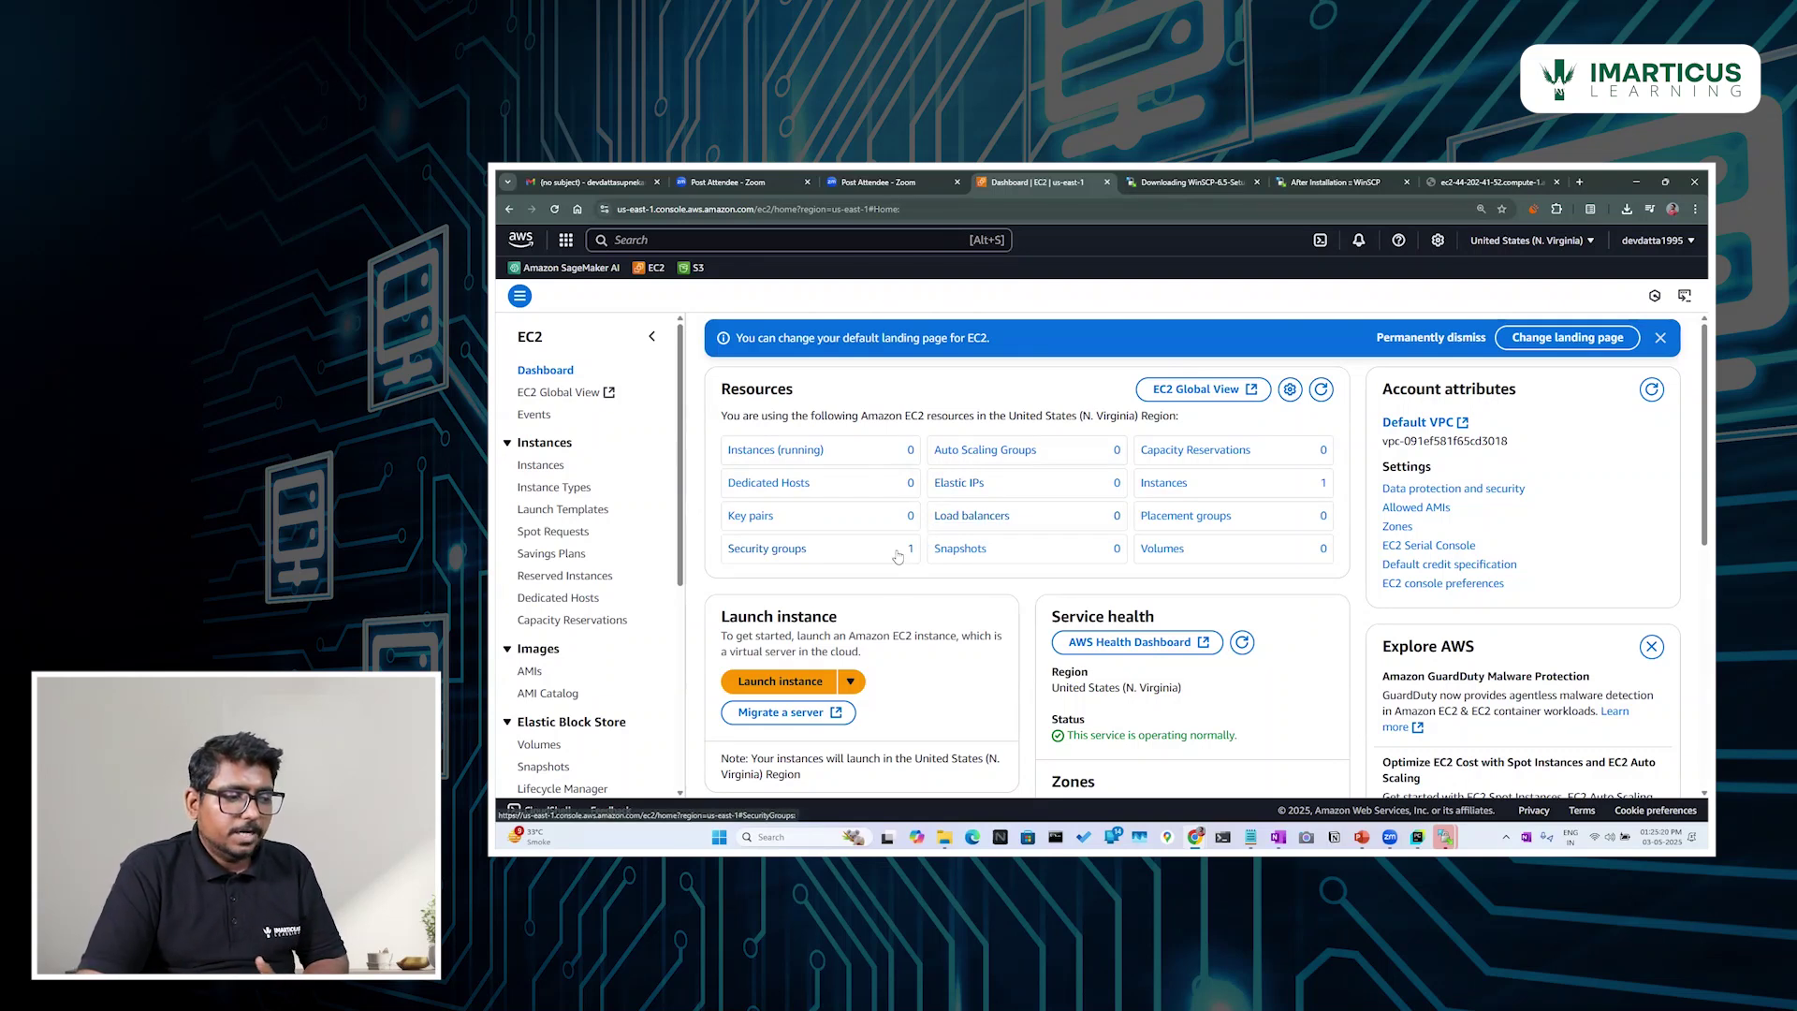
Step: Check the Deployment instance's state in the refreshed instances list, then return to the EC2 dashboard and refresh its resources
{"action": "left_click", "coordinate": [1170, 486]}
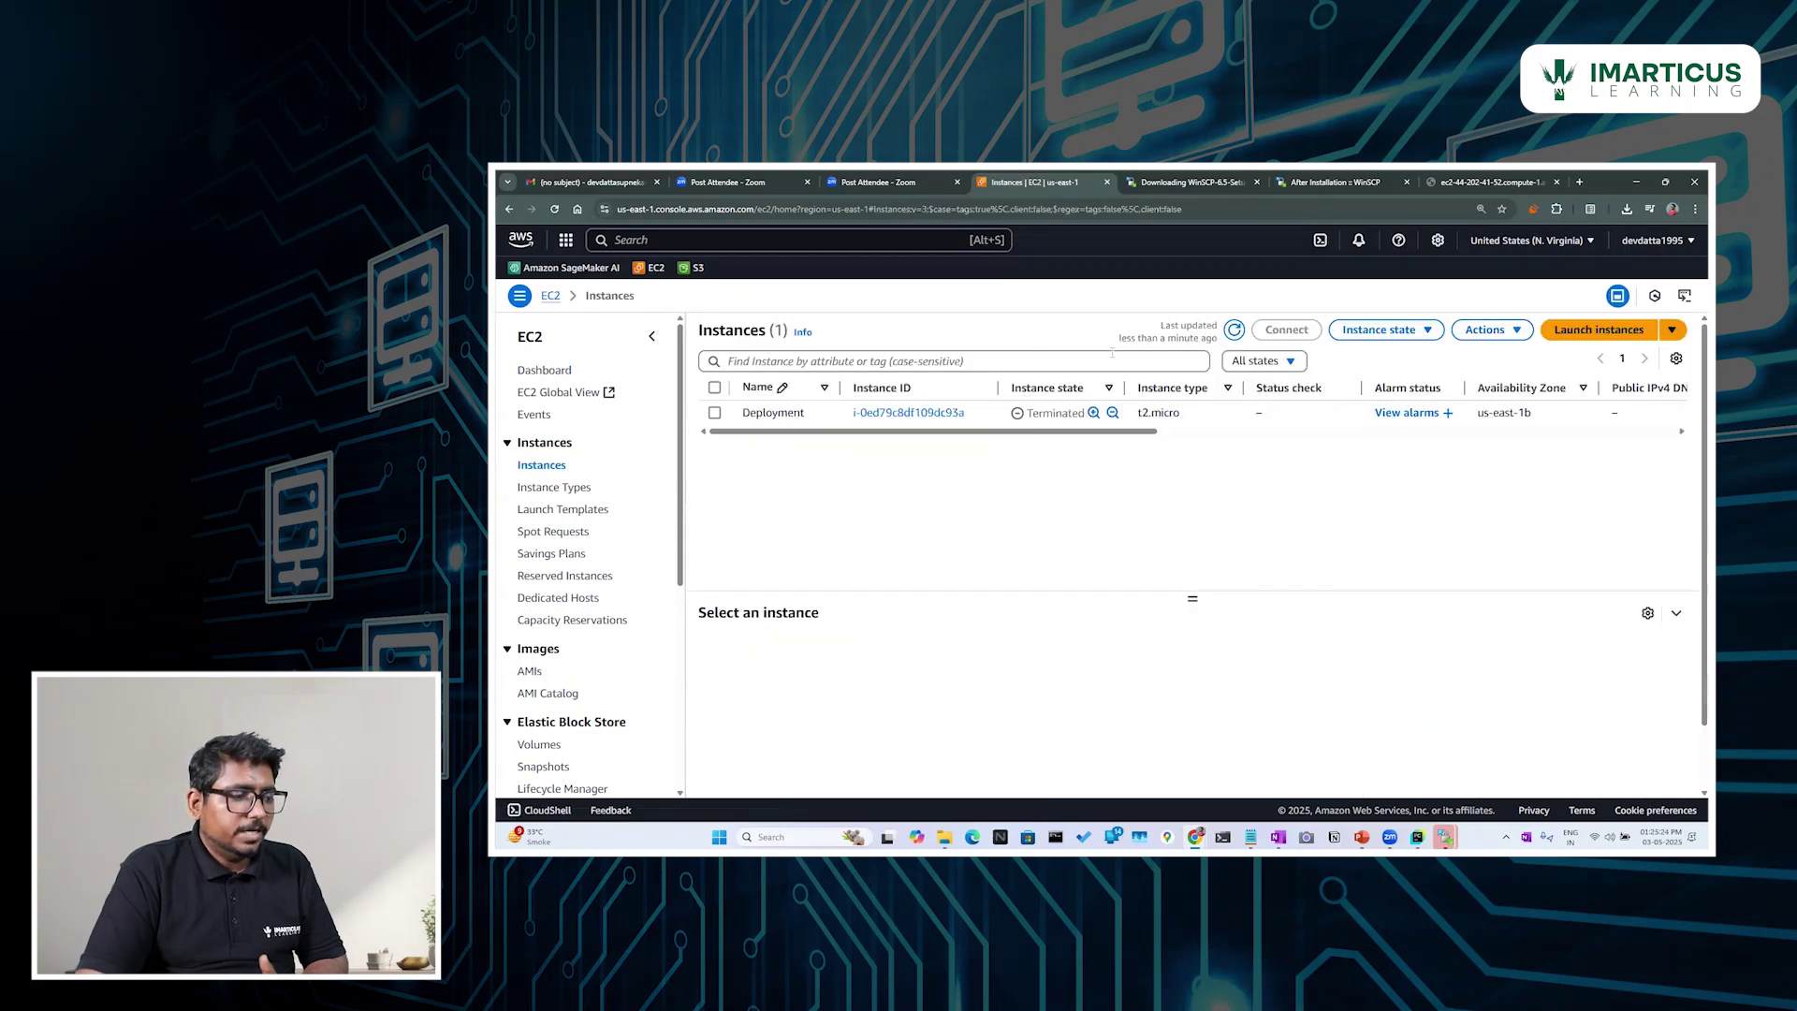
{"action": "left_click", "coordinate": [1235, 331]}
{"action": "left_click_drag", "start_coordinate": [1031, 413], "coordinate": [1080, 507]}
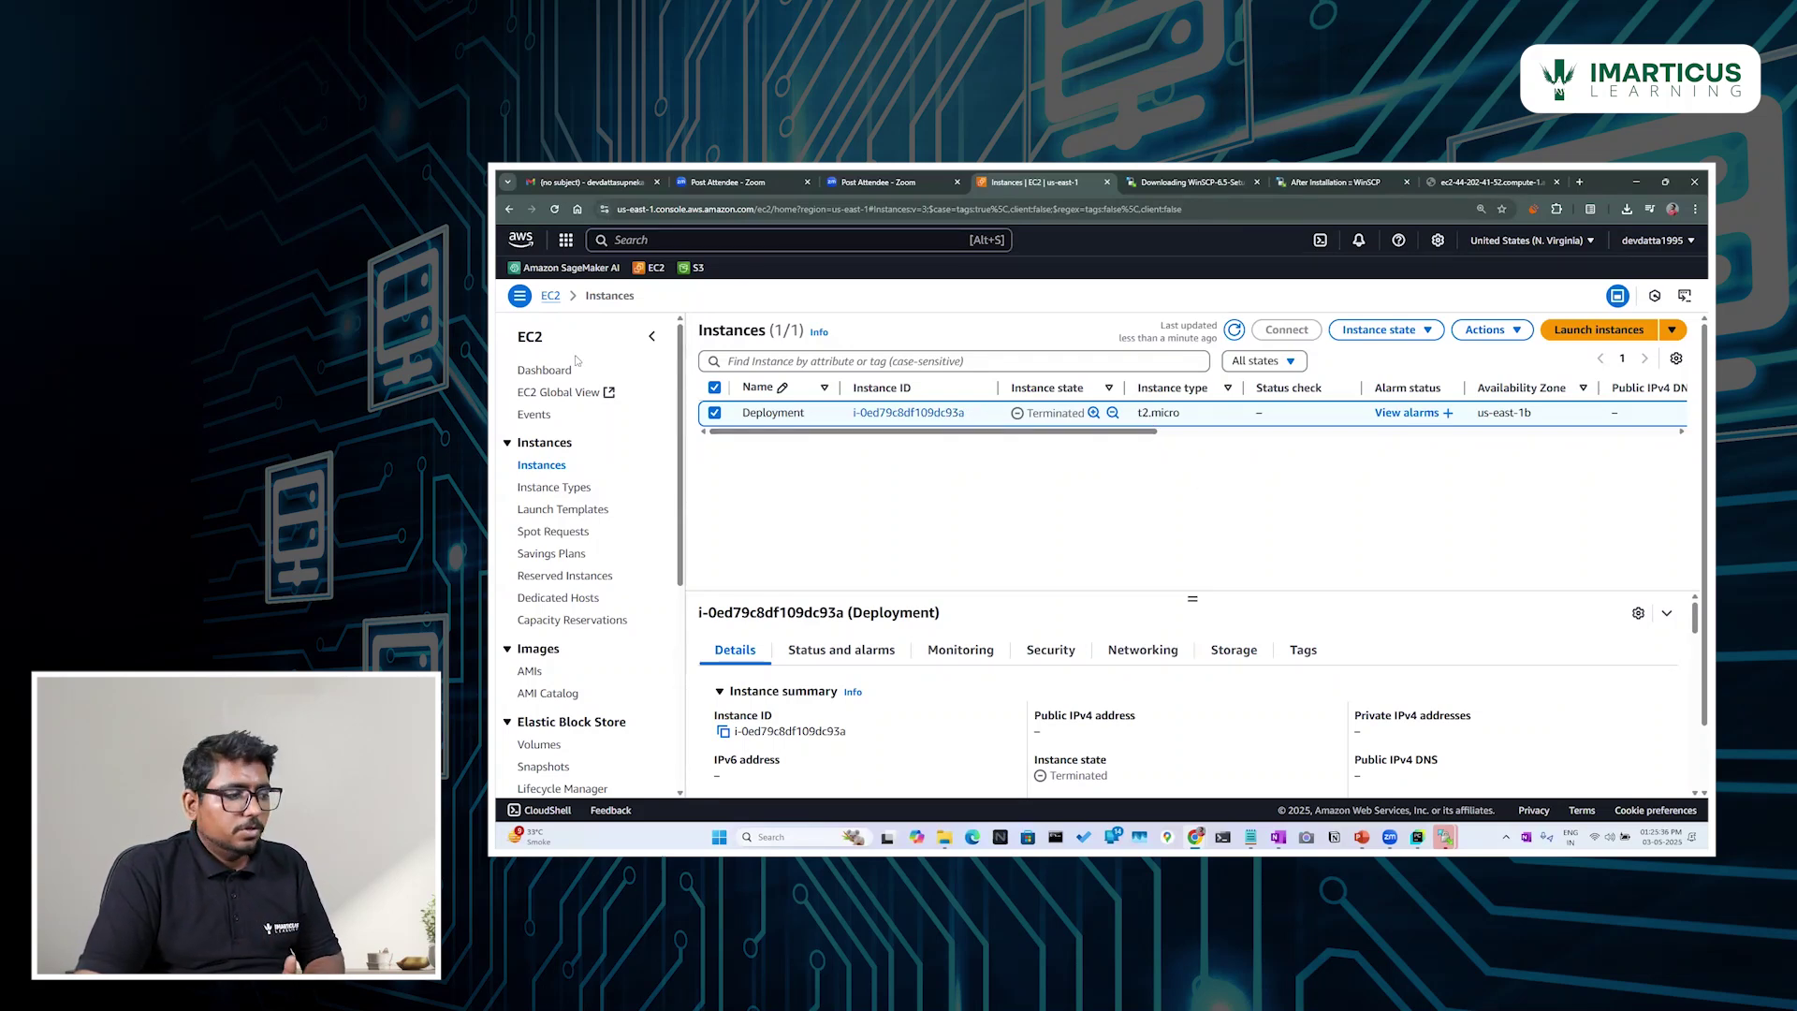
{"action": "left_click", "coordinate": [550, 295]}
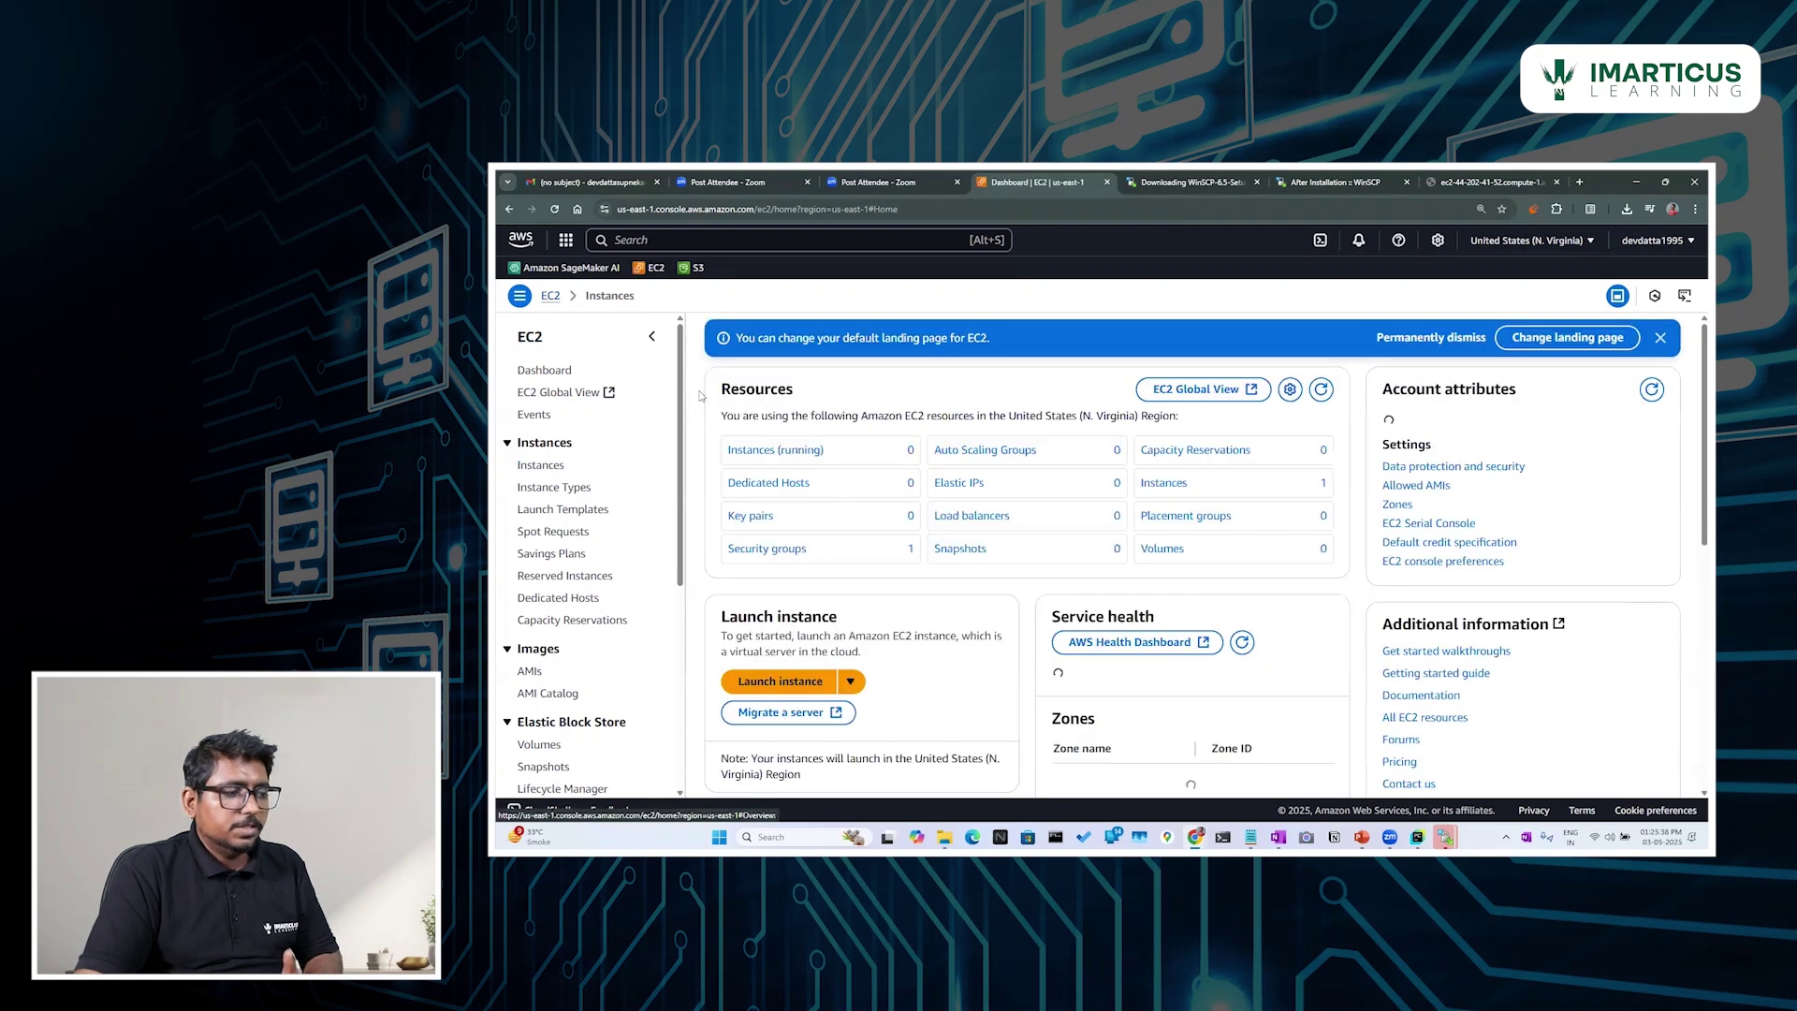
{"action": "left_click", "coordinate": [1318, 391]}
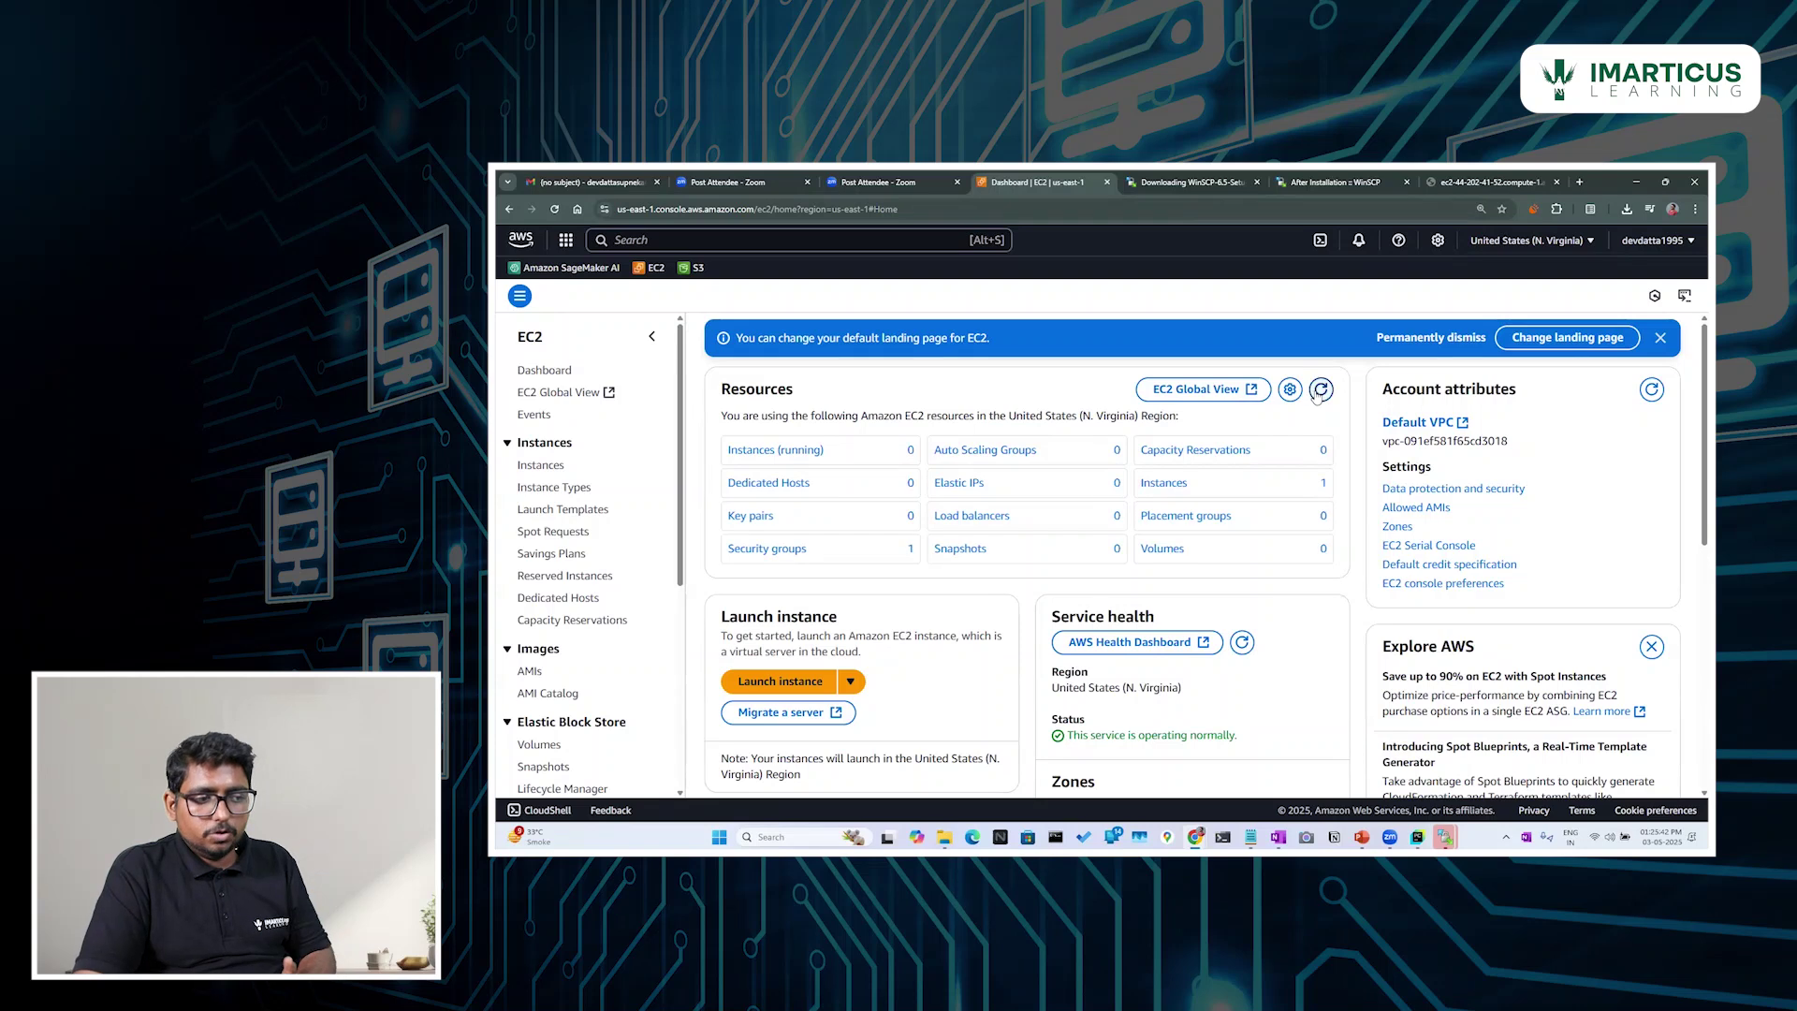